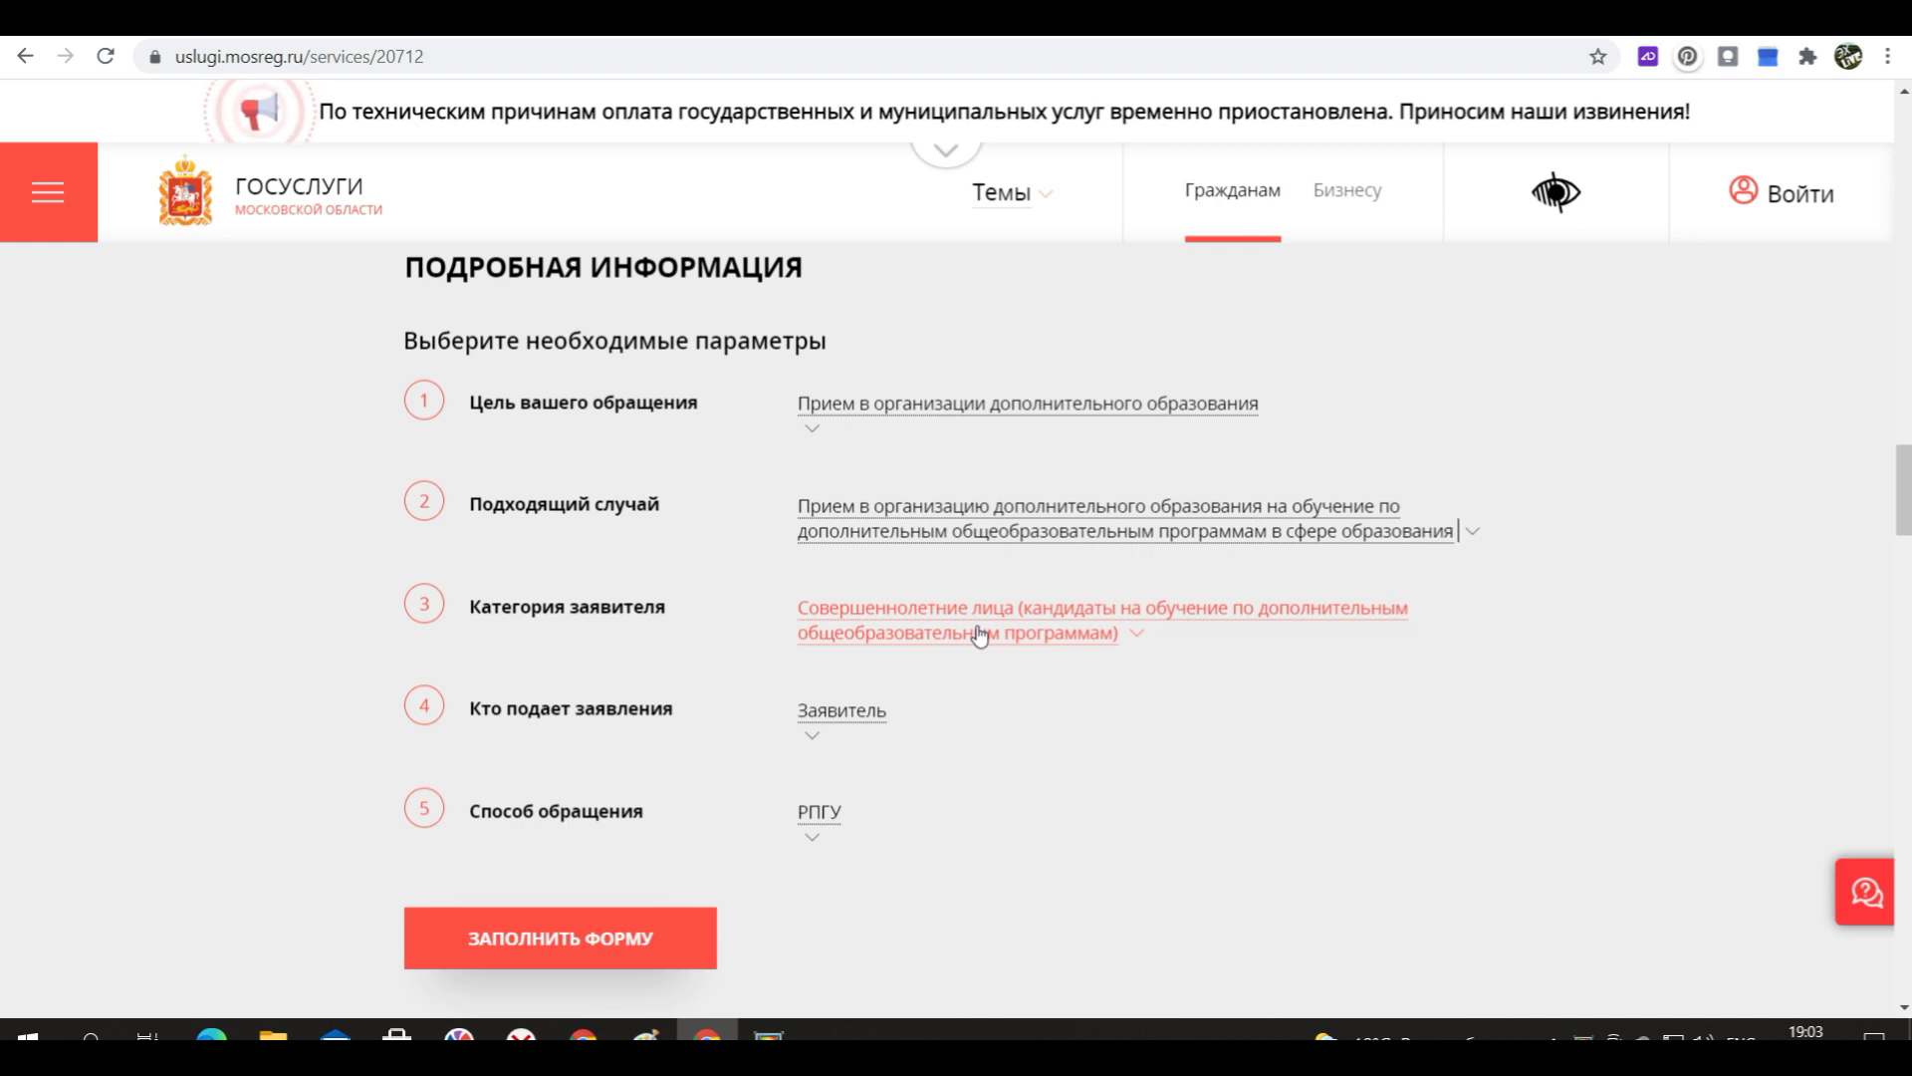
Set the applicant category to «Родители (законные представители) несовершеннолетних лиц – кандидатов на обучение по дополнительным общеобразовательным программам».
{"action": "left_click", "coordinate": [981, 635]}
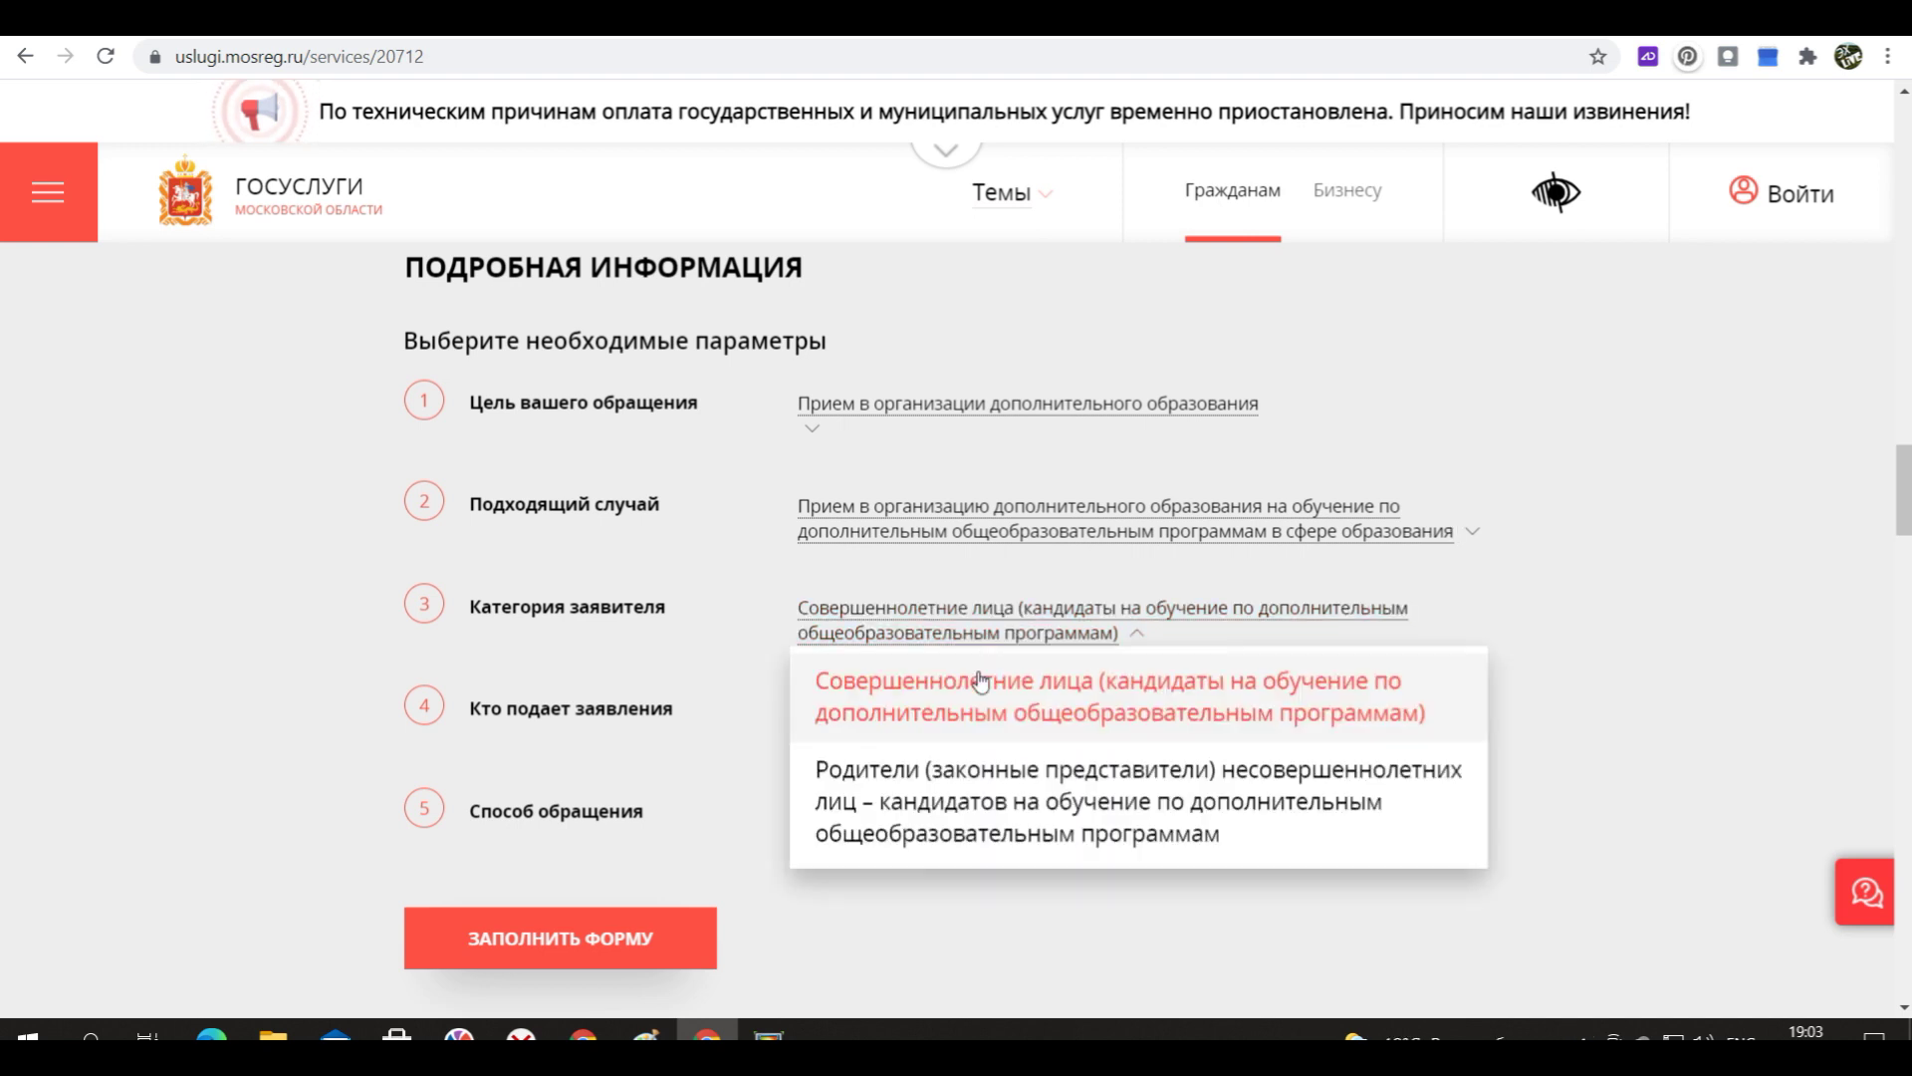
{"action": "left_click", "coordinate": [991, 803]}
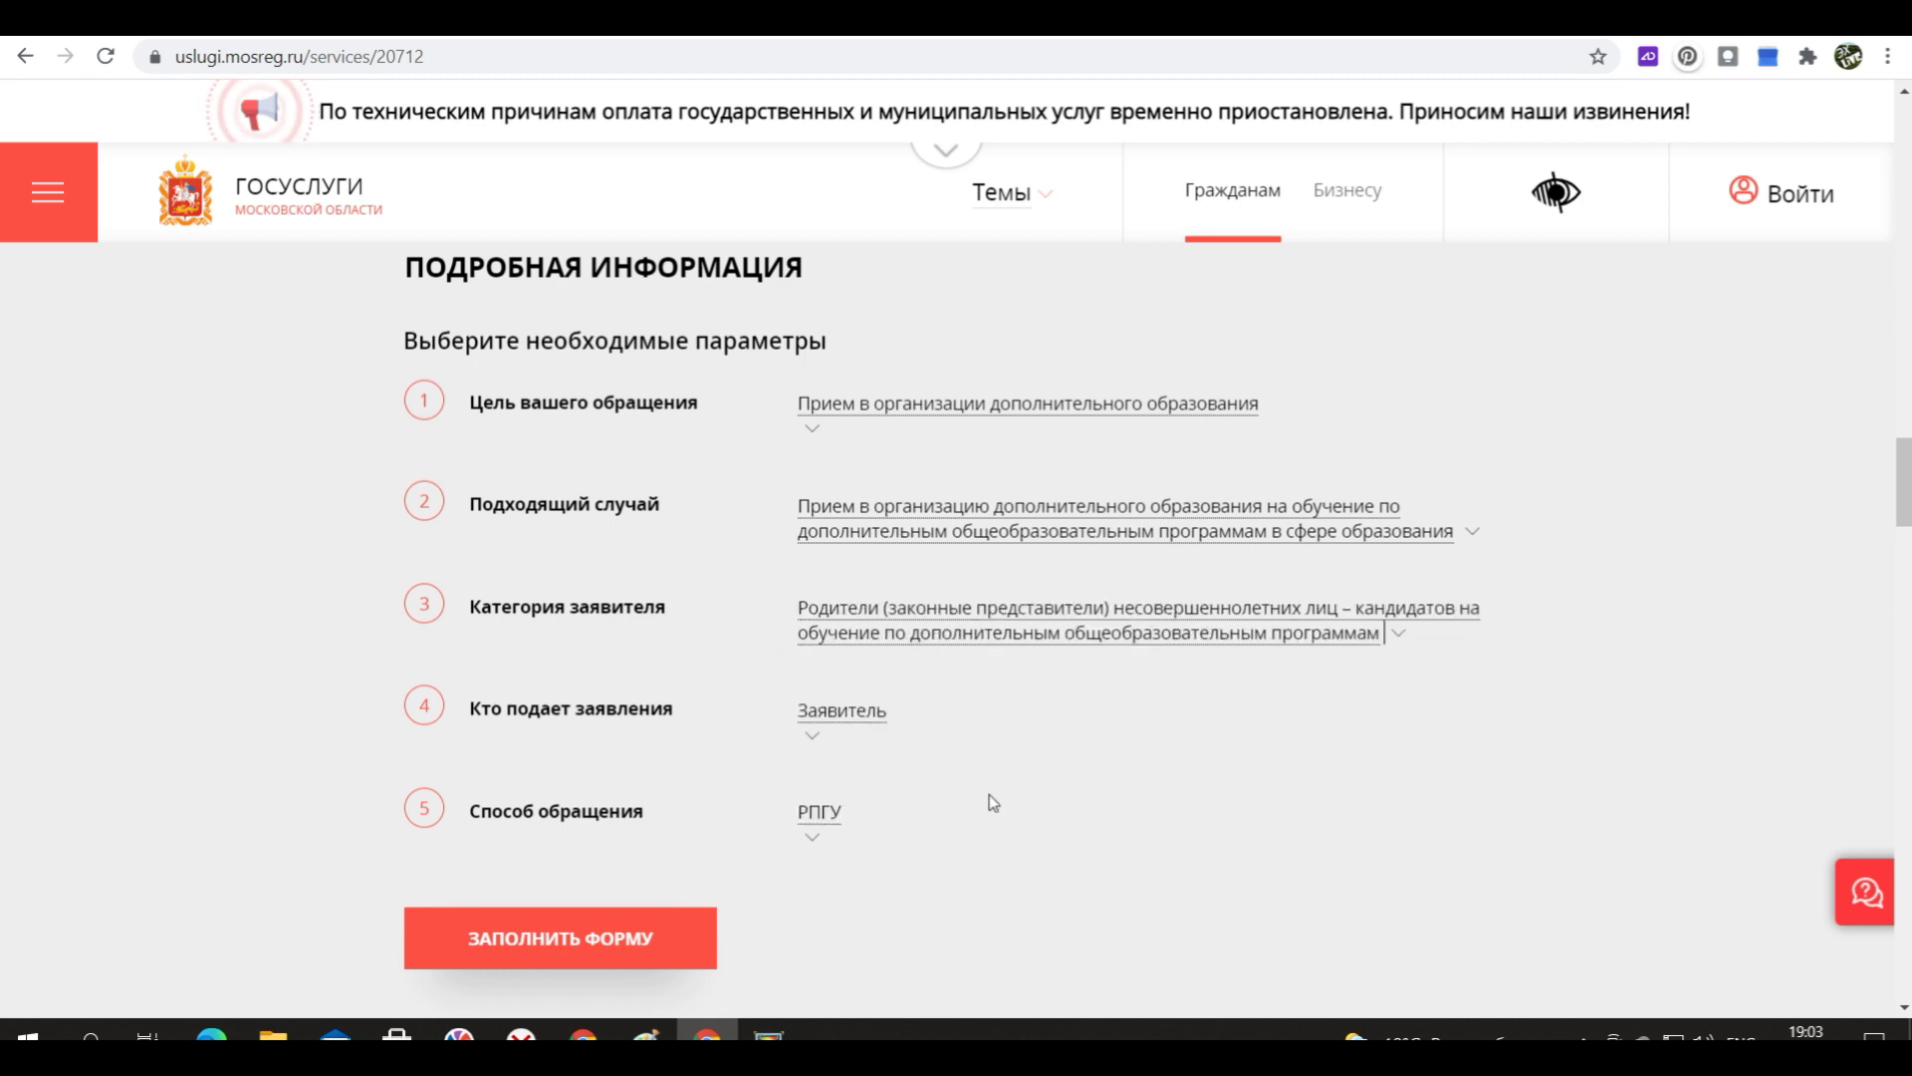
{"action": "left_click", "coordinate": [816, 824]}
{"action": "left_click", "coordinate": [815, 824]}
Start filling in the application form and sign in through ESIA with the prefilled login credentials.
{"action": "left_click", "coordinate": [612, 951]}
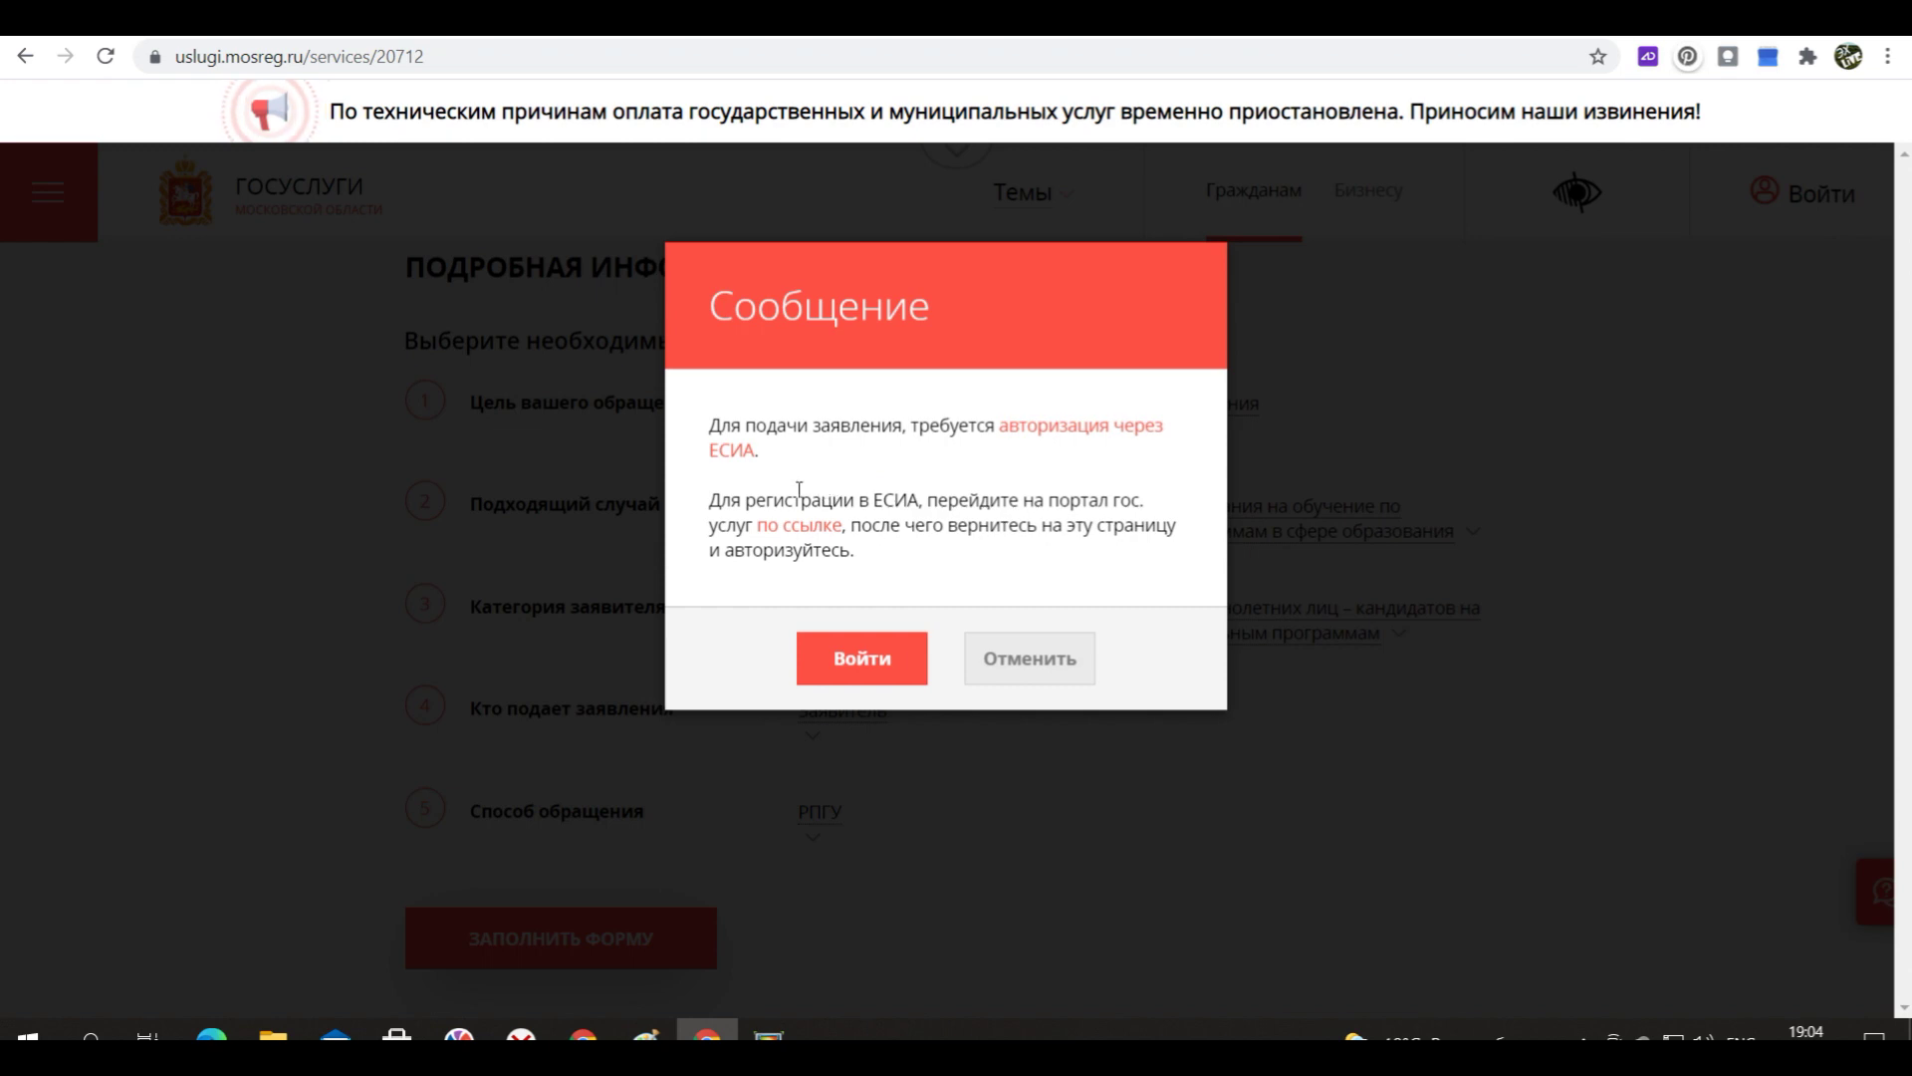
{"action": "left_click", "coordinate": [845, 652]}
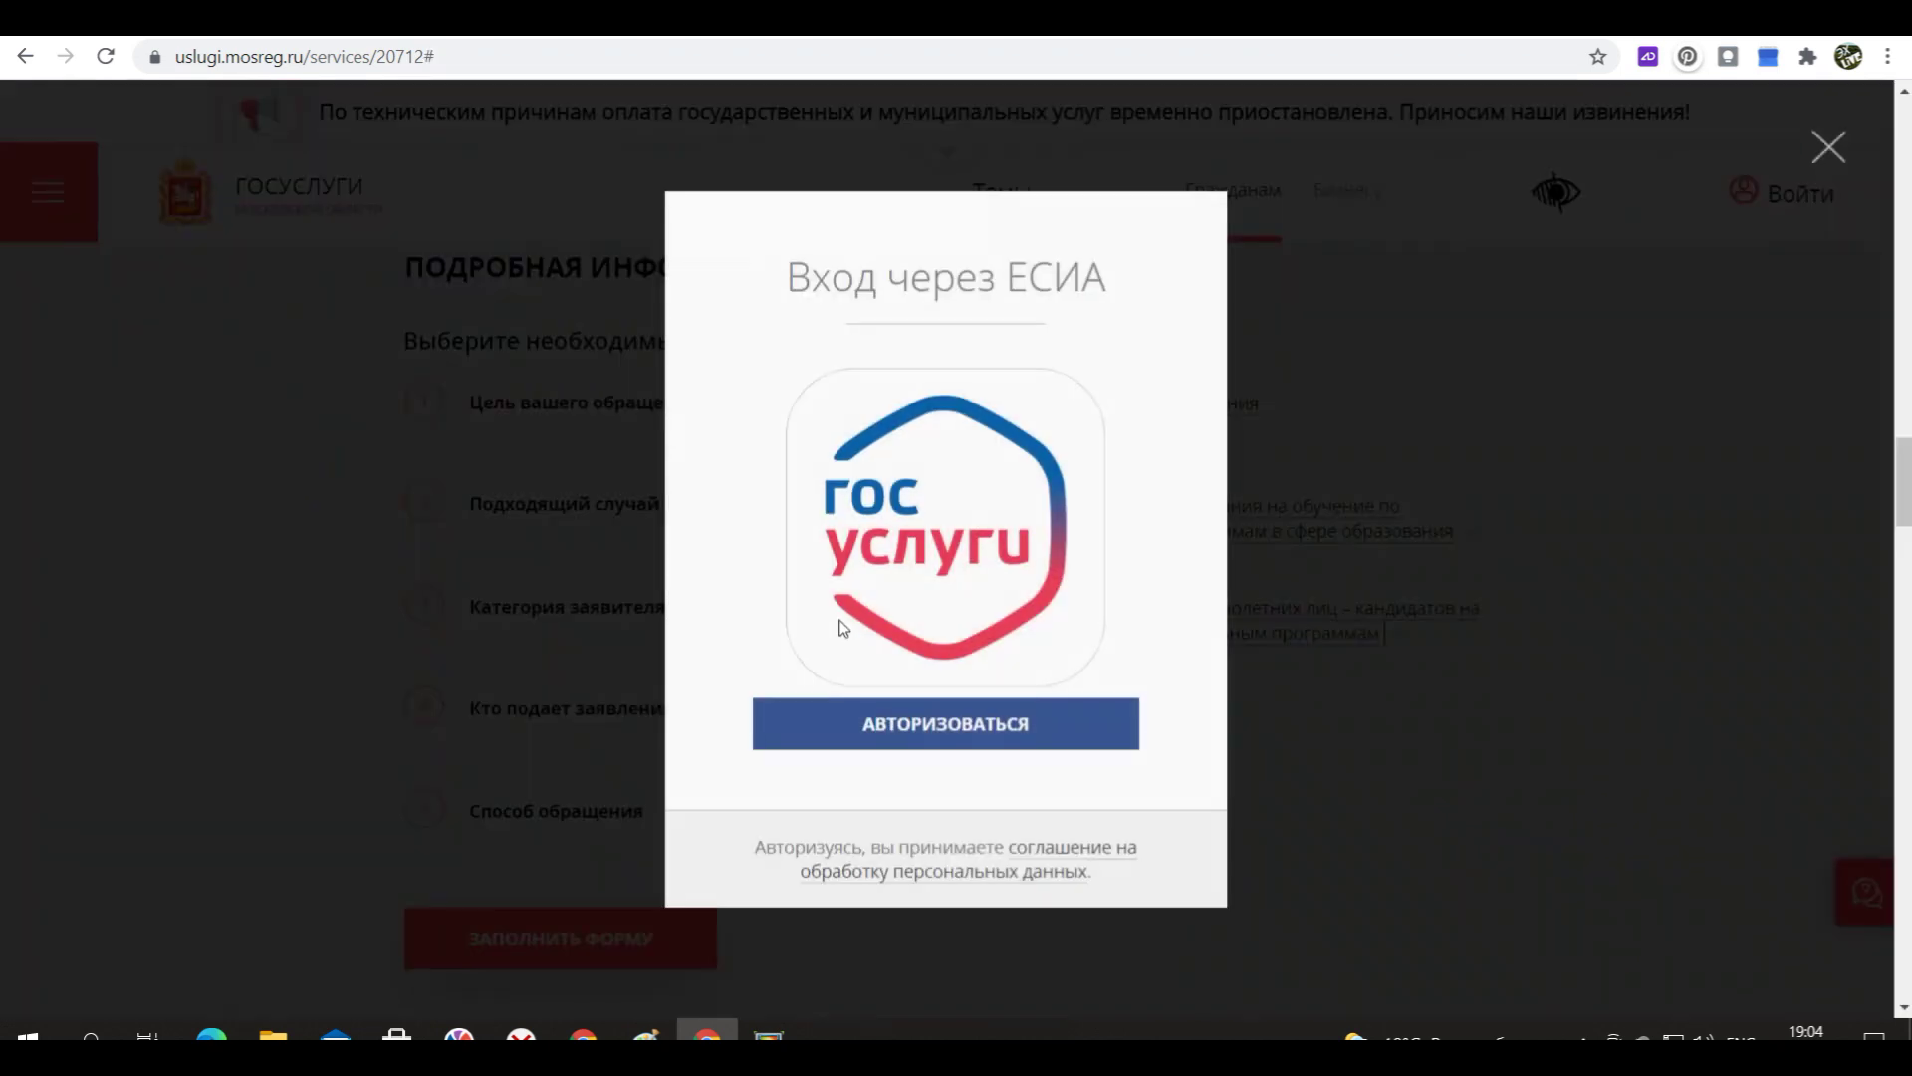
{"action": "left_click", "coordinate": [880, 737]}
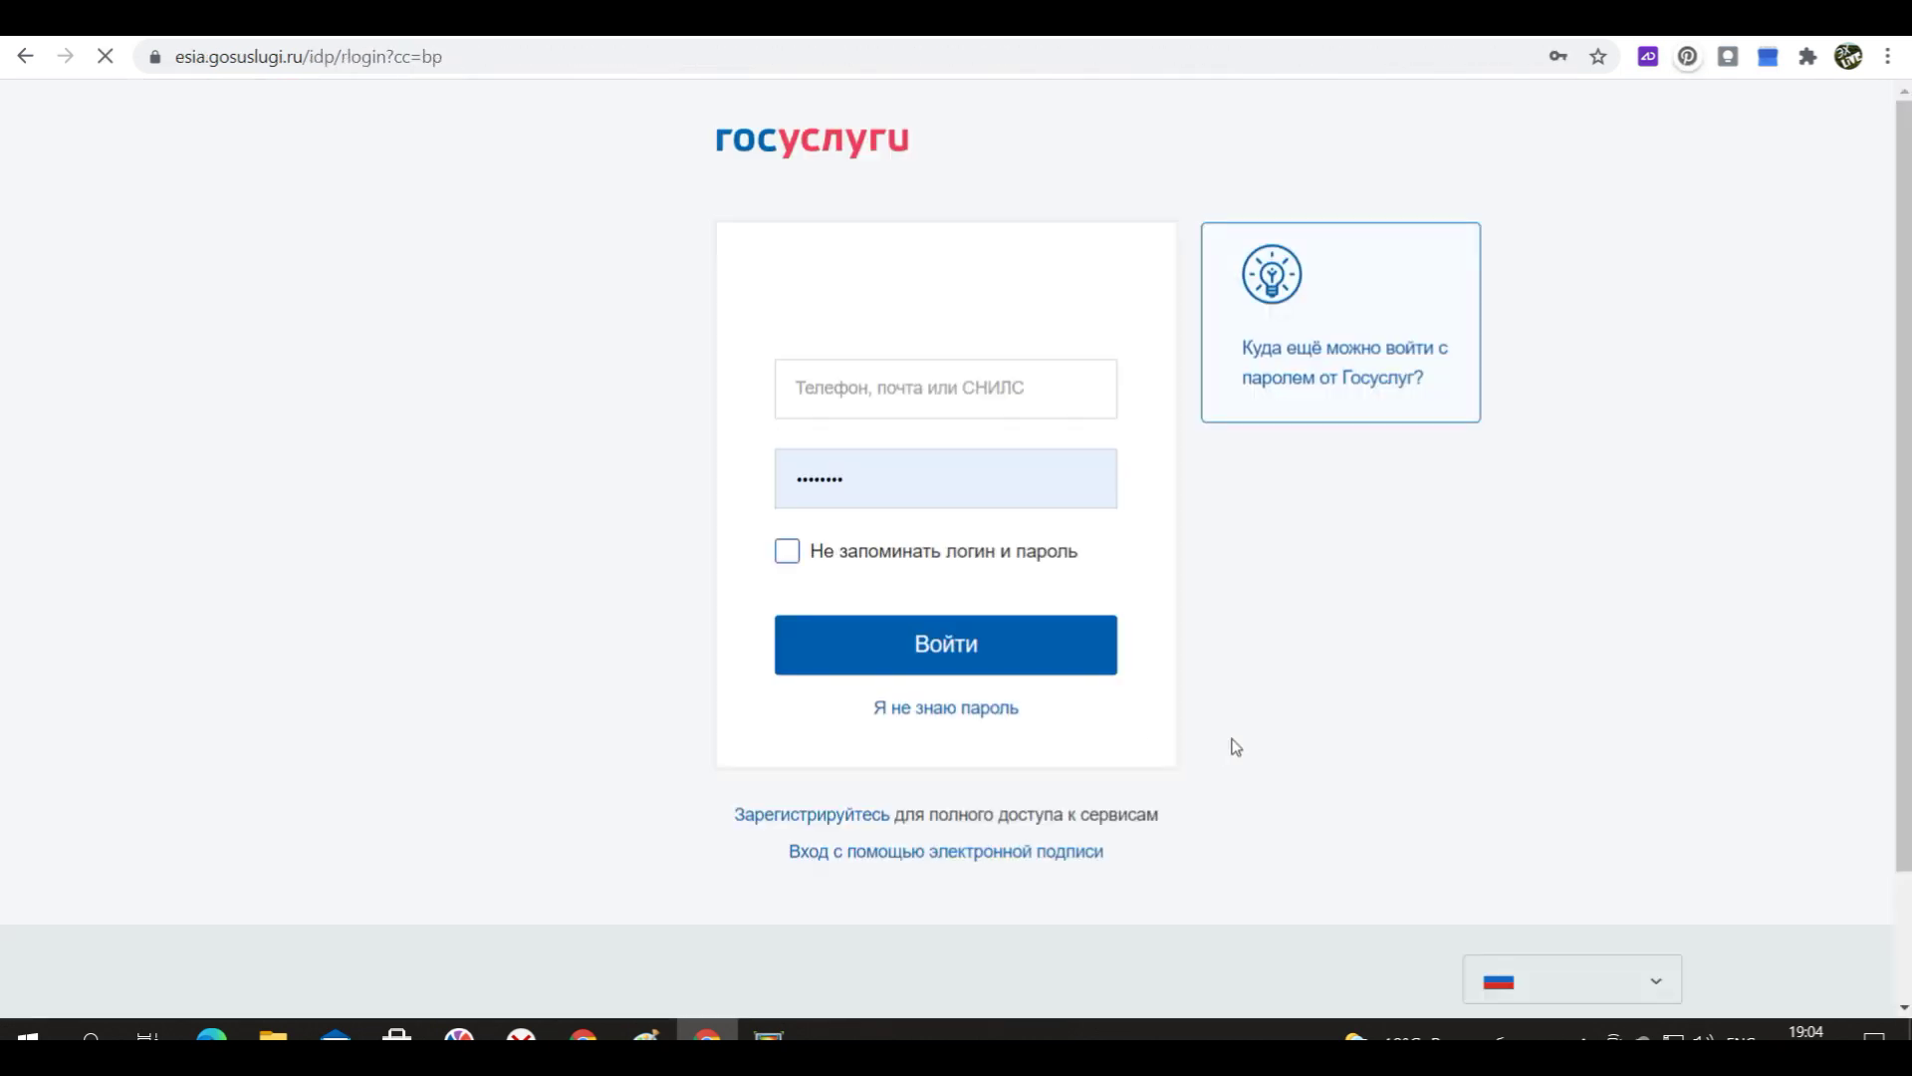
{"action": "left_click", "coordinate": [996, 660]}
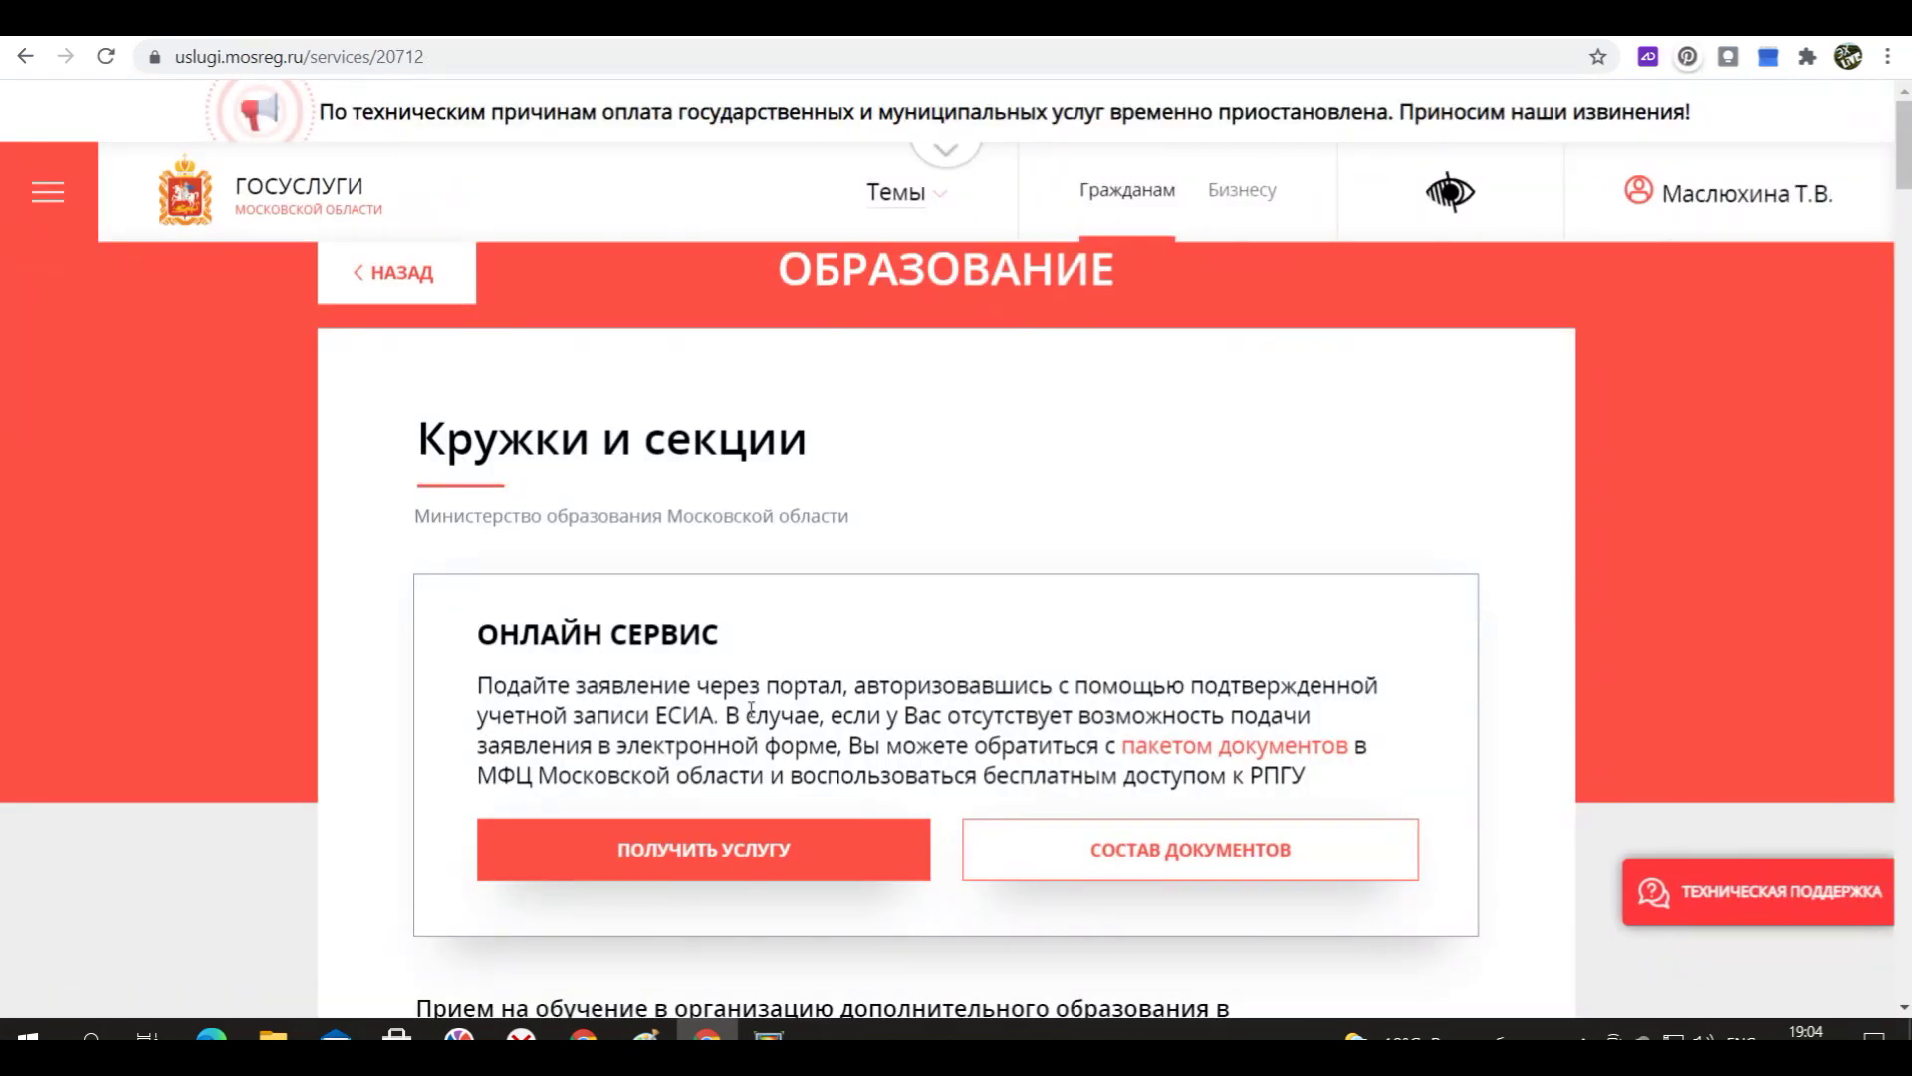
Open the «Кружки и секции» application form, accept the required consent items, and continue to the school and club selection.
{"action": "left_click", "coordinate": [797, 849]}
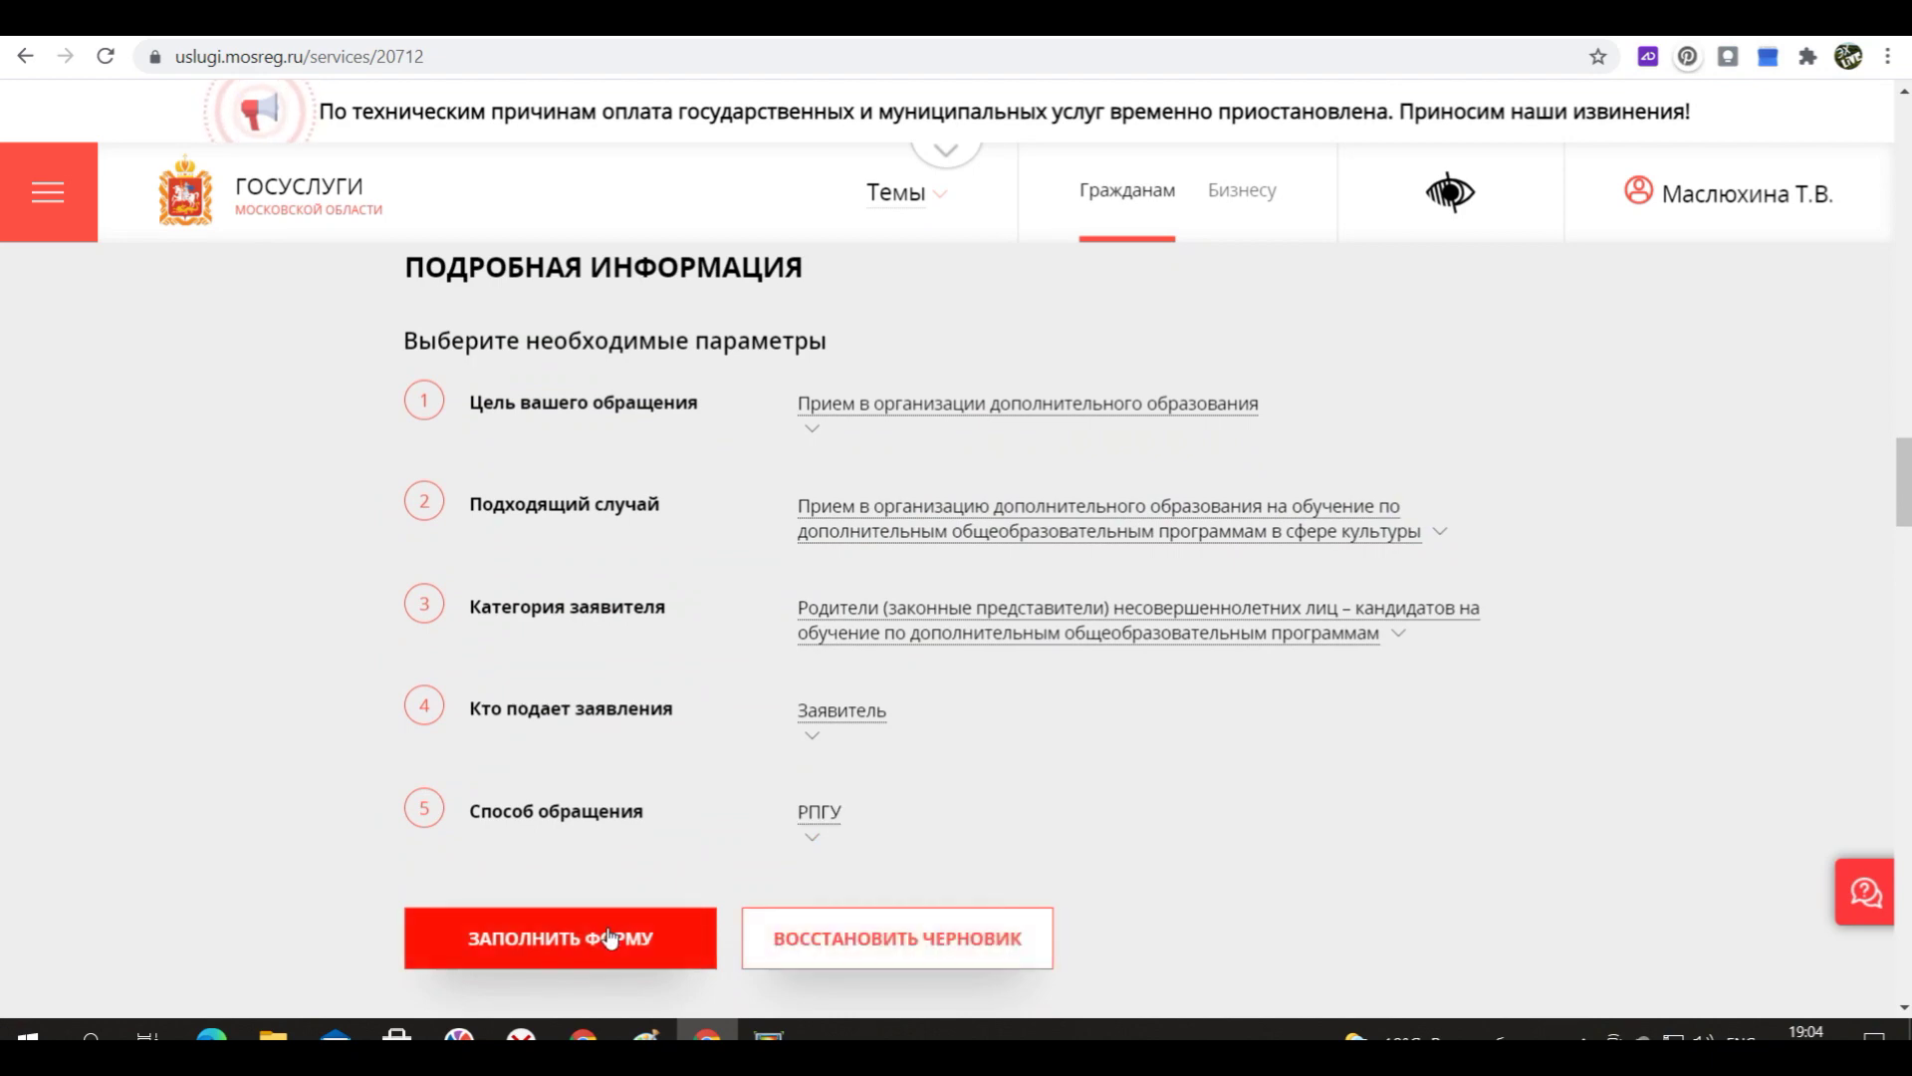
{"action": "left_click", "coordinate": [611, 937]}
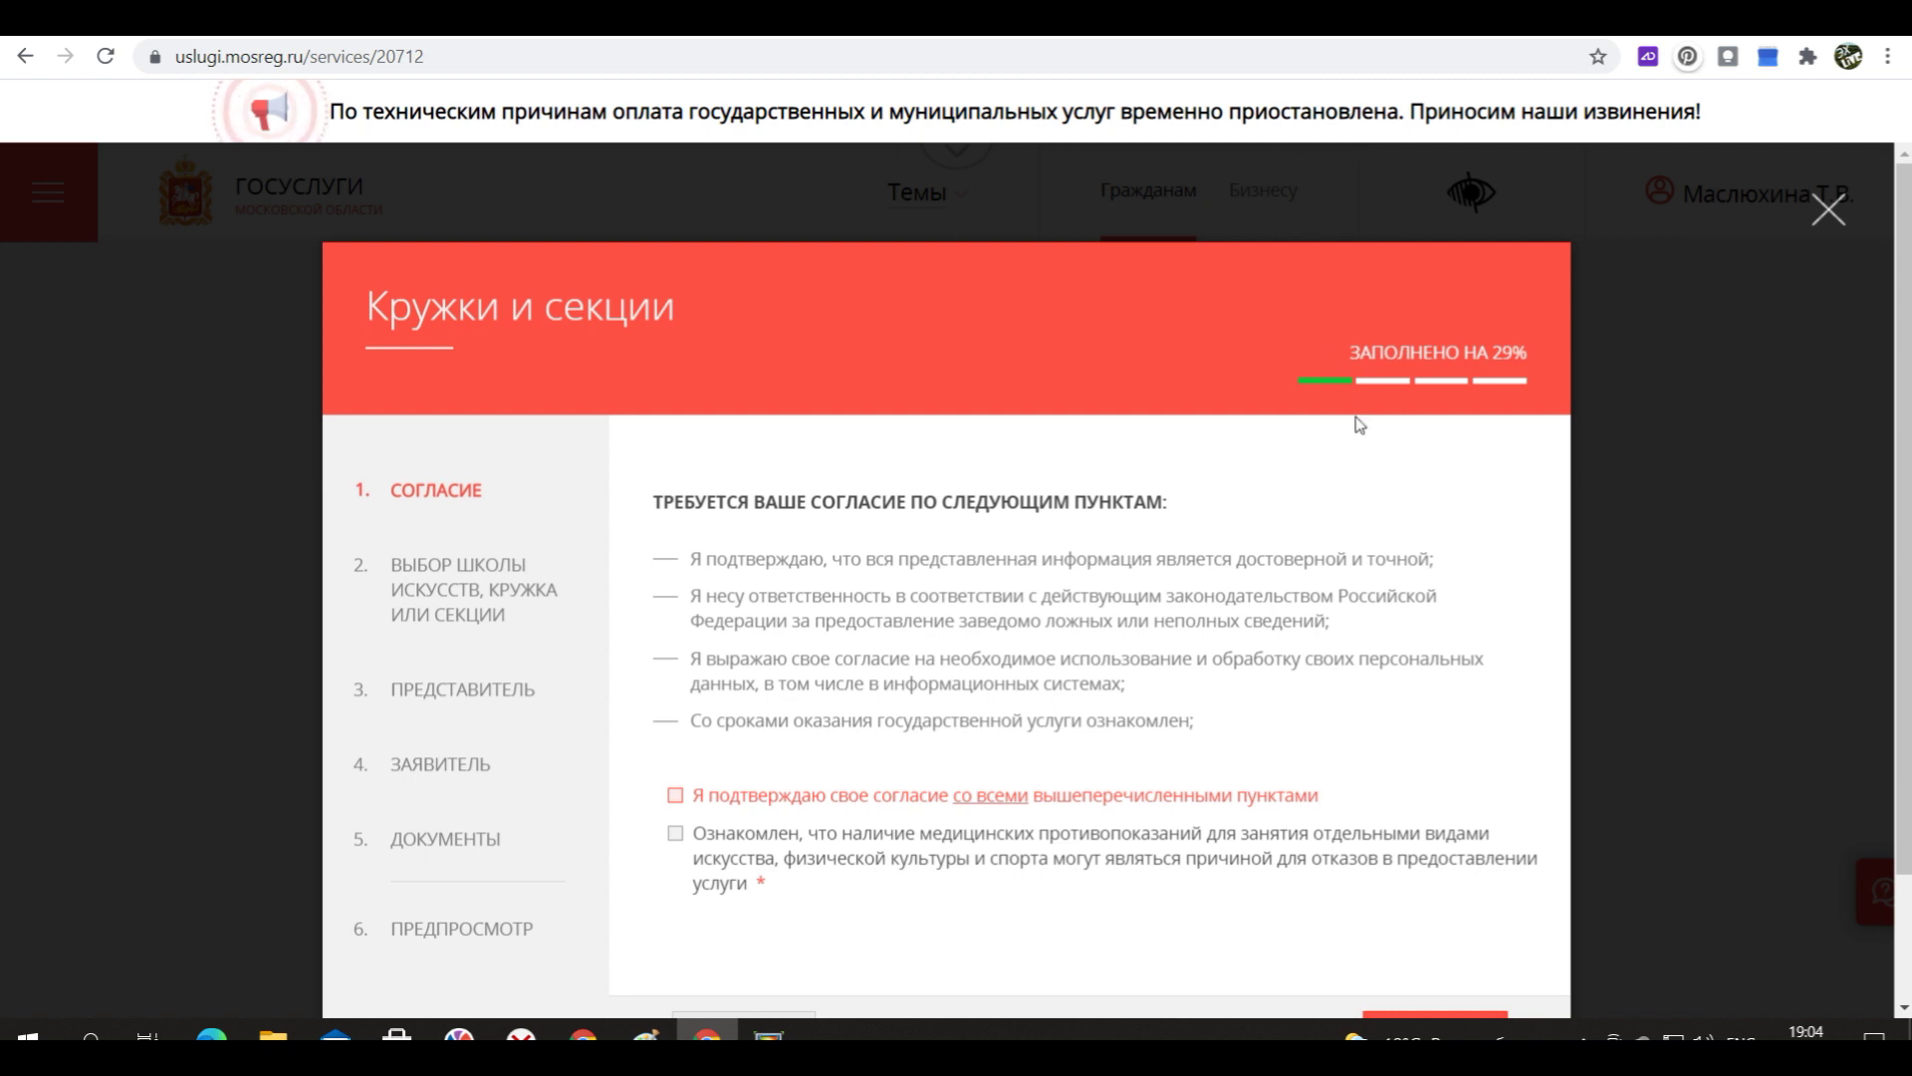
{"action": "scroll", "coordinate": [1359, 425], "scroll_direction": "down", "scroll_amount": 2}
{"action": "left_click", "coordinate": [991, 645]}
{"action": "left_click", "coordinate": [1472, 897]}
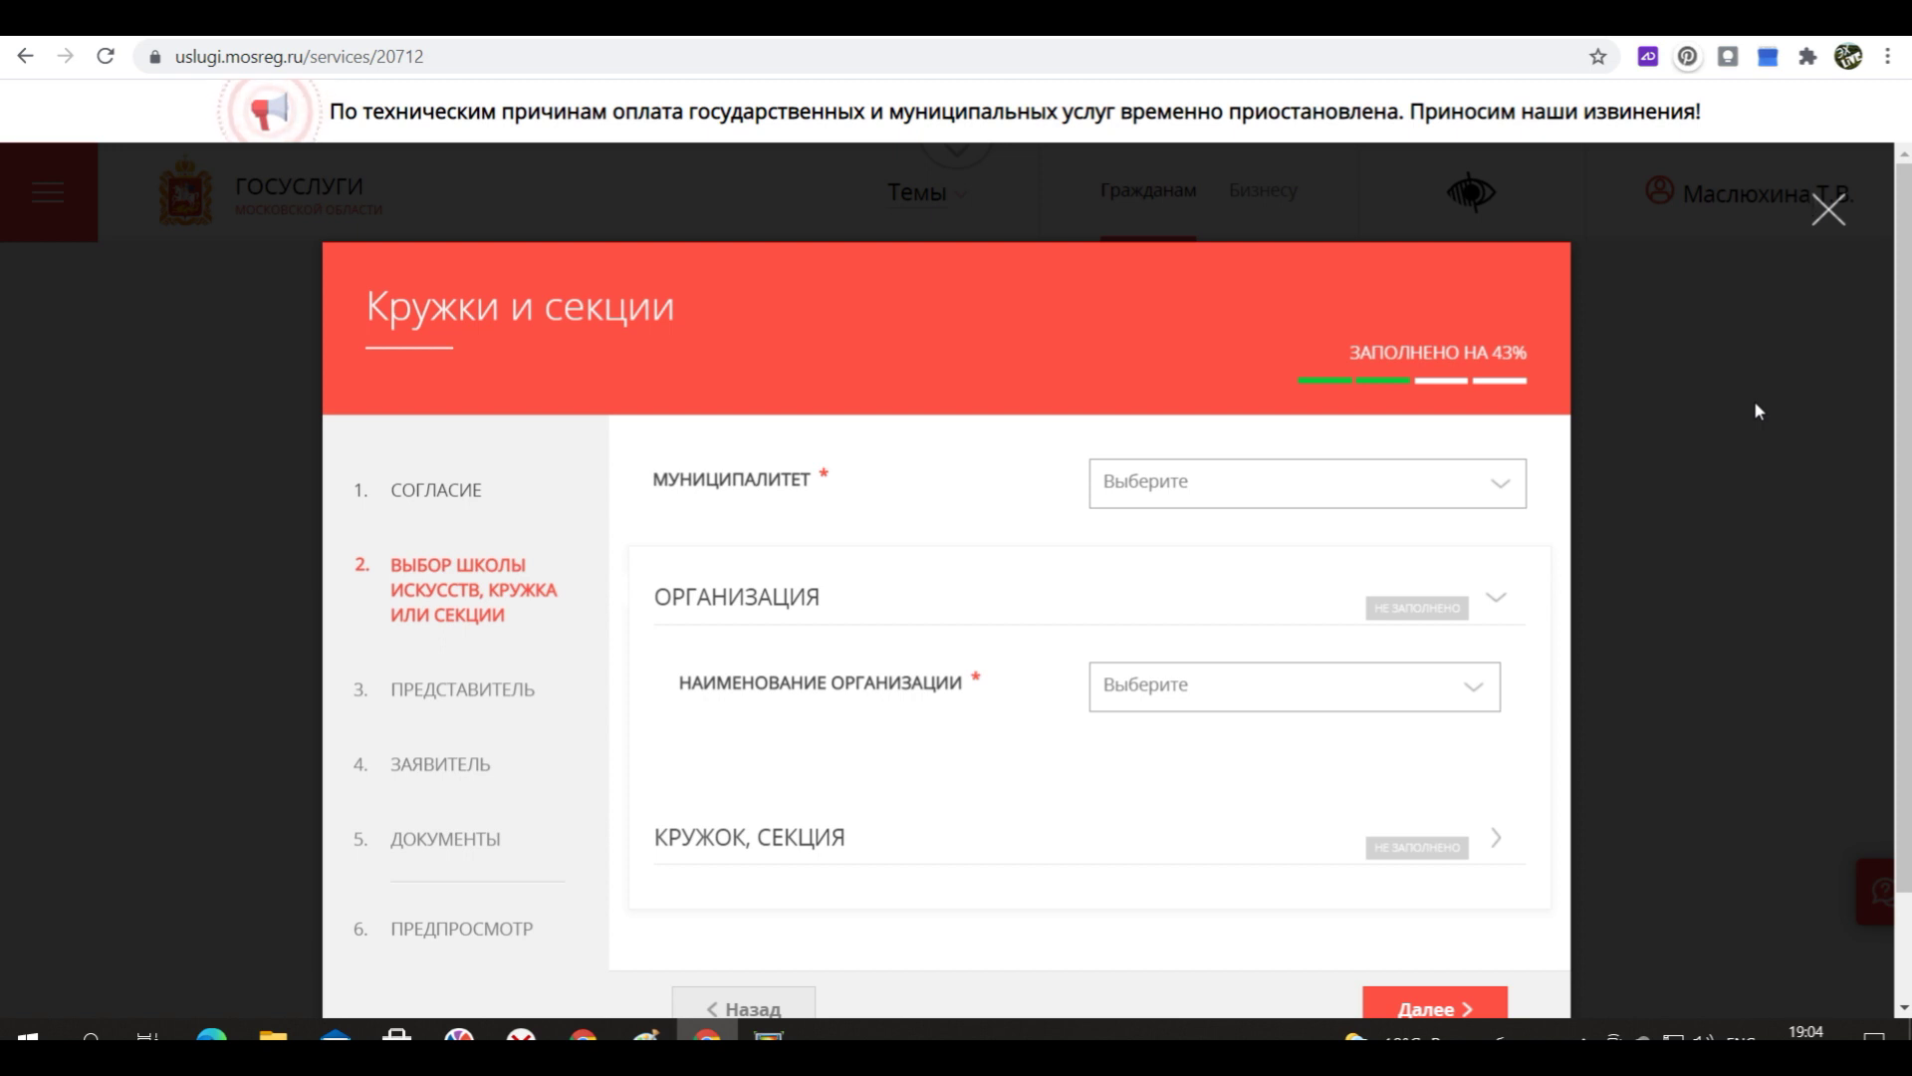
Set the municipality for the application to «Королев ГО».
{"action": "left_click", "coordinate": [1497, 493]}
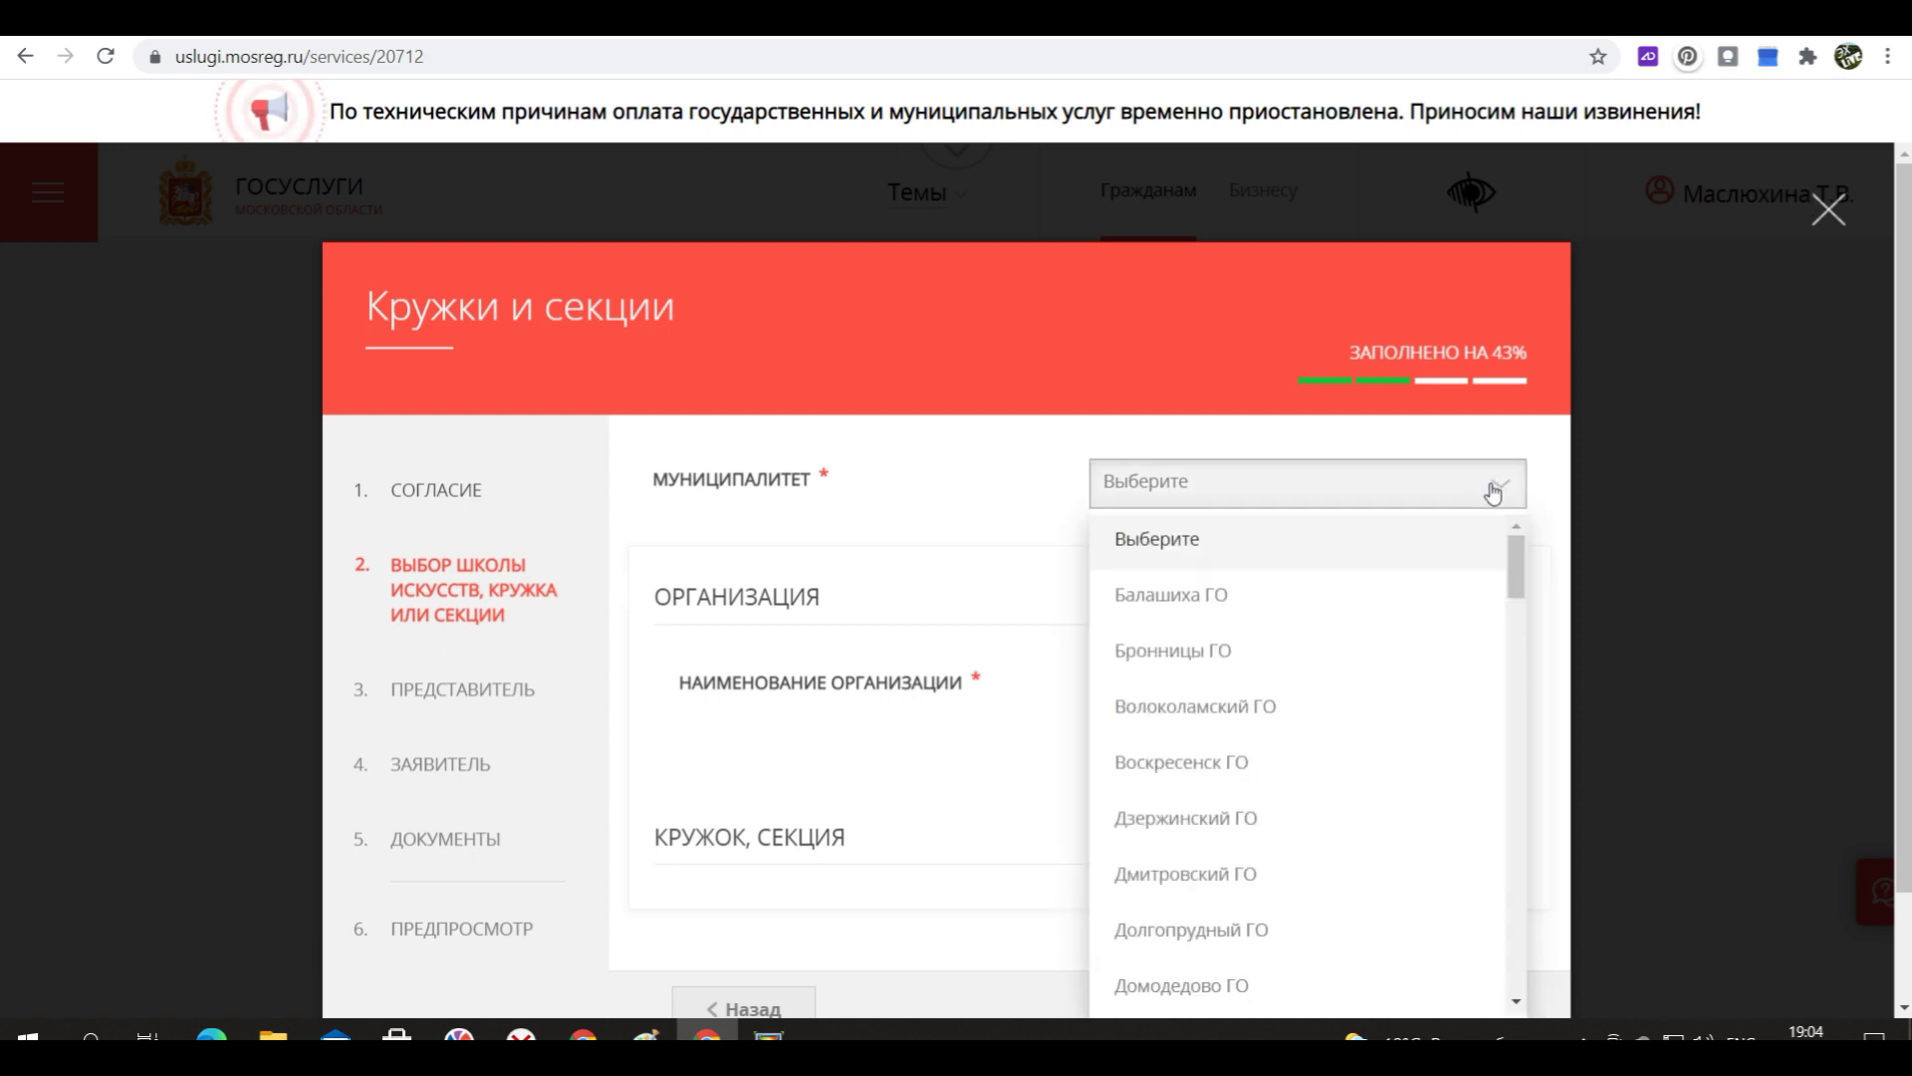
{"action": "left_click_drag", "start_coordinate": [1520, 567], "coordinate": [1486, 701]}
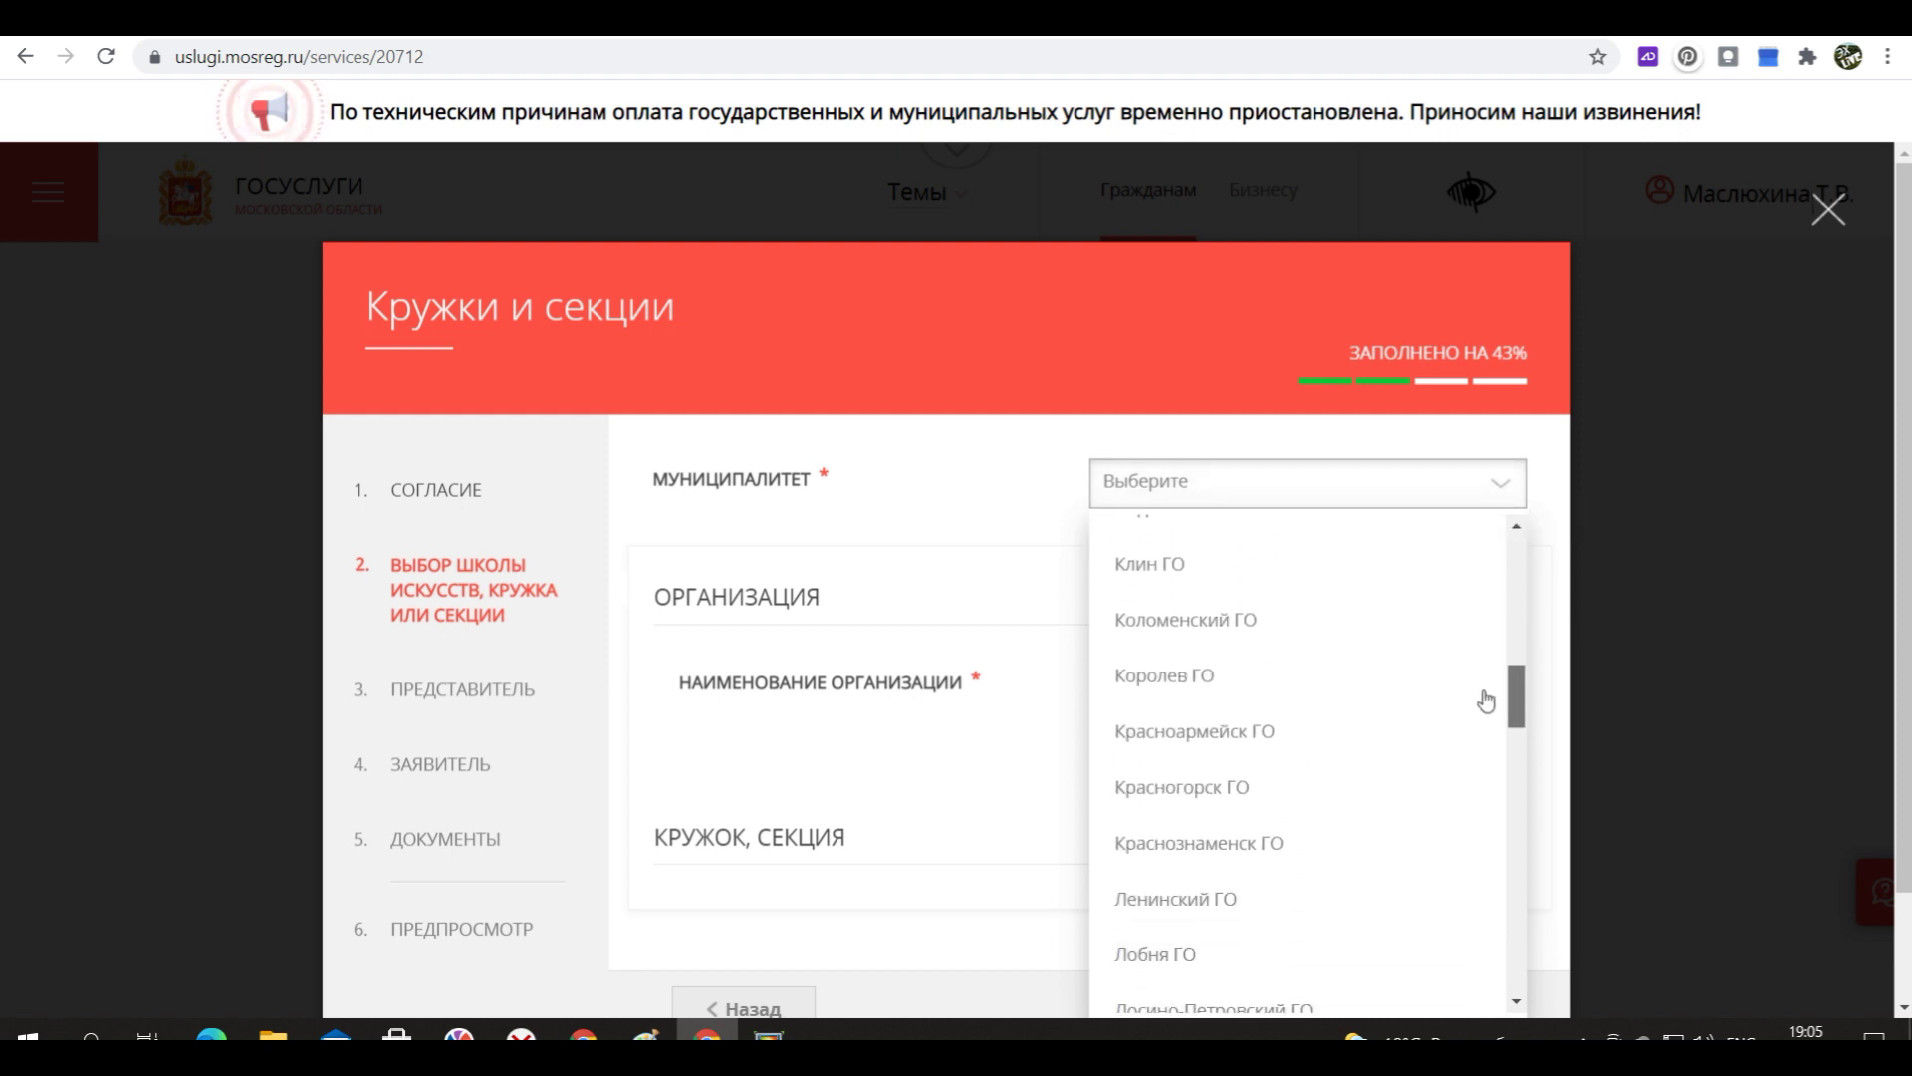
{"action": "left_click", "coordinate": [1193, 675]}
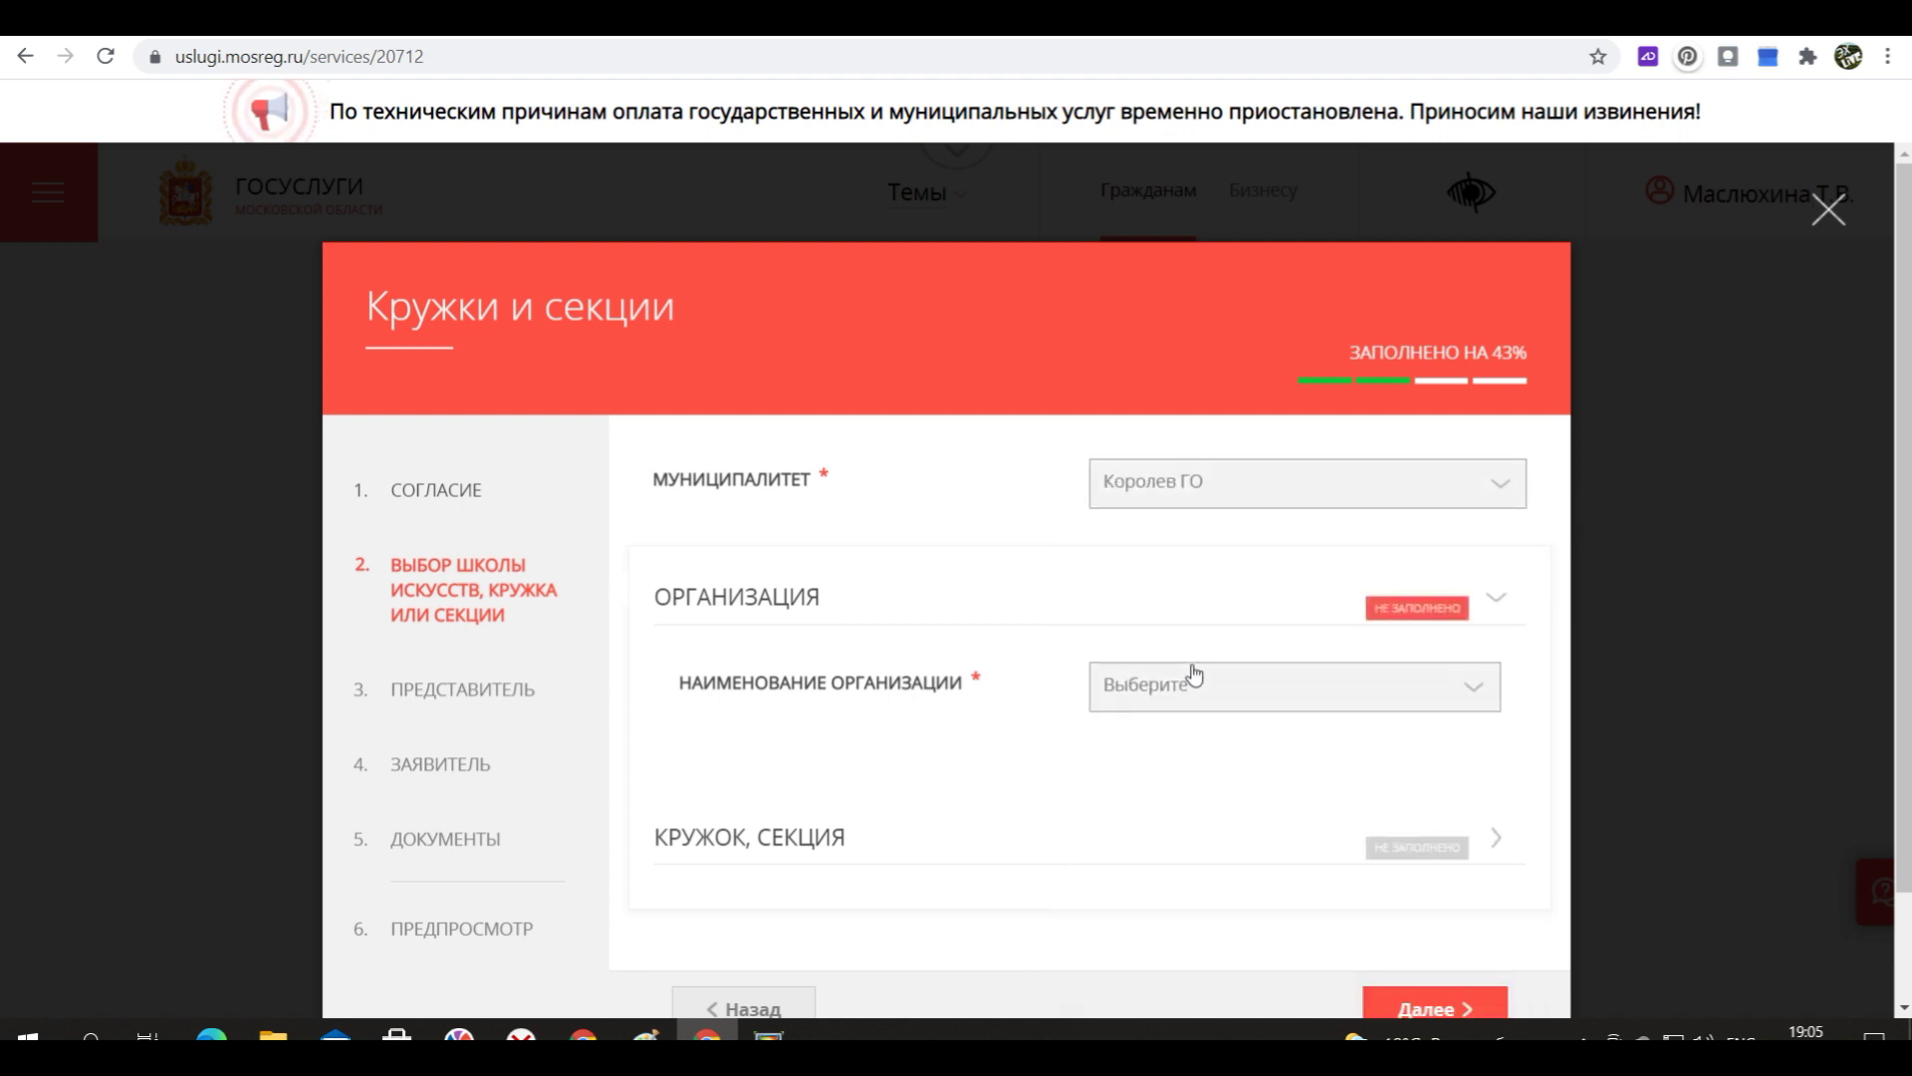
Choose the municipal supplementary education institution «Дом юных техников» in Королёв as the organization.
{"action": "left_click", "coordinate": [1237, 707]}
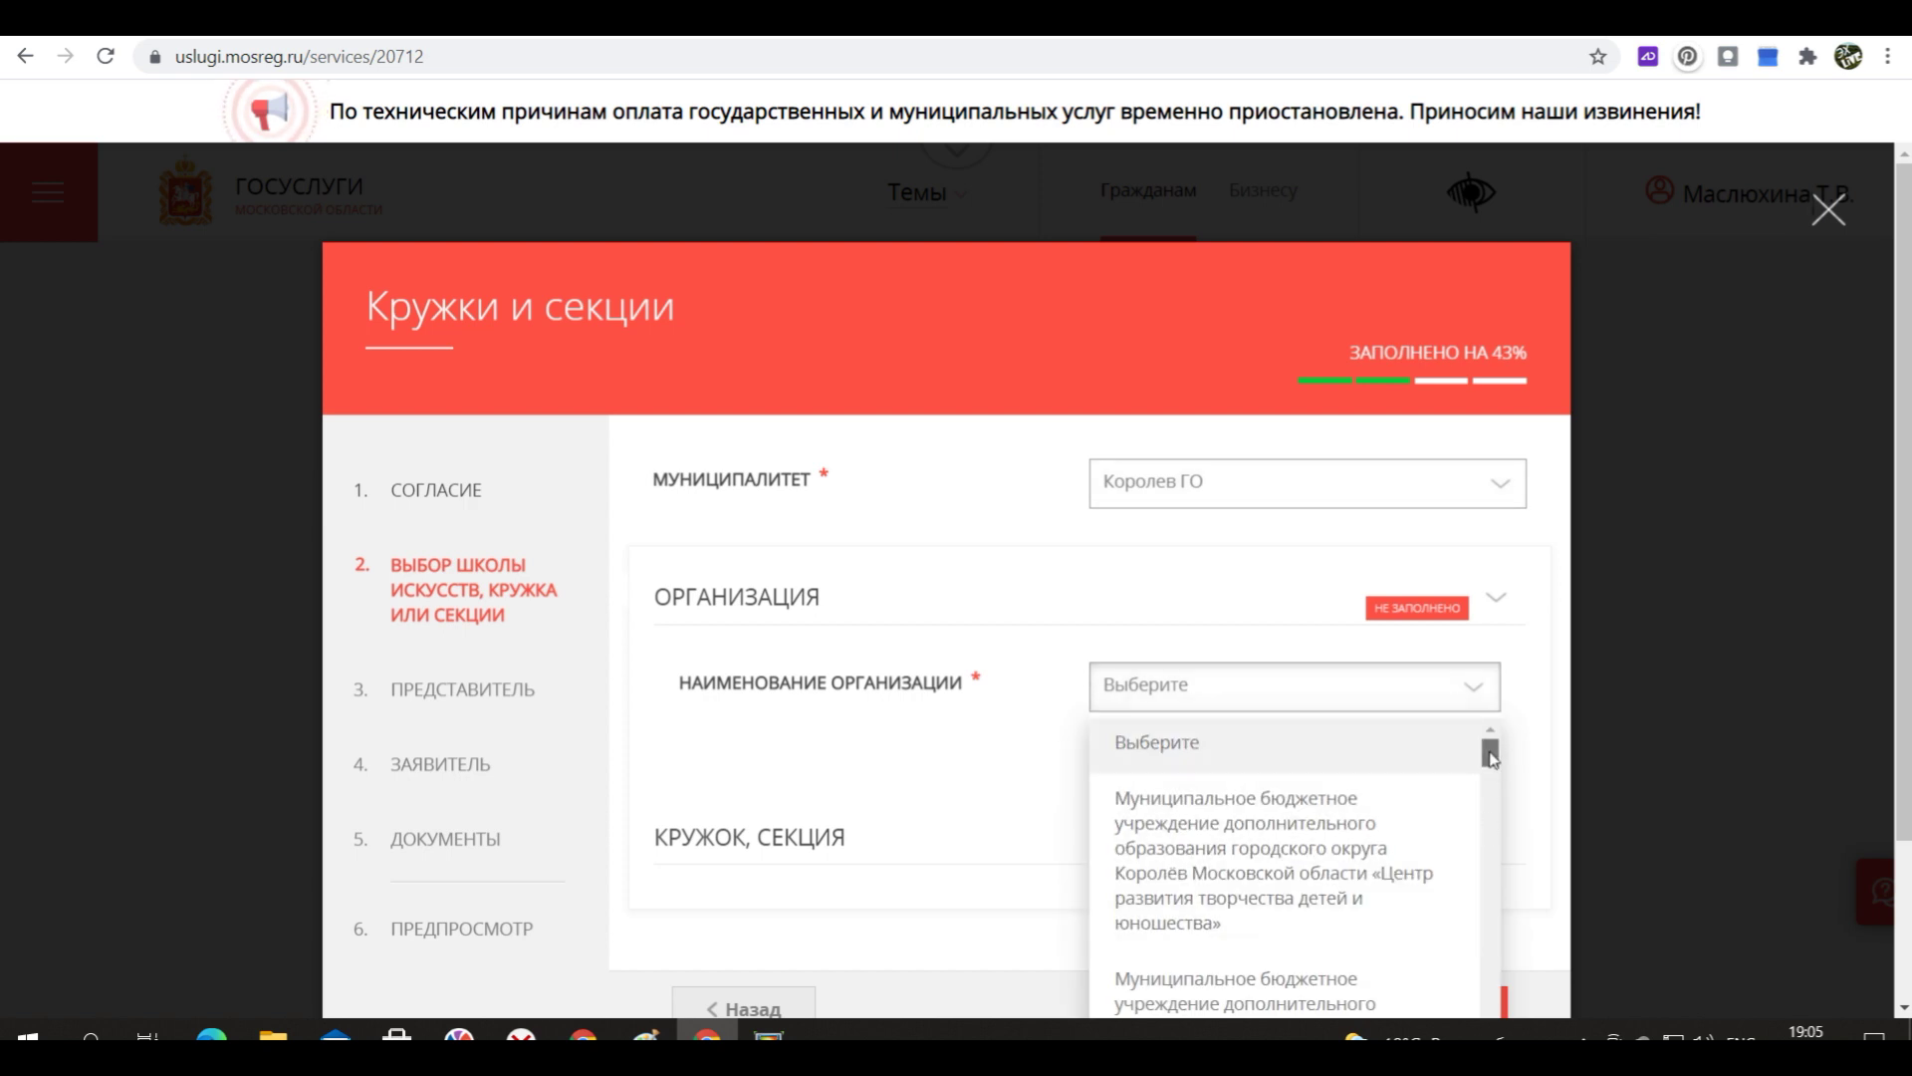
{"action": "scroll", "coordinate": [1834, 767], "scroll_direction": "down", "scroll_amount": 2}
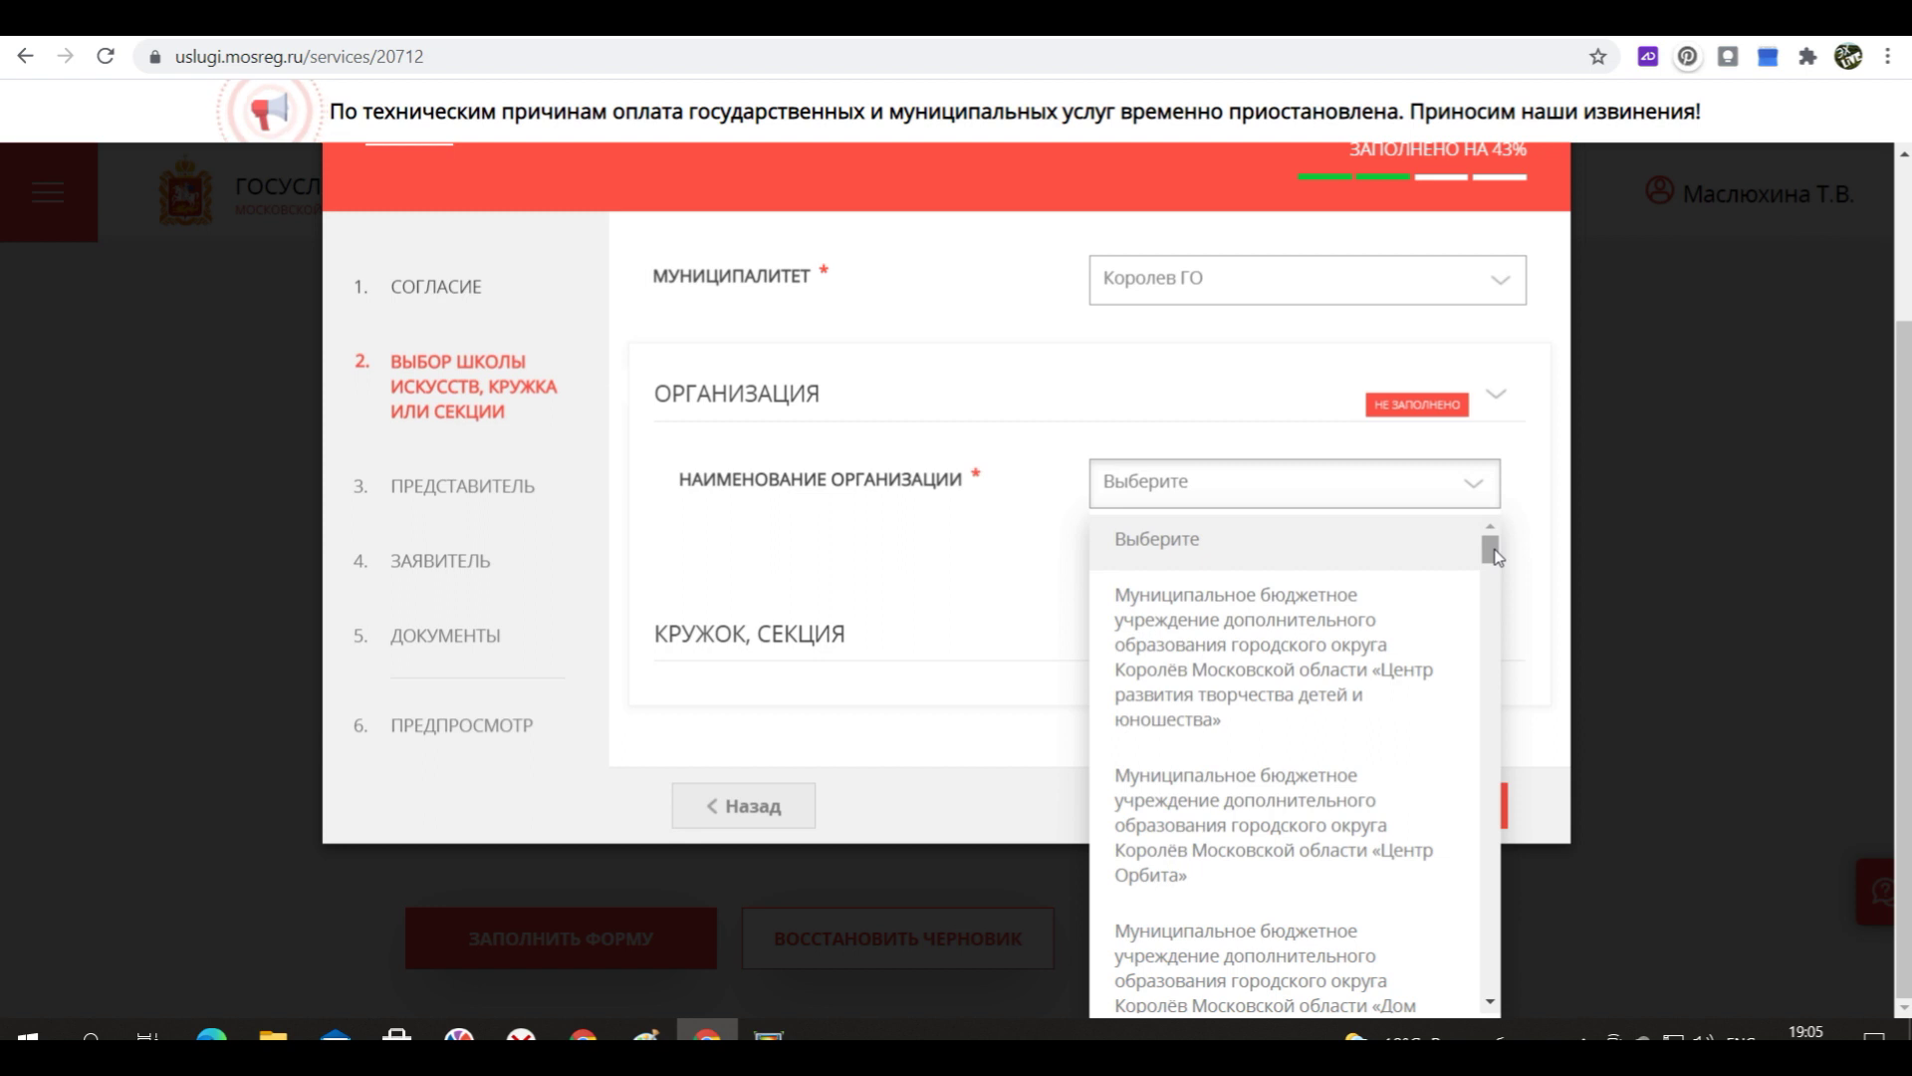
{"action": "left_click_drag", "start_coordinate": [1494, 556], "coordinate": [1439, 1011]}
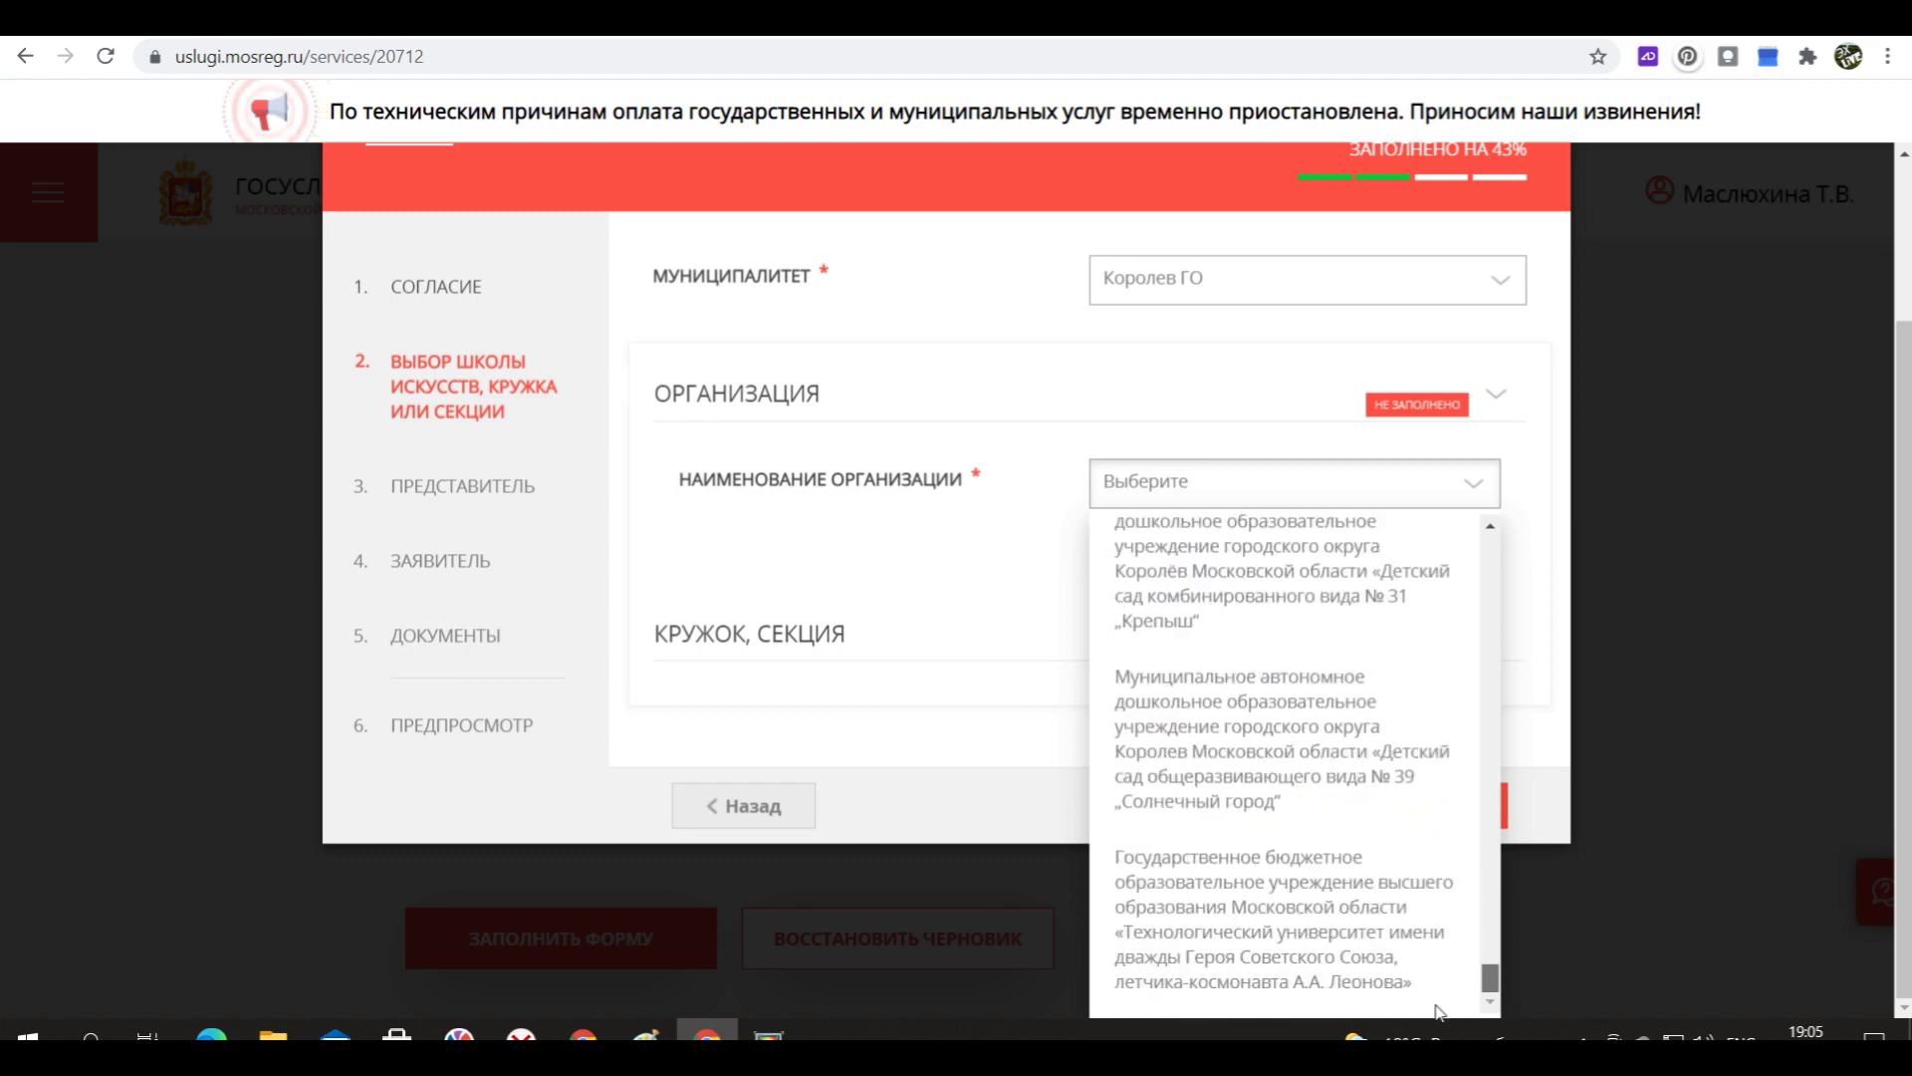
{"action": "left_click_drag", "start_coordinate": [1438, 1011], "coordinate": [1544, 579]}
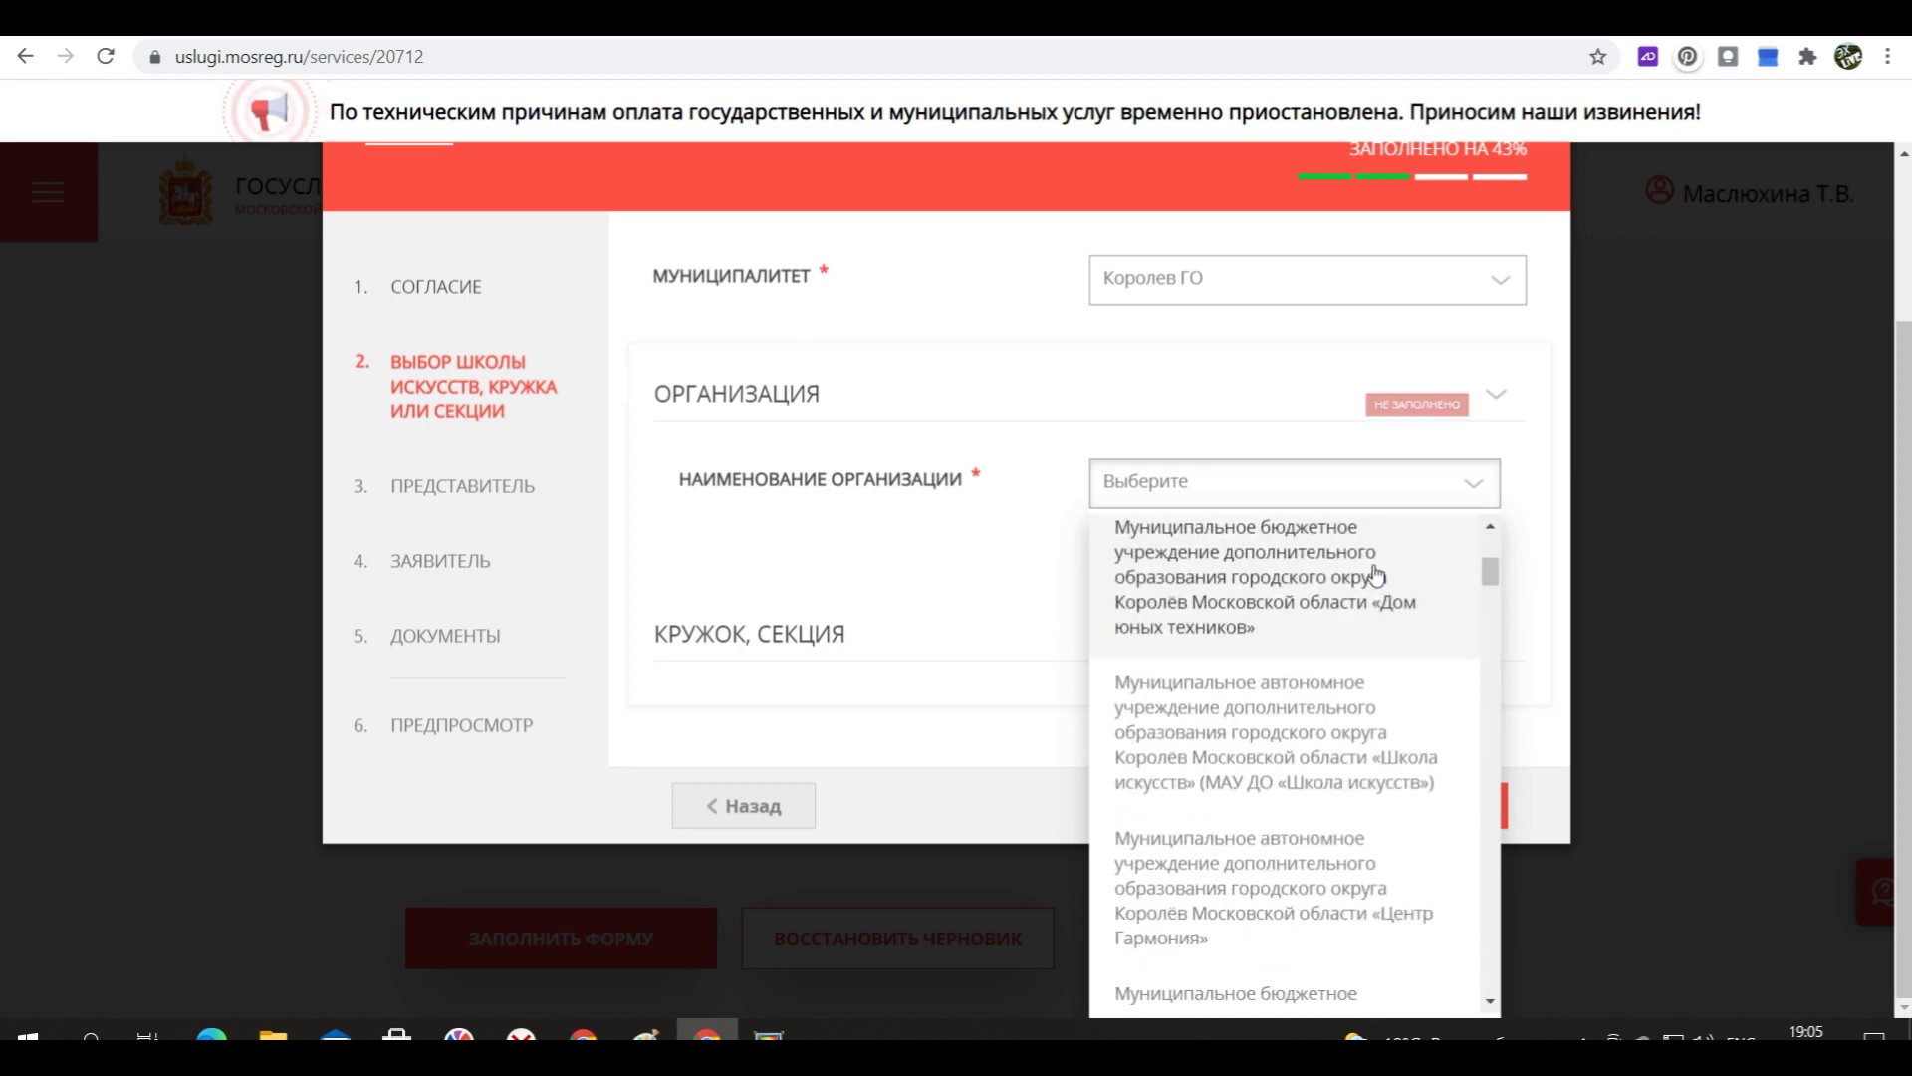
{"action": "left_click", "coordinate": [1282, 582]}
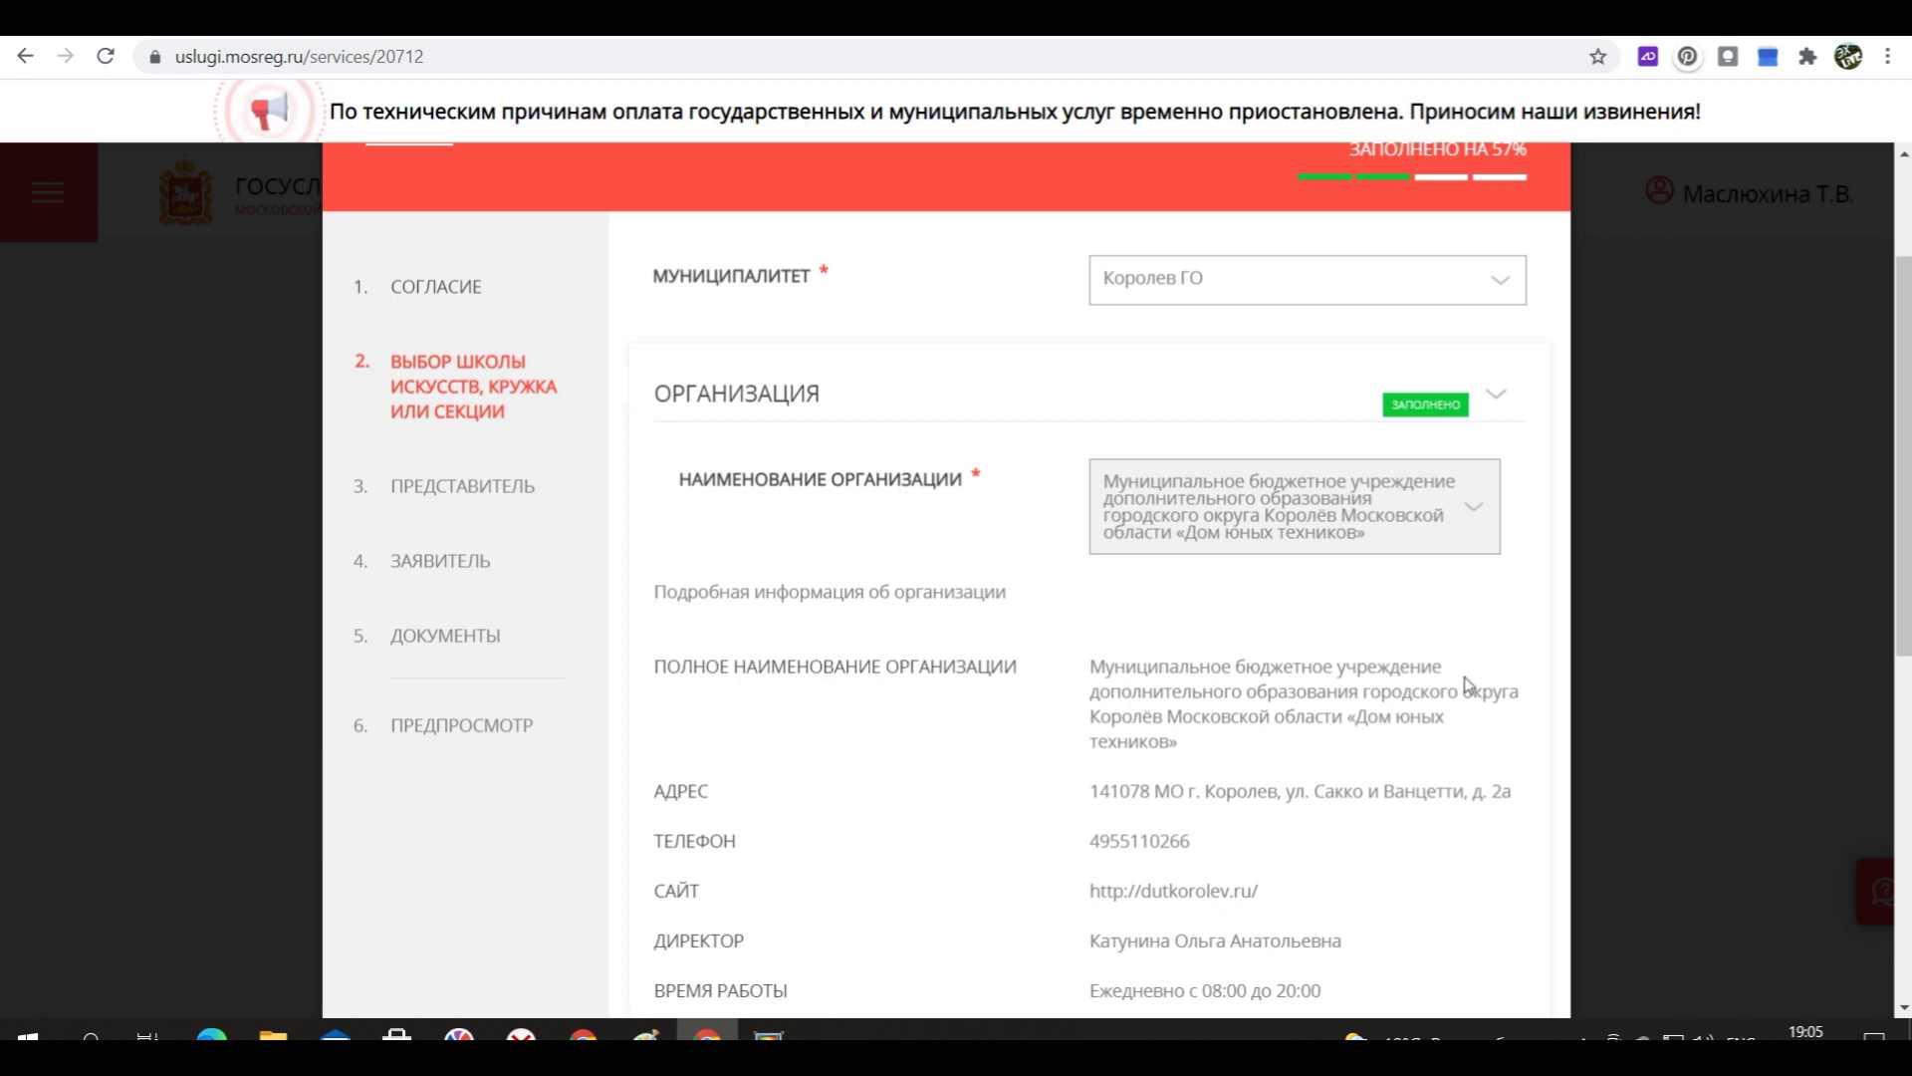
Expand the «Кружок, секция» section below the organization details and set the enrolment type to «На бюджетные места».
{"action": "scroll", "coordinate": [1474, 687], "scroll_direction": "down", "scroll_amount": 6}
{"action": "scroll", "coordinate": [1842, 757], "scroll_direction": "down", "scroll_amount": 2}
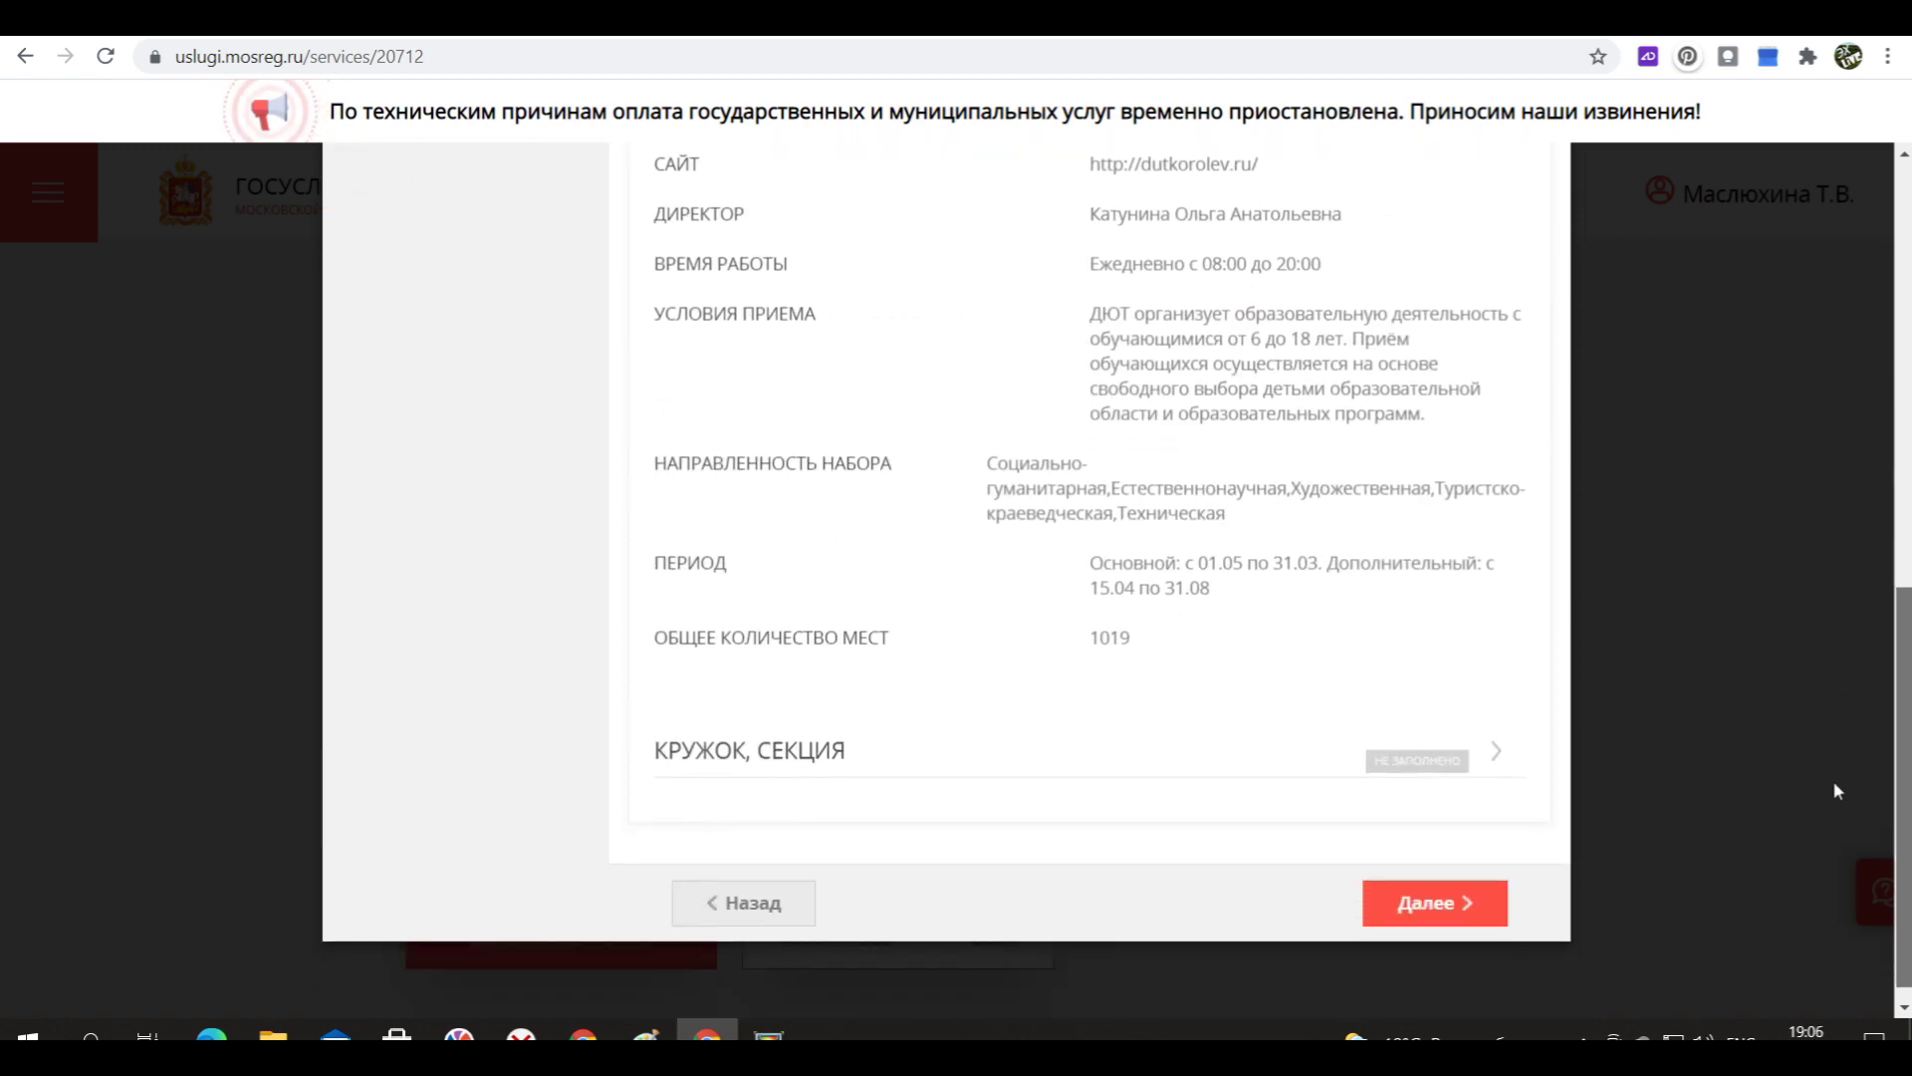
{"action": "left_click", "coordinate": [1424, 774]}
{"action": "left_click", "coordinate": [1451, 689]}
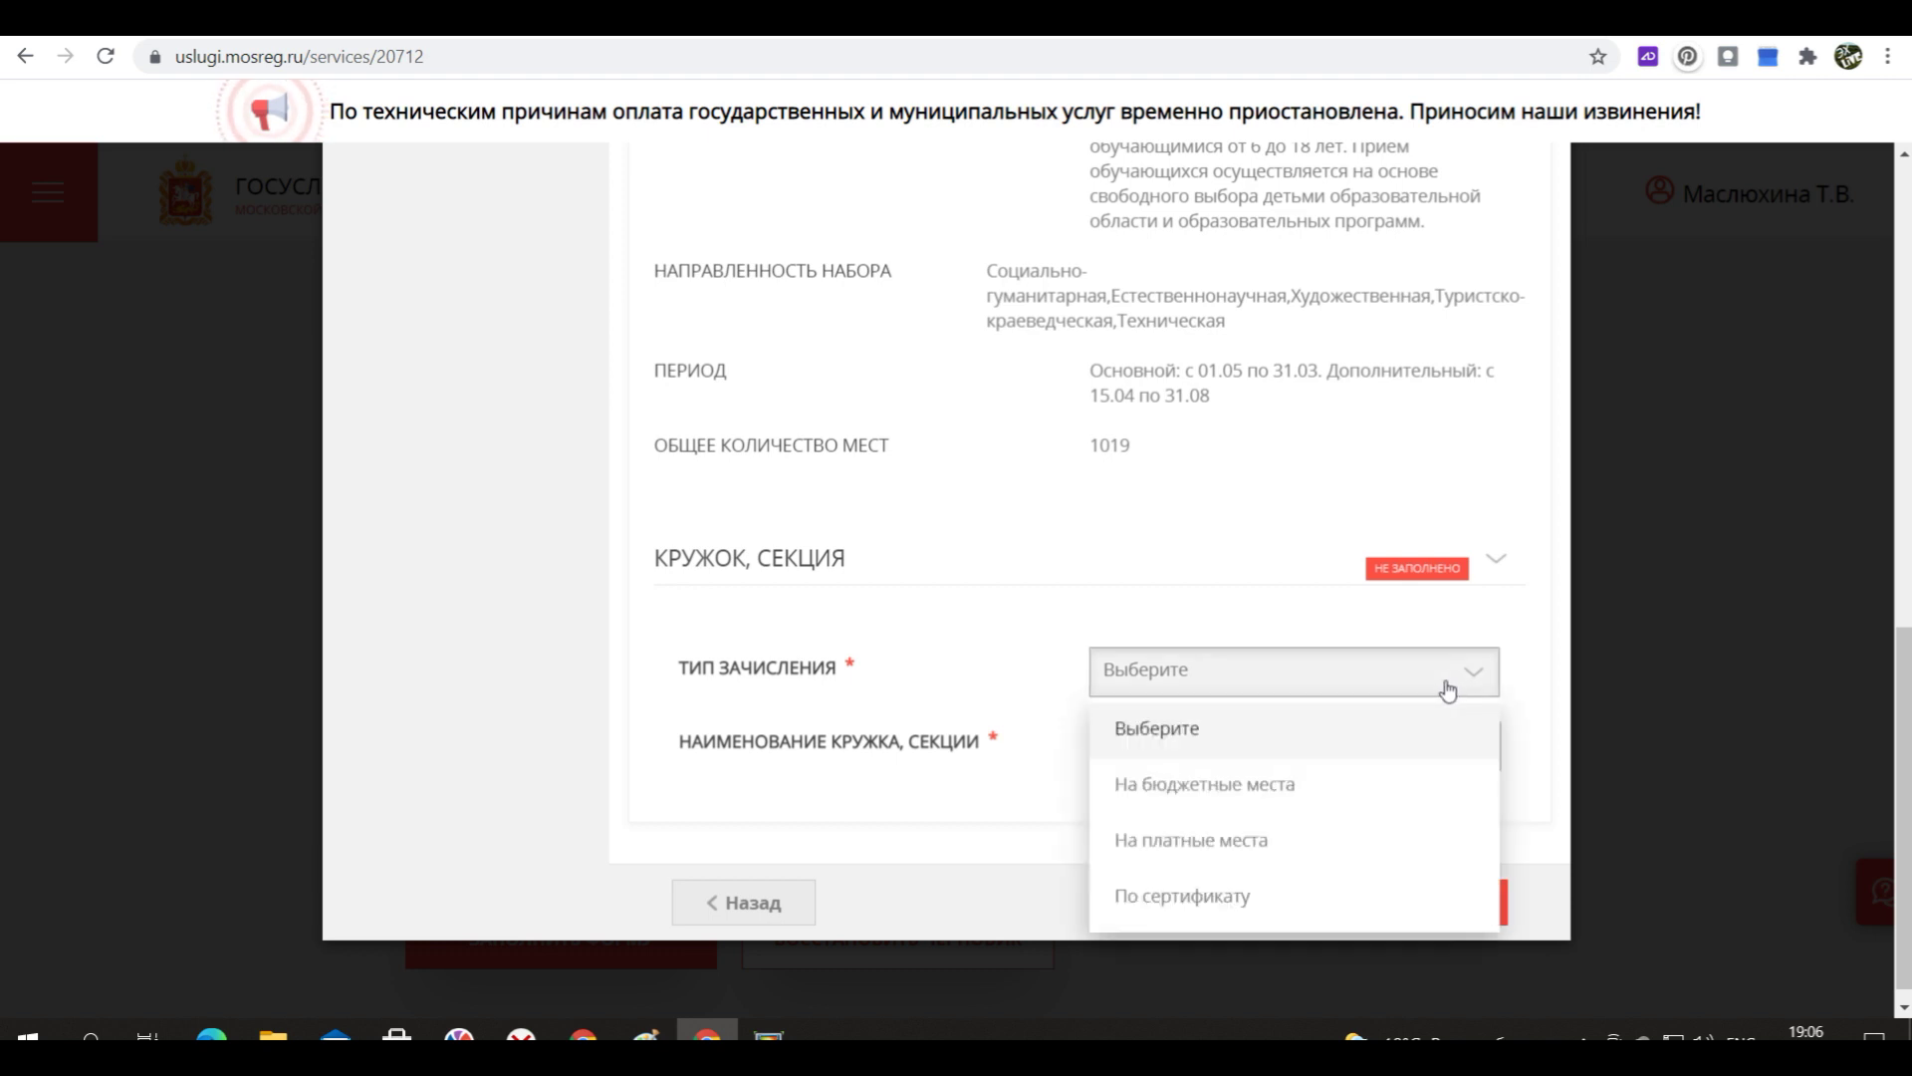
{"action": "scroll", "coordinate": [1900, 687], "scroll_direction": "down", "scroll_amount": 1}
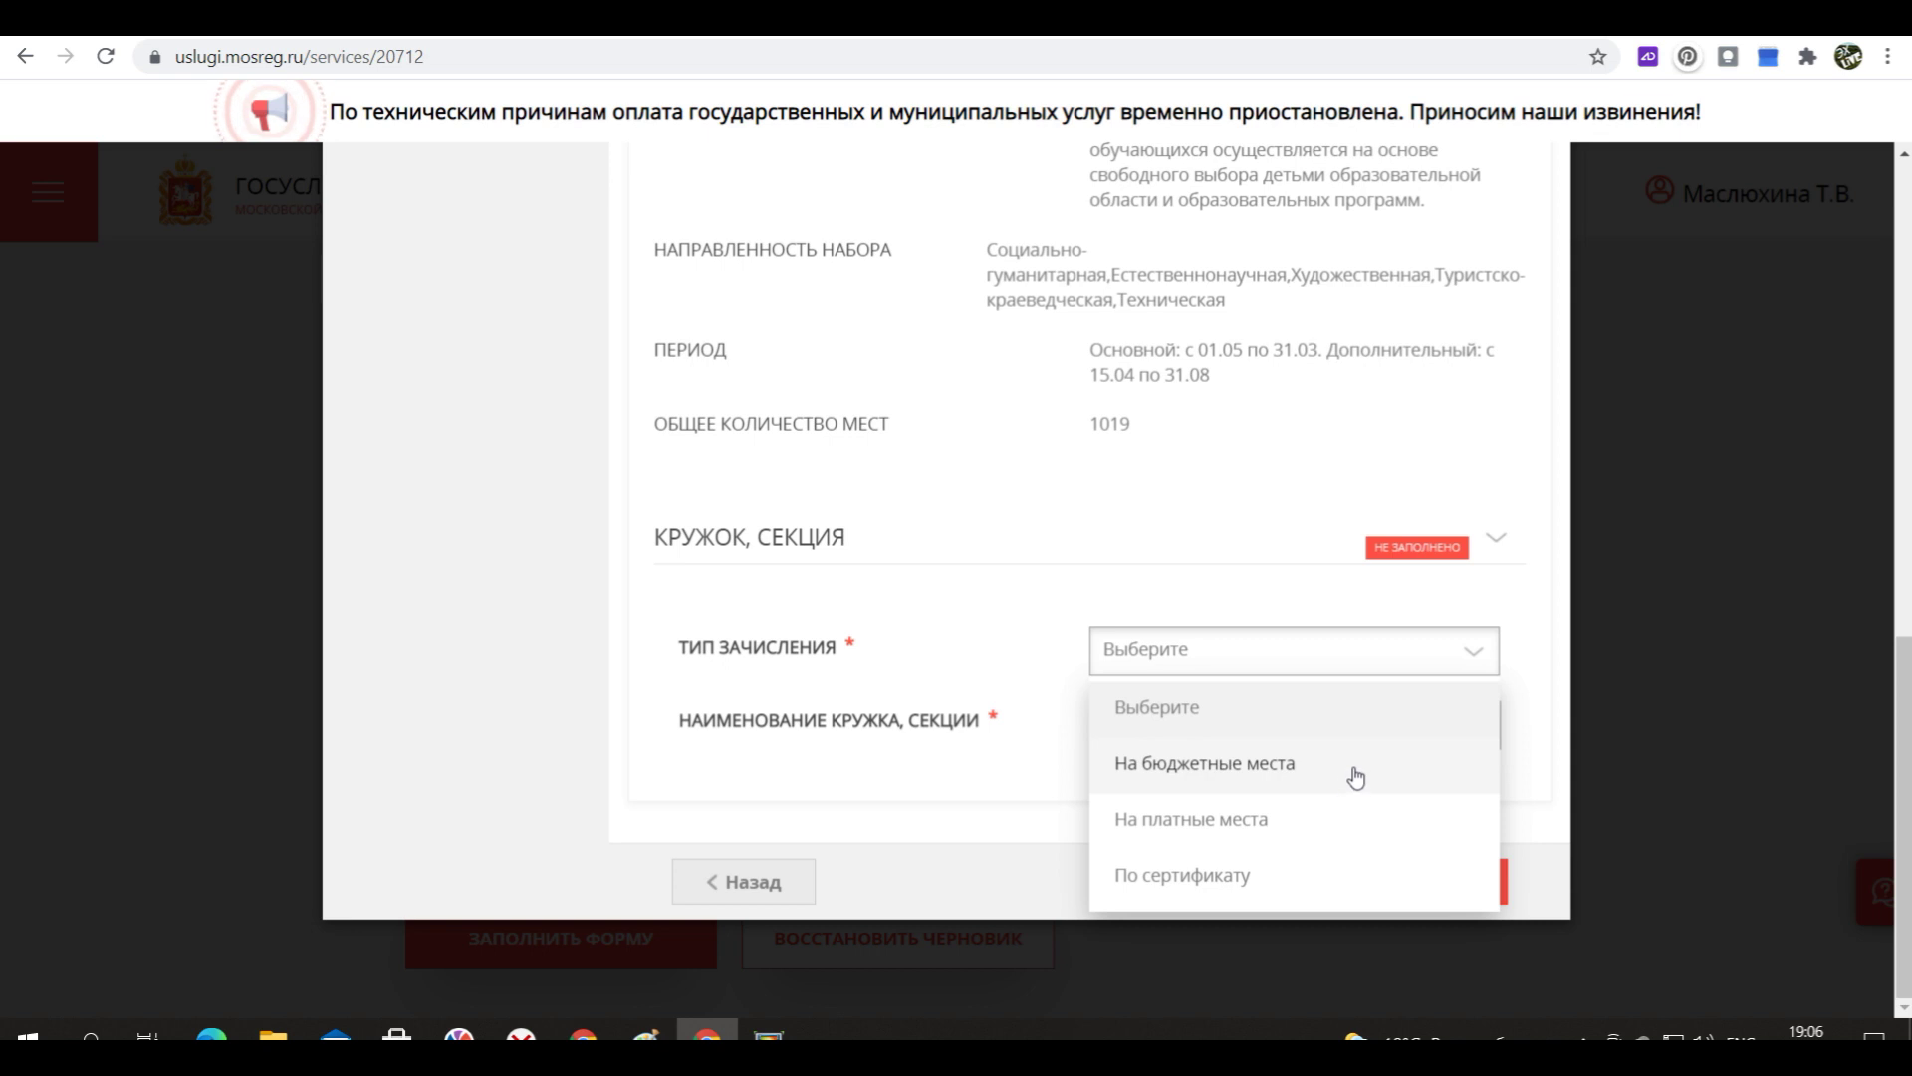
{"action": "left_click", "coordinate": [1275, 773]}
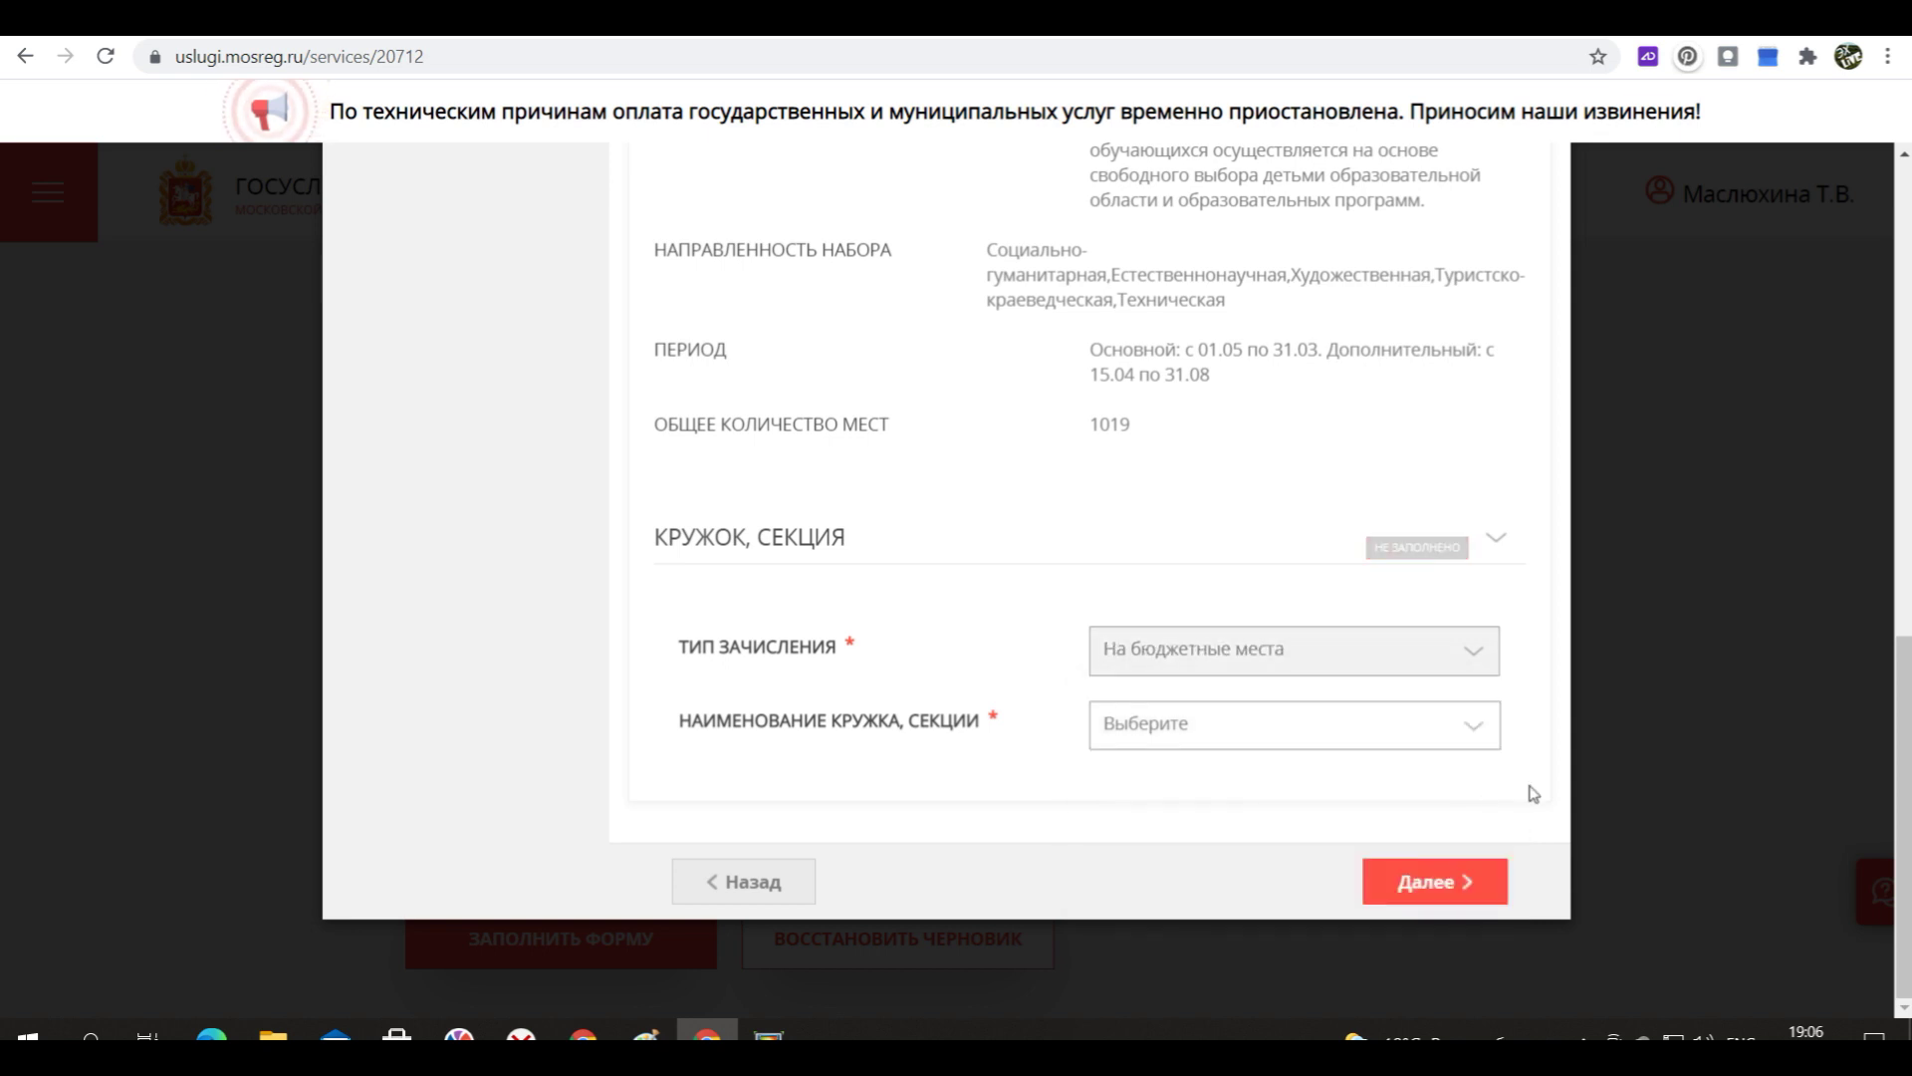
Open the «Наименование кружка, секции» list and look through all the clubs and age groups offered by the organization.
{"action": "left_click", "coordinate": [1459, 735]}
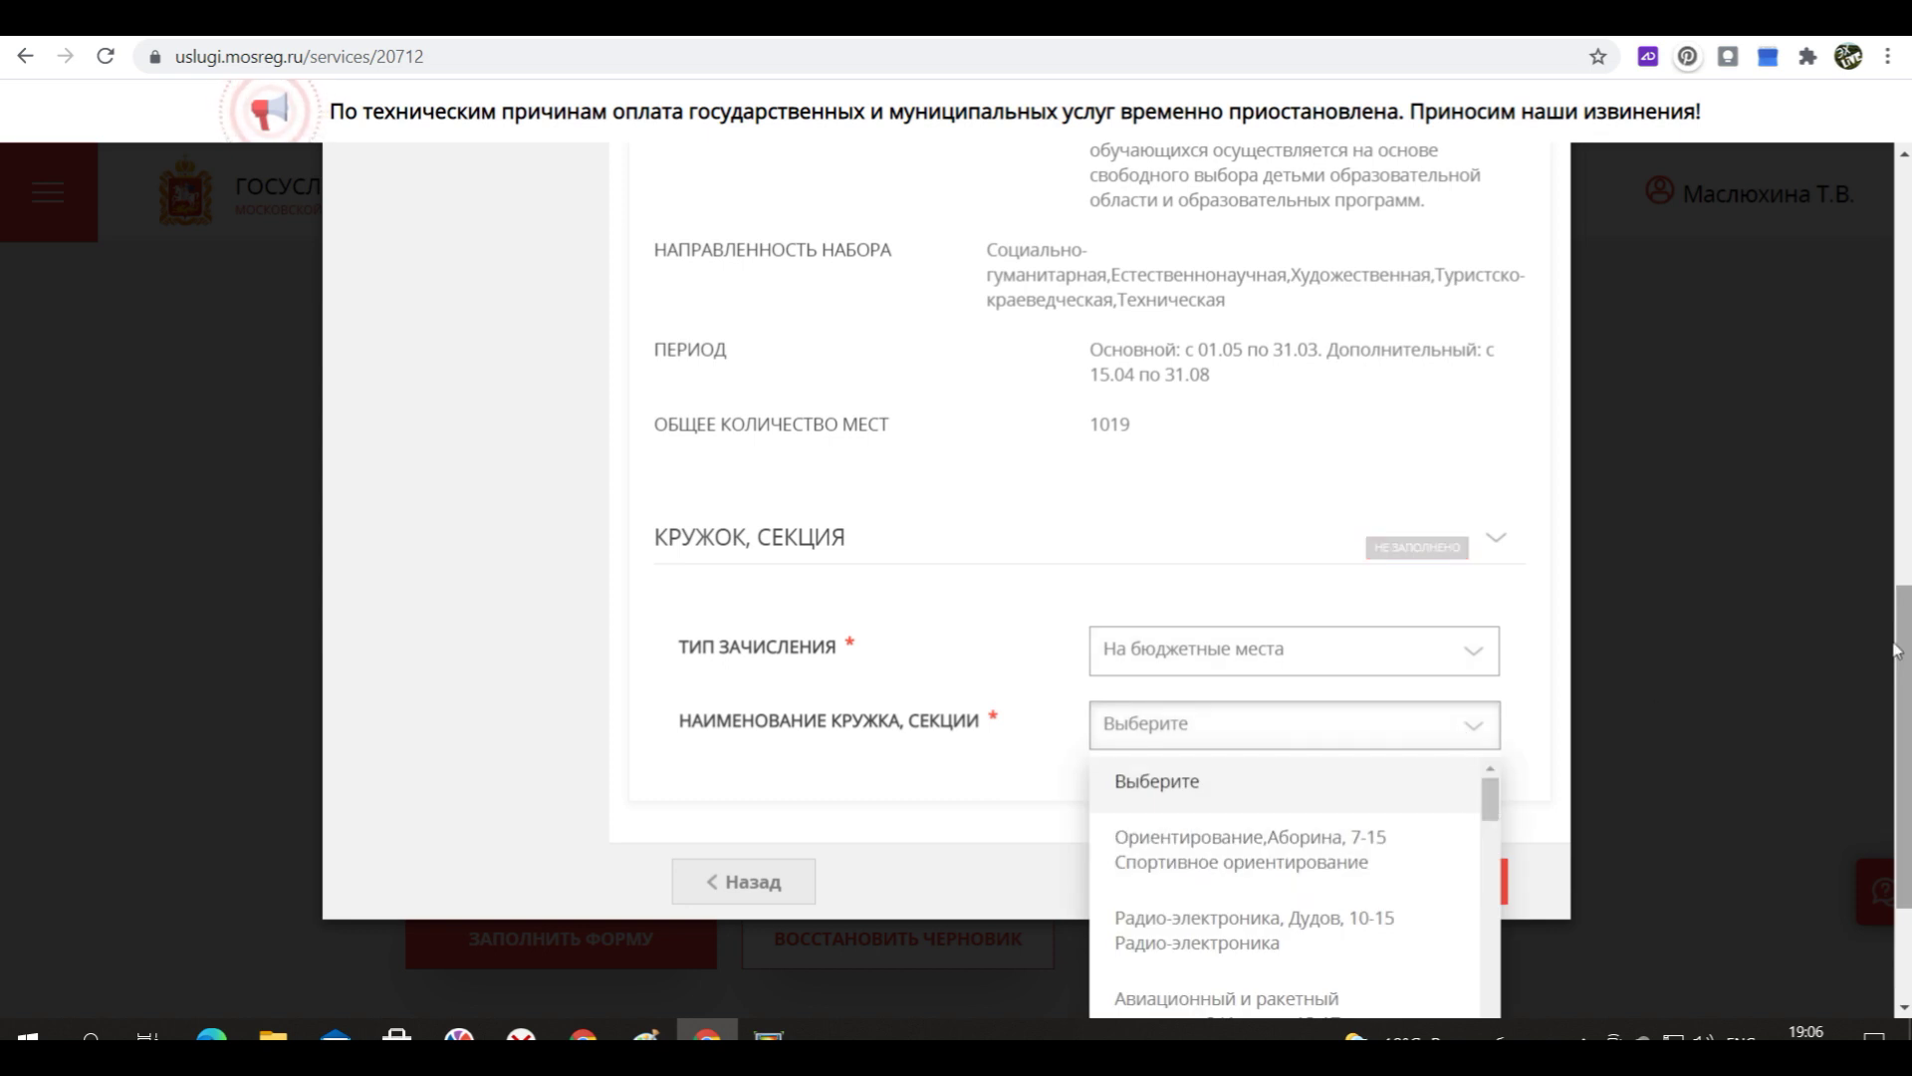
{"action": "left_click_drag", "start_coordinate": [1494, 815], "coordinate": [1501, 830]}
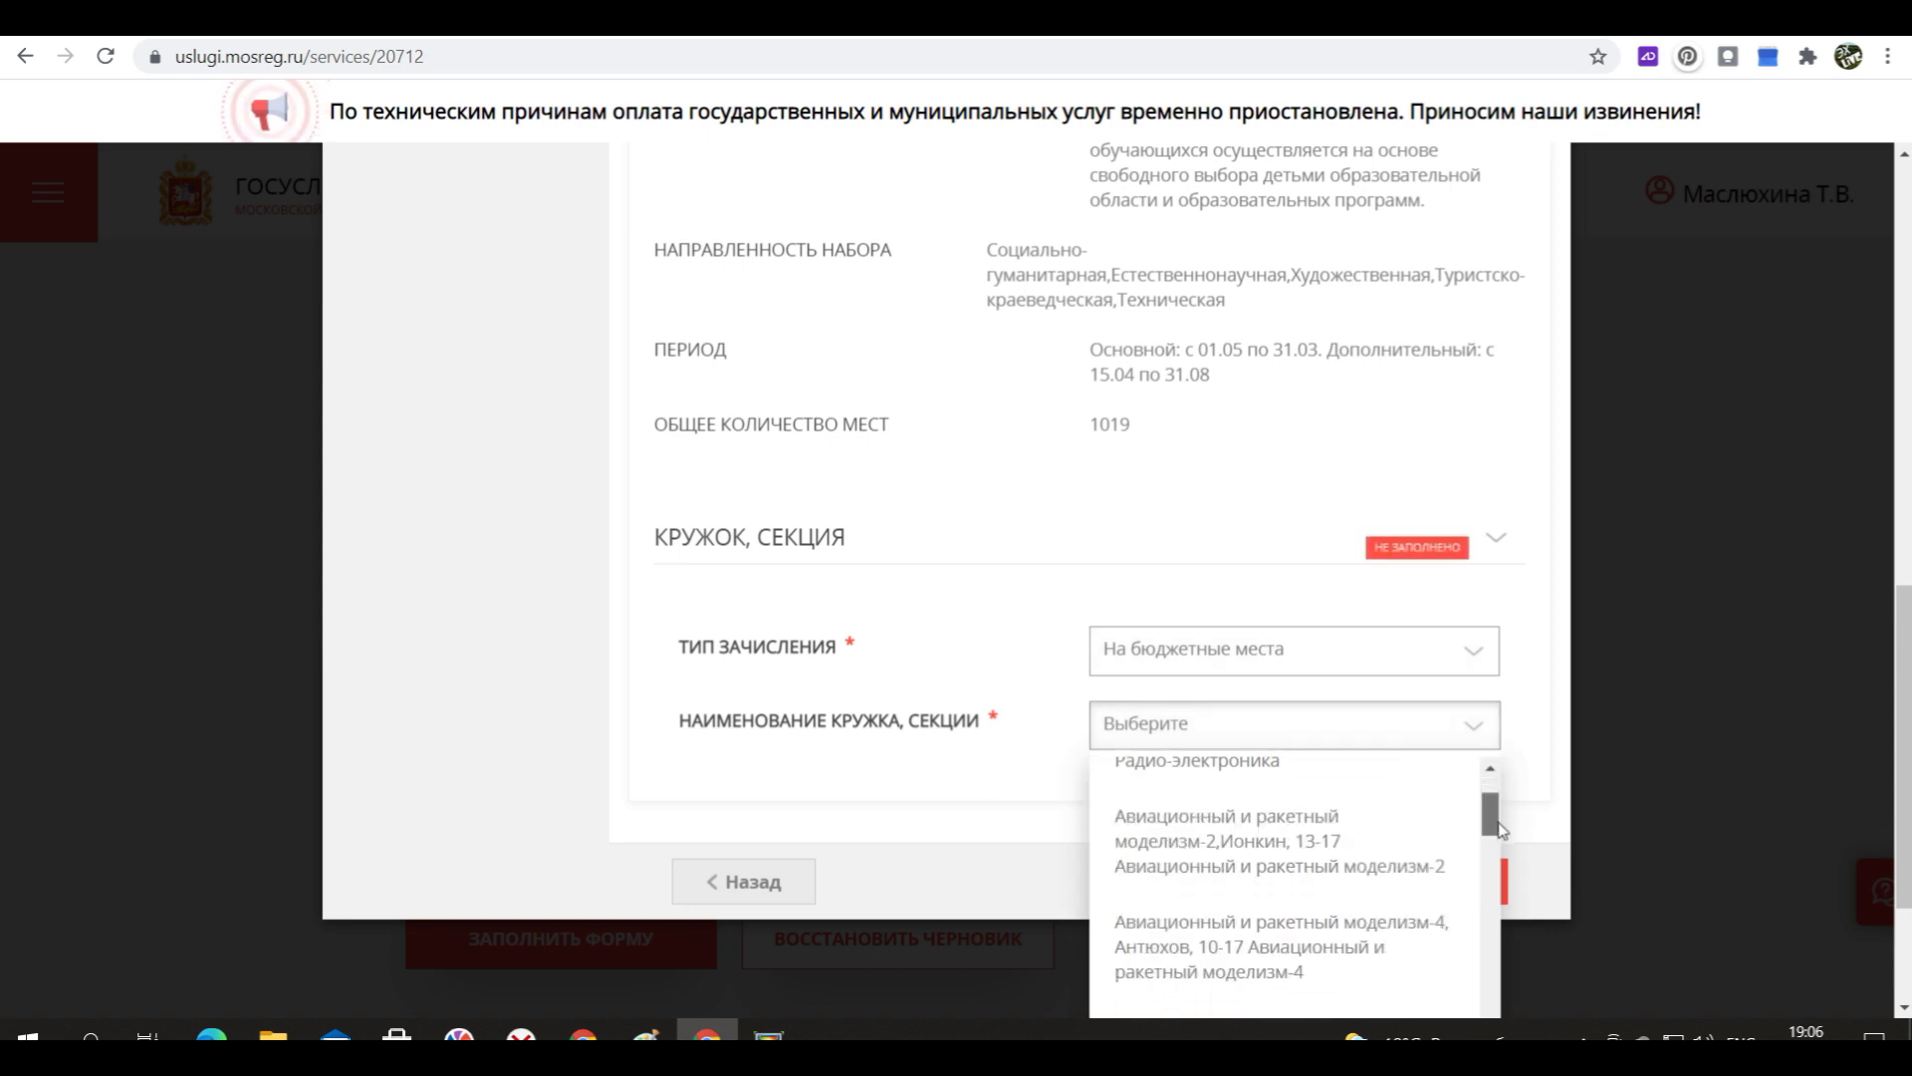
{"action": "left_click_drag", "start_coordinate": [1501, 830], "coordinate": [1492, 944]}
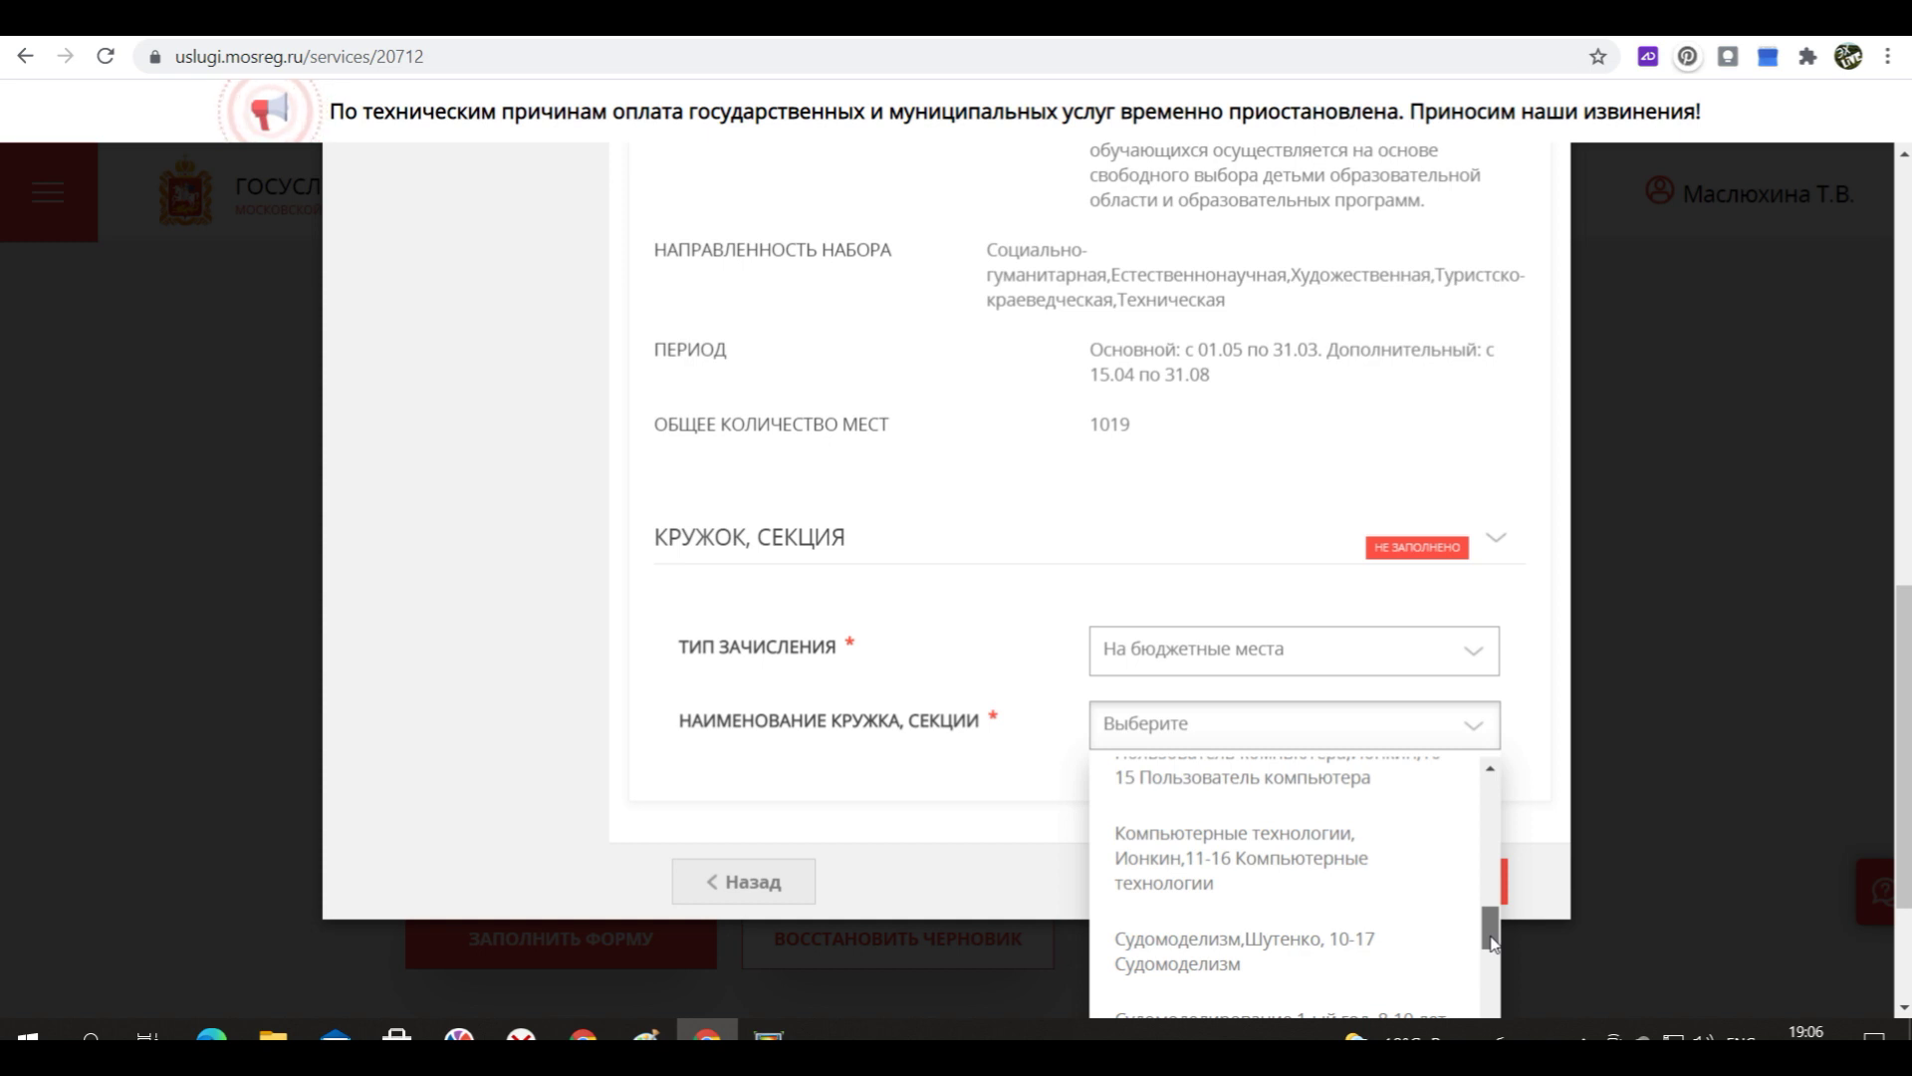
{"action": "left_click_drag", "start_coordinate": [1492, 944], "coordinate": [1486, 958]}
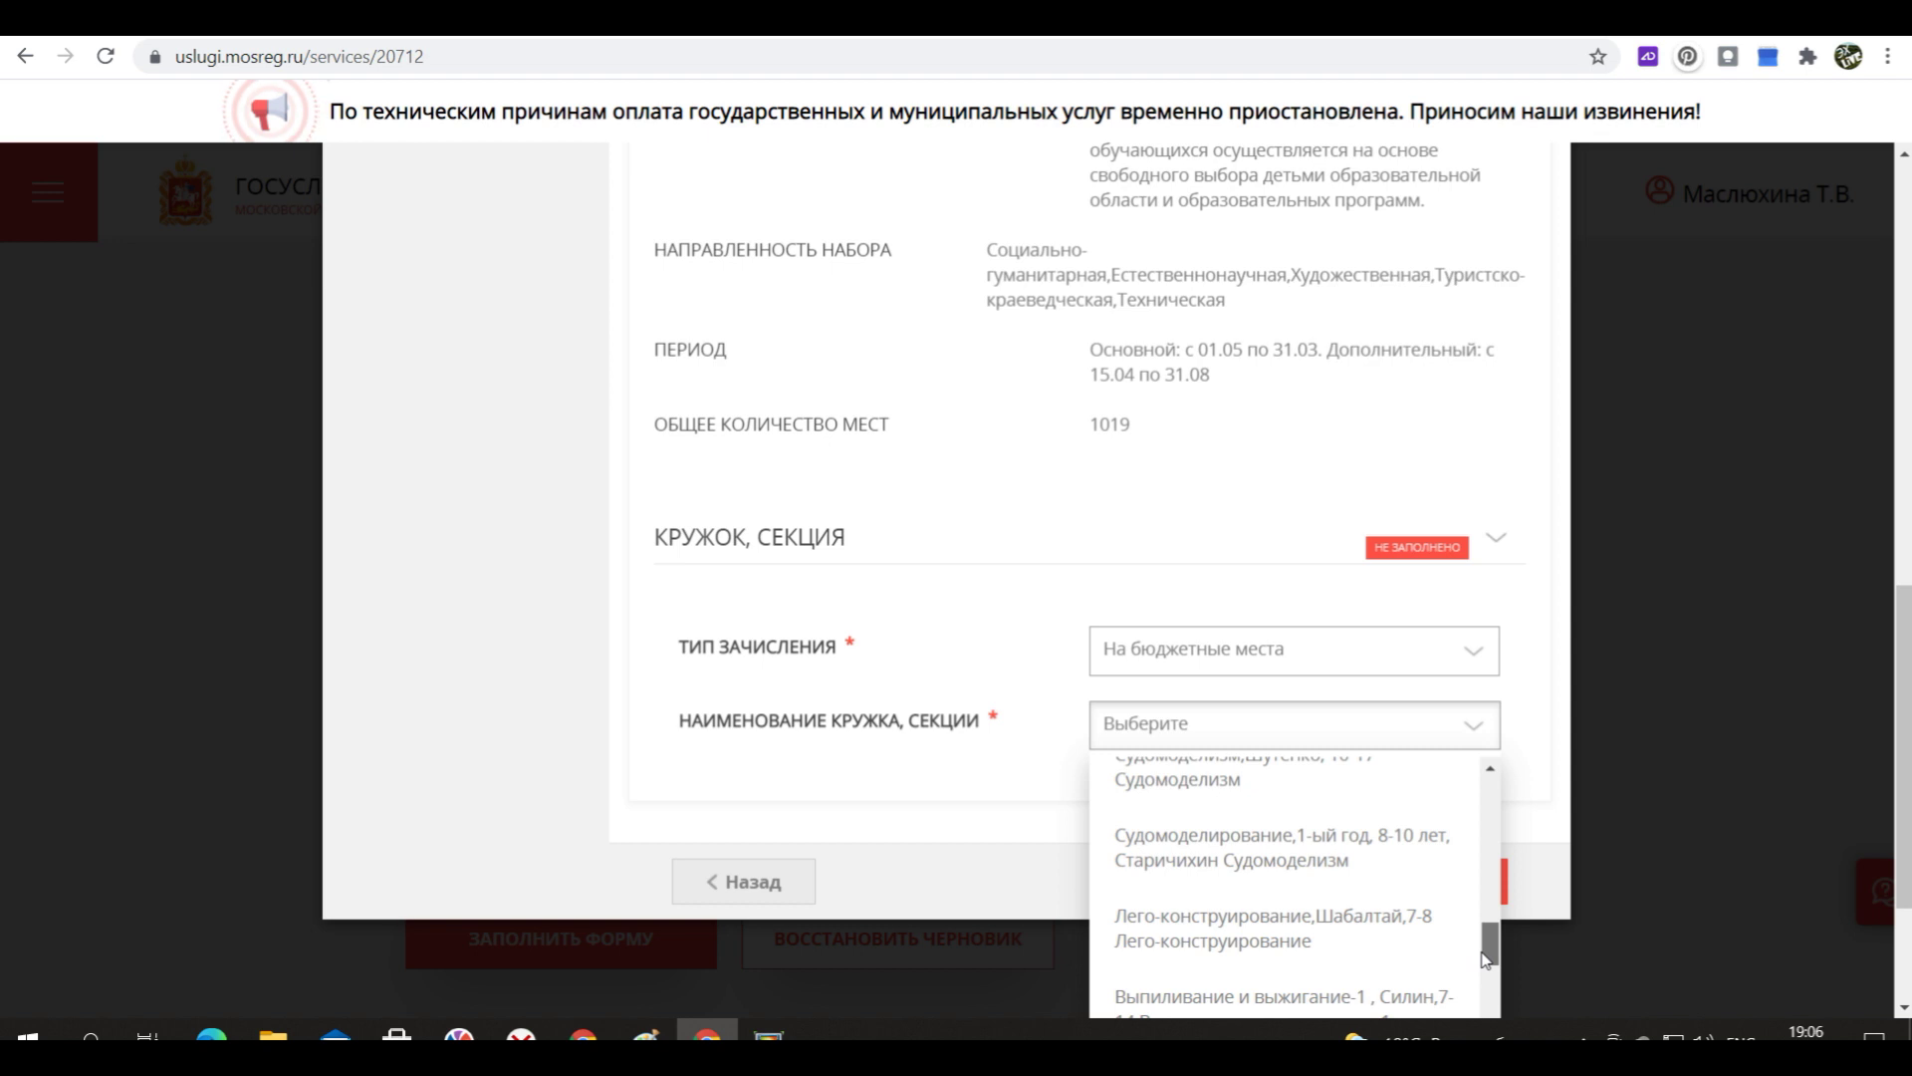
{"action": "left_click_drag", "start_coordinate": [1486, 958], "coordinate": [1478, 991]}
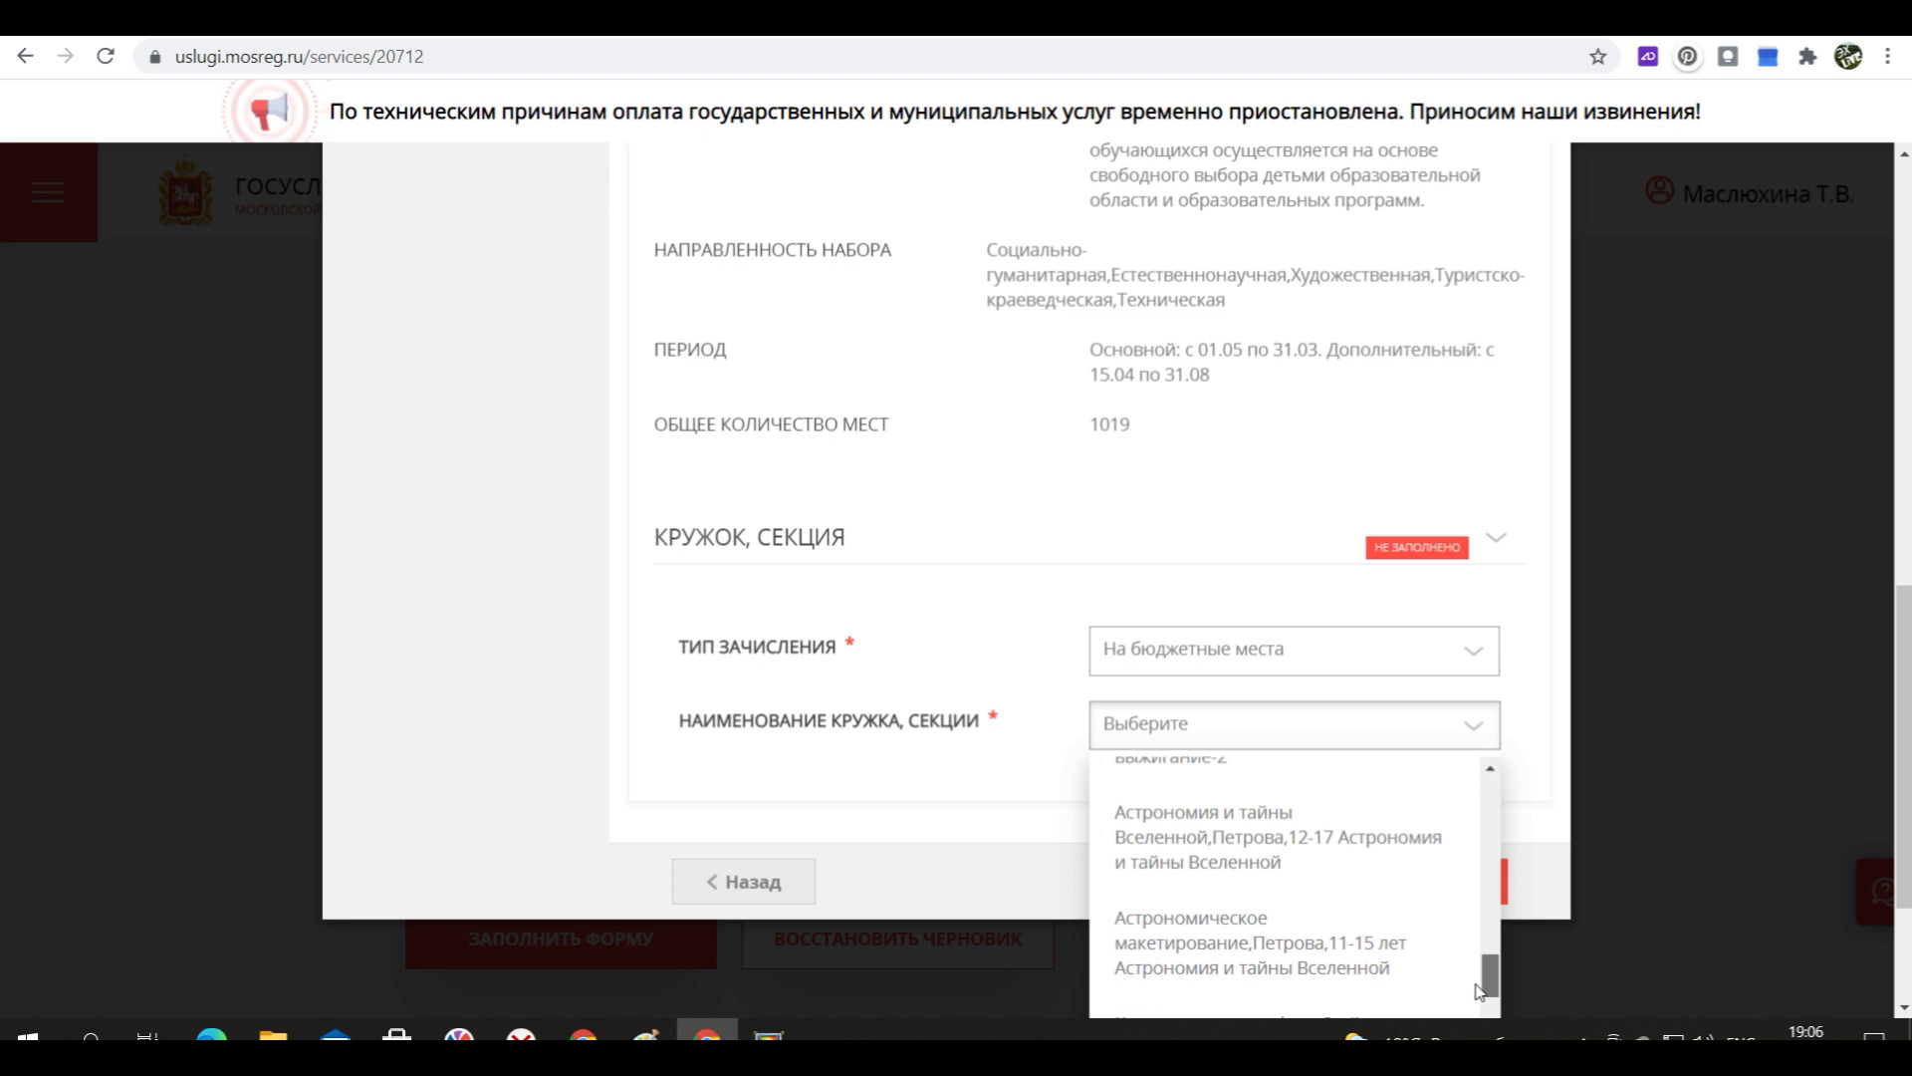
{"action": "left_click_drag", "start_coordinate": [1478, 991], "coordinate": [1484, 1002]}
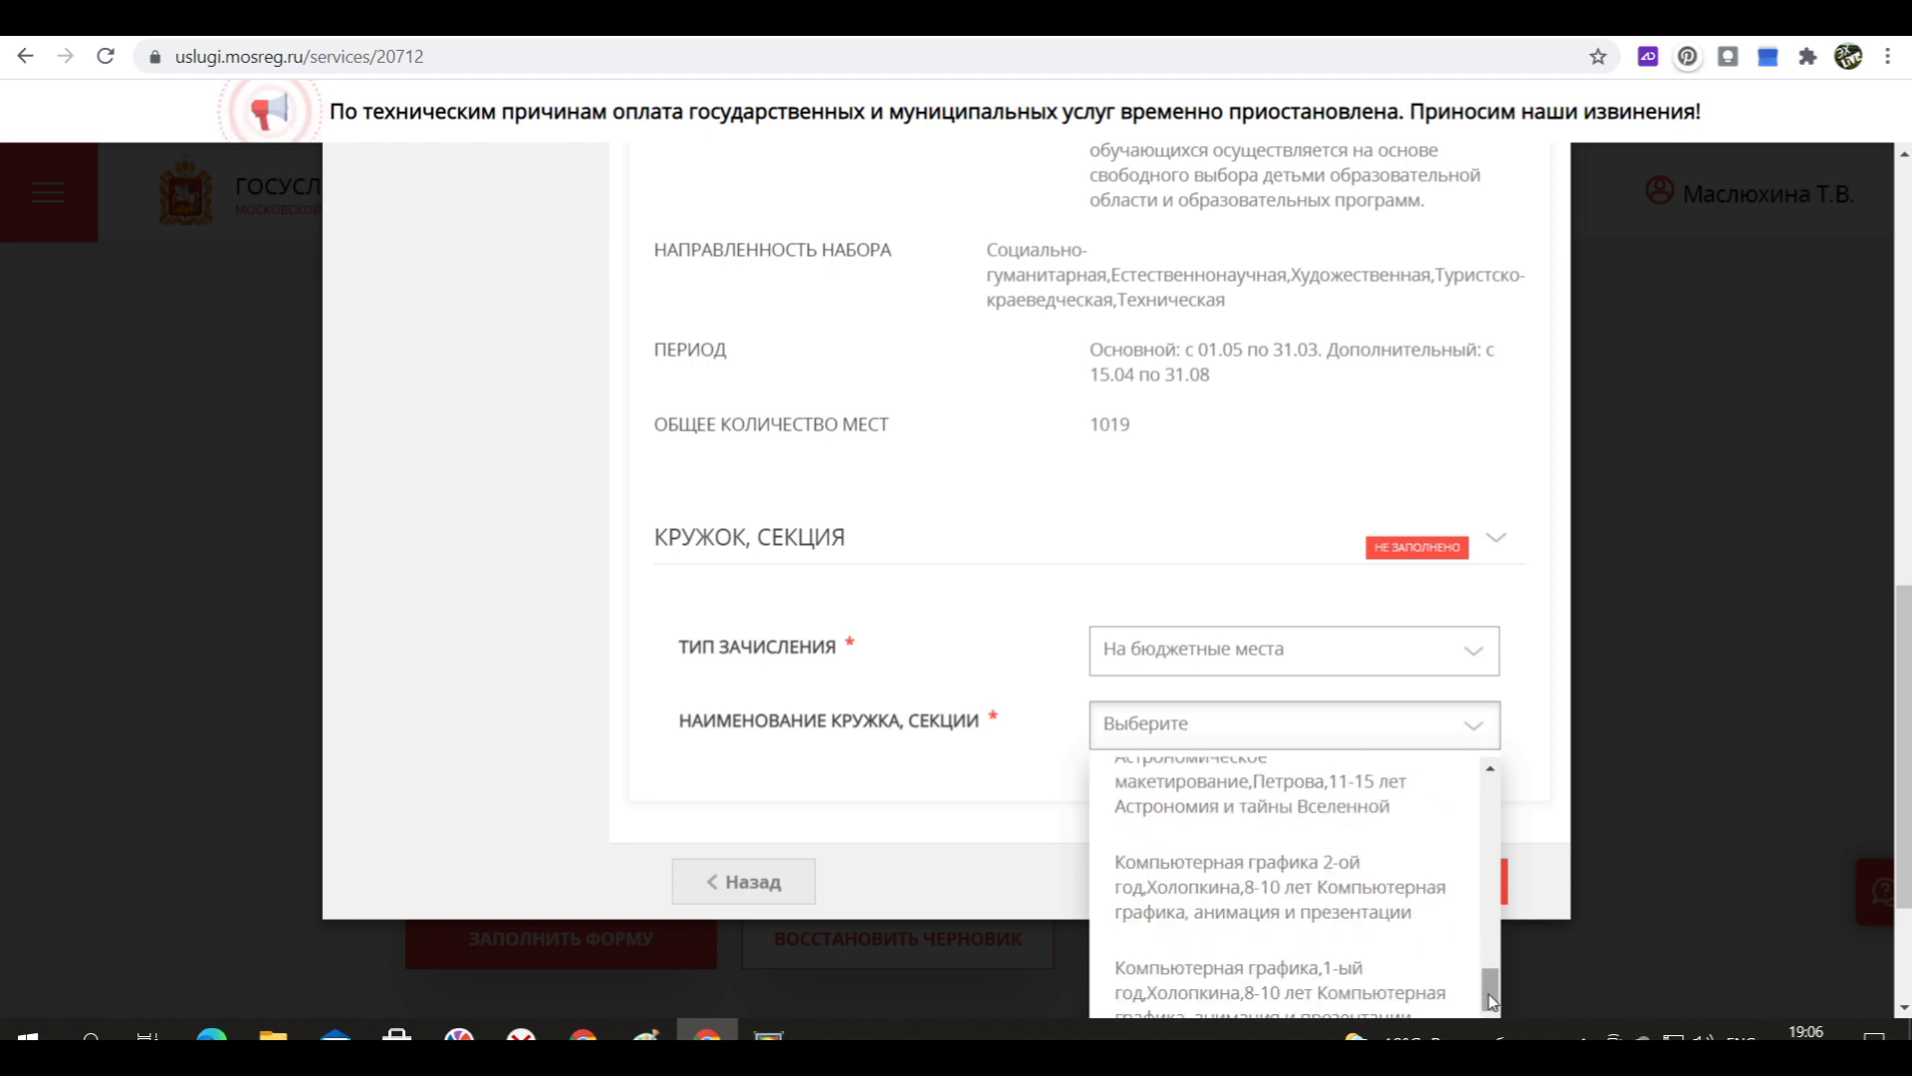
{"action": "left_click_drag", "start_coordinate": [1491, 986], "coordinate": [1489, 998]}
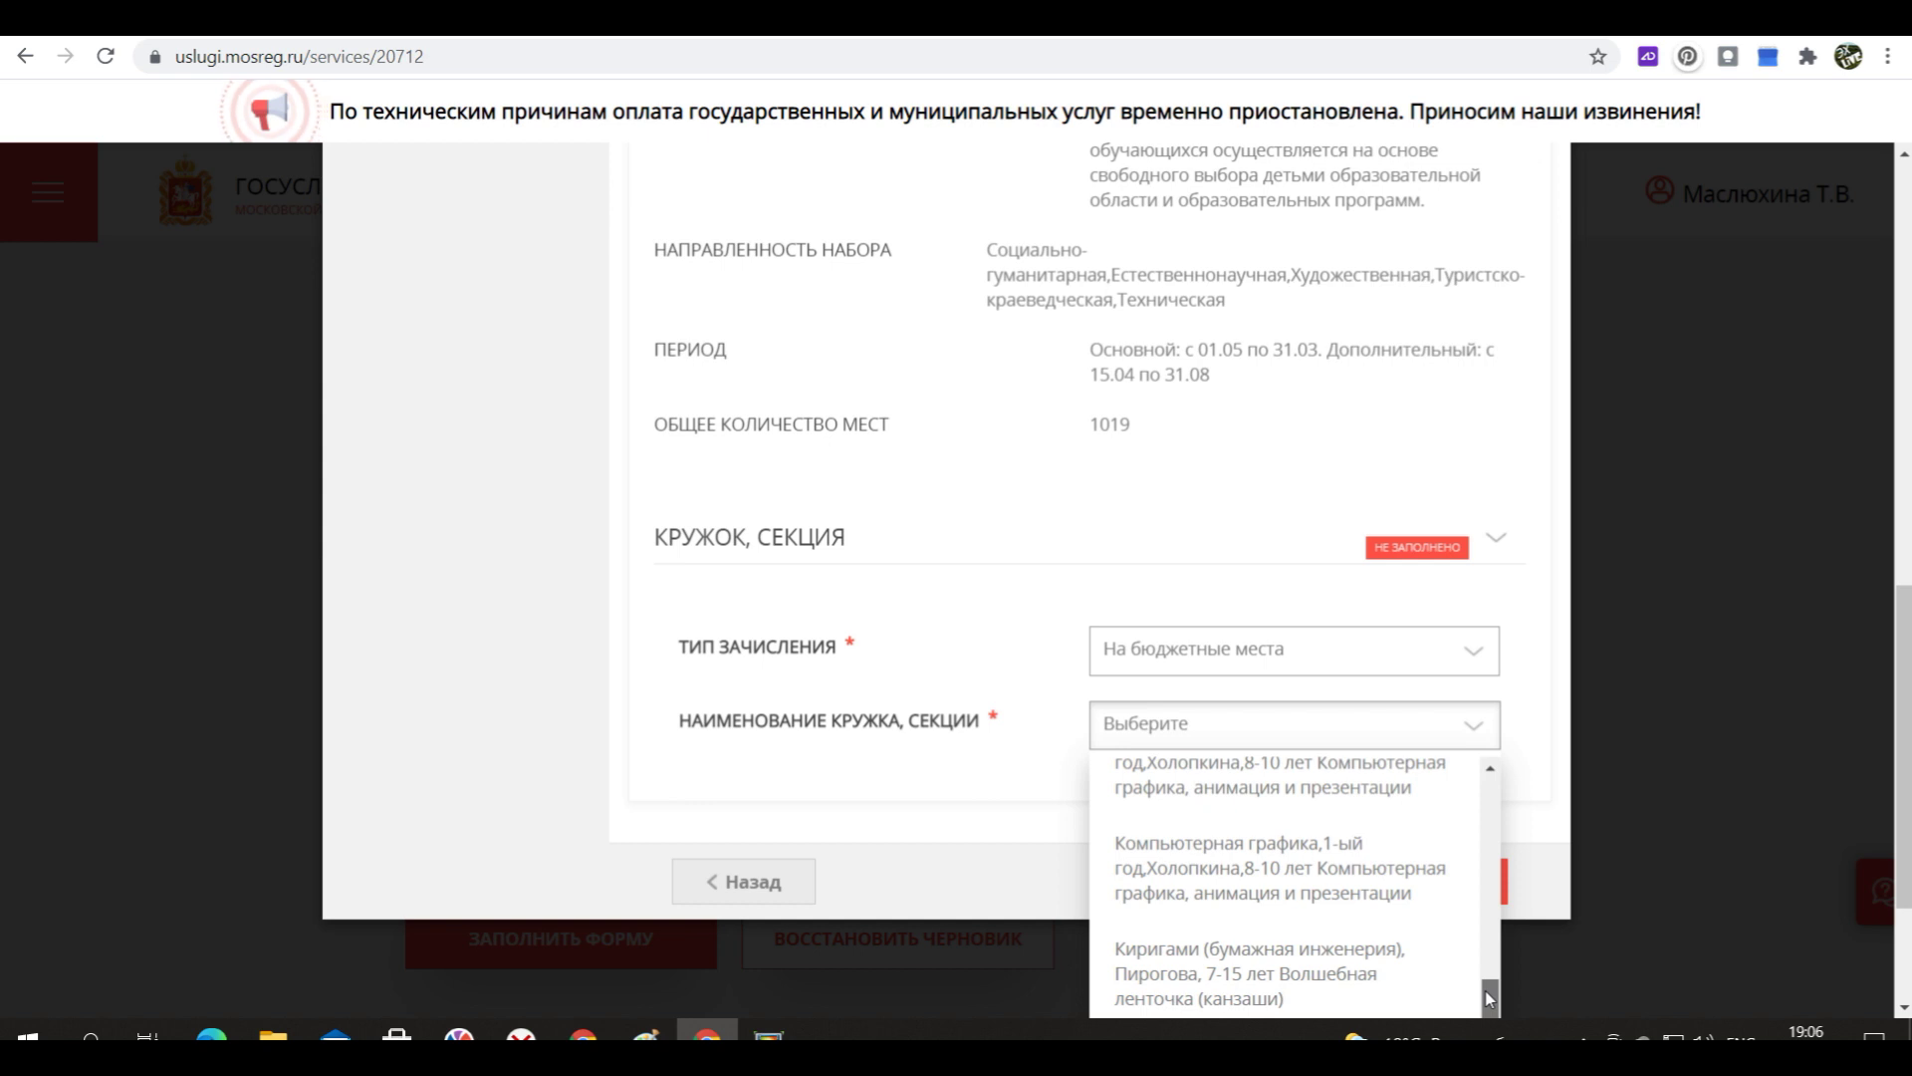
{"action": "left_click_drag", "start_coordinate": [1489, 998], "coordinate": [1489, 1016]}
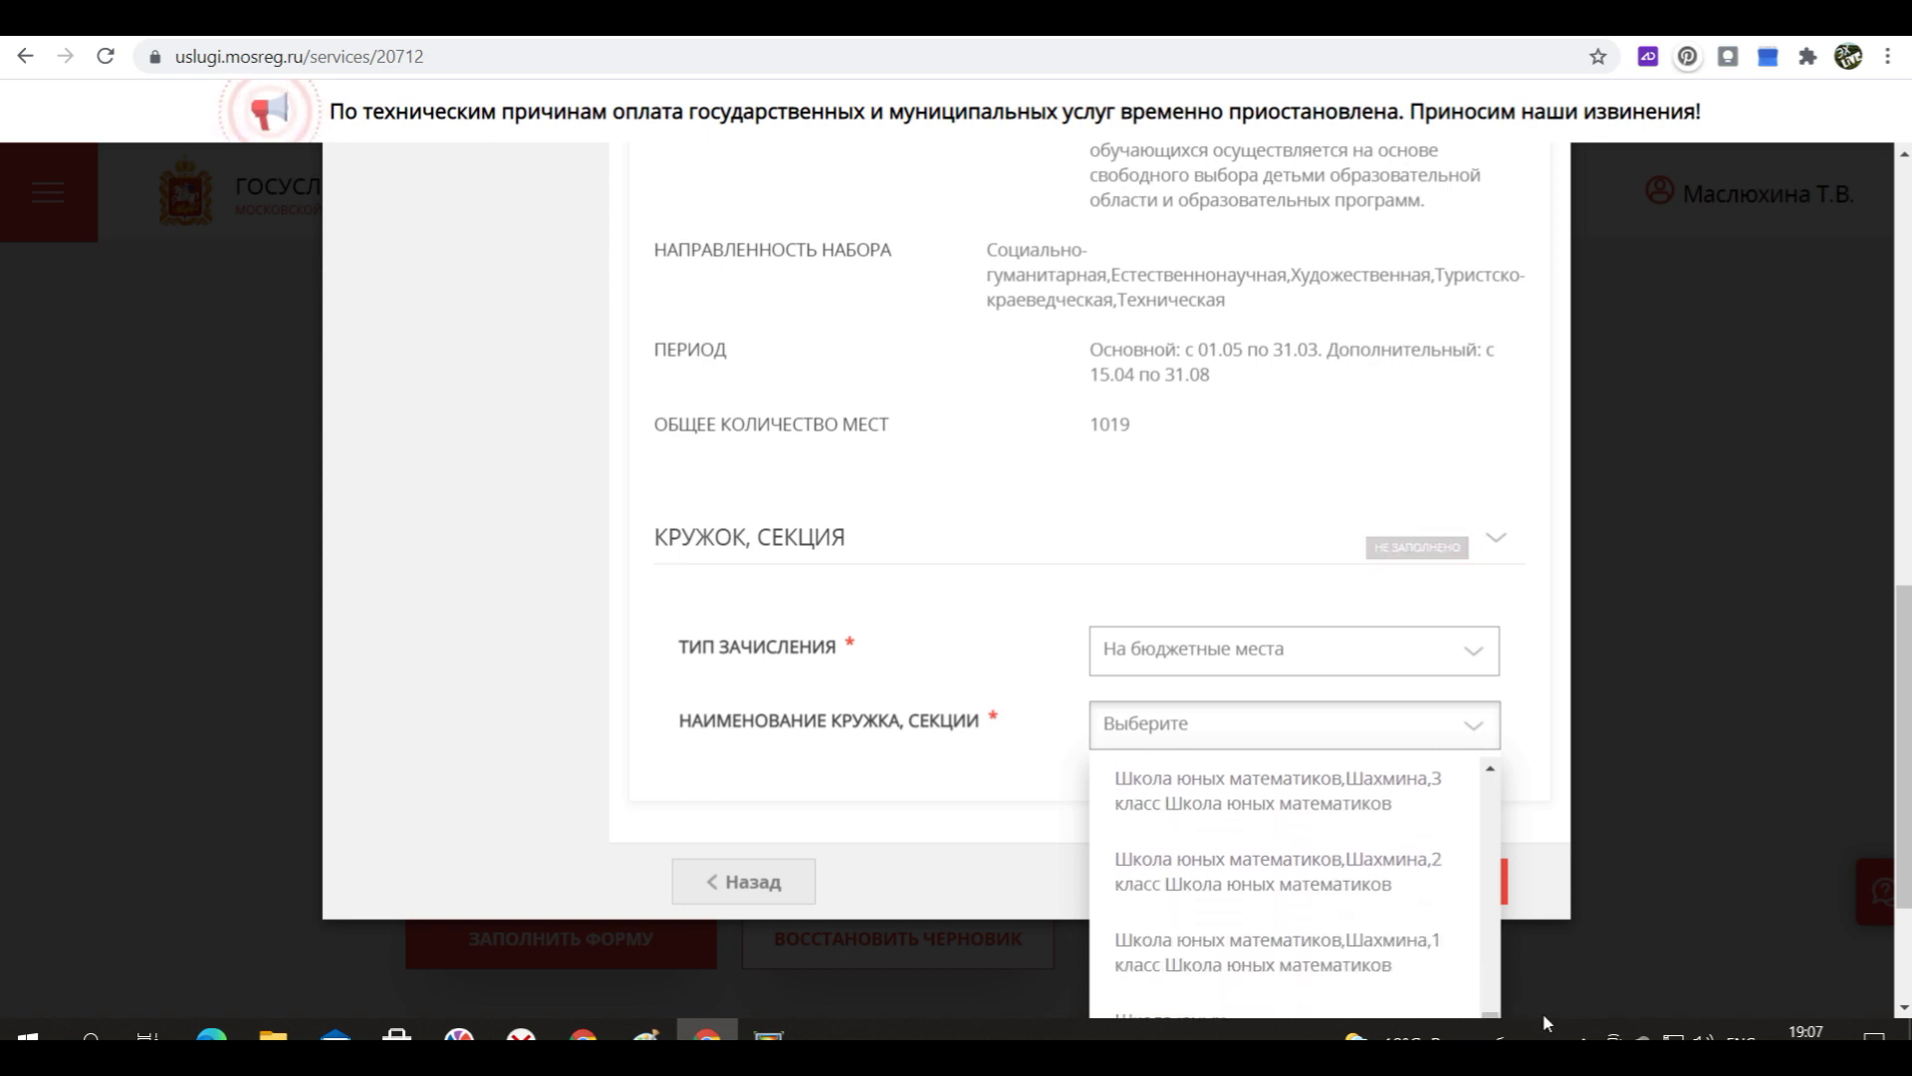
{"action": "left_click_drag", "start_coordinate": [1902, 783], "coordinate": [1902, 873]}
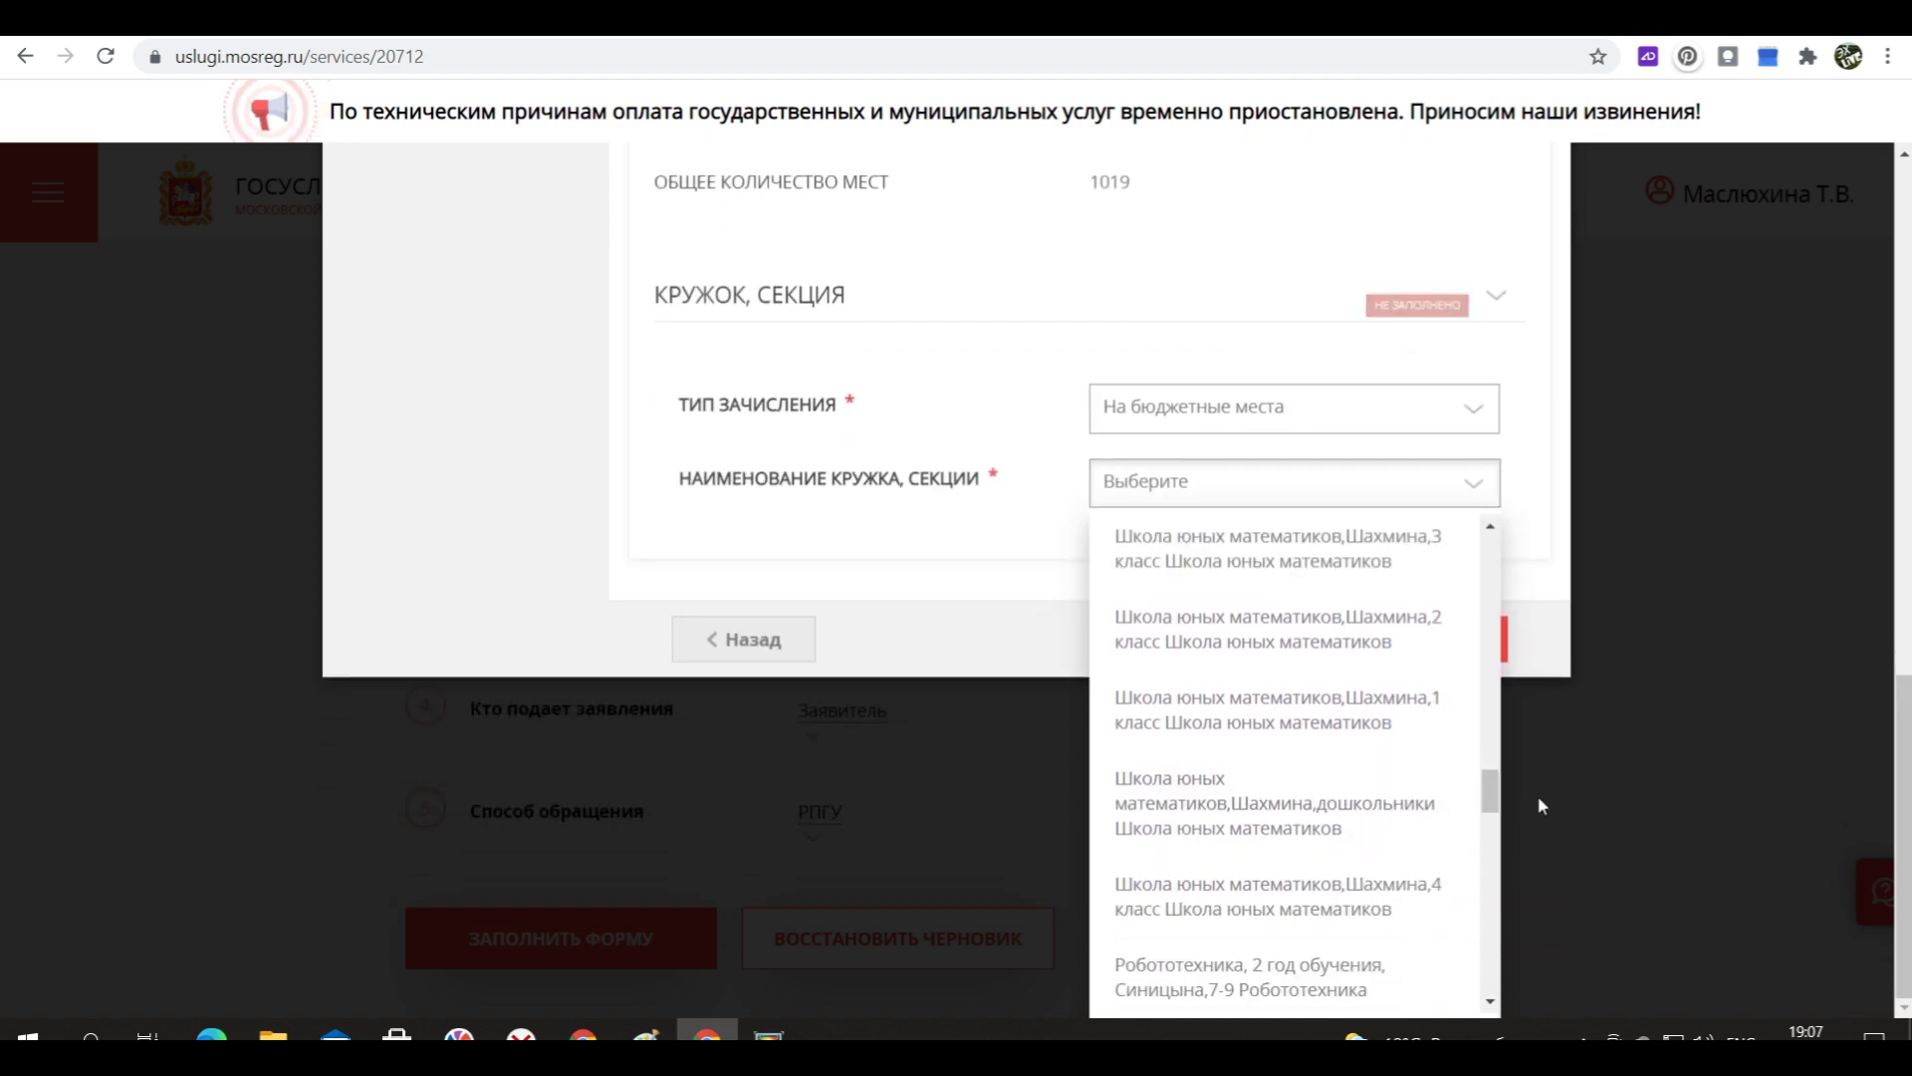
{"action": "left_click_drag", "start_coordinate": [1493, 805], "coordinate": [1494, 813]}
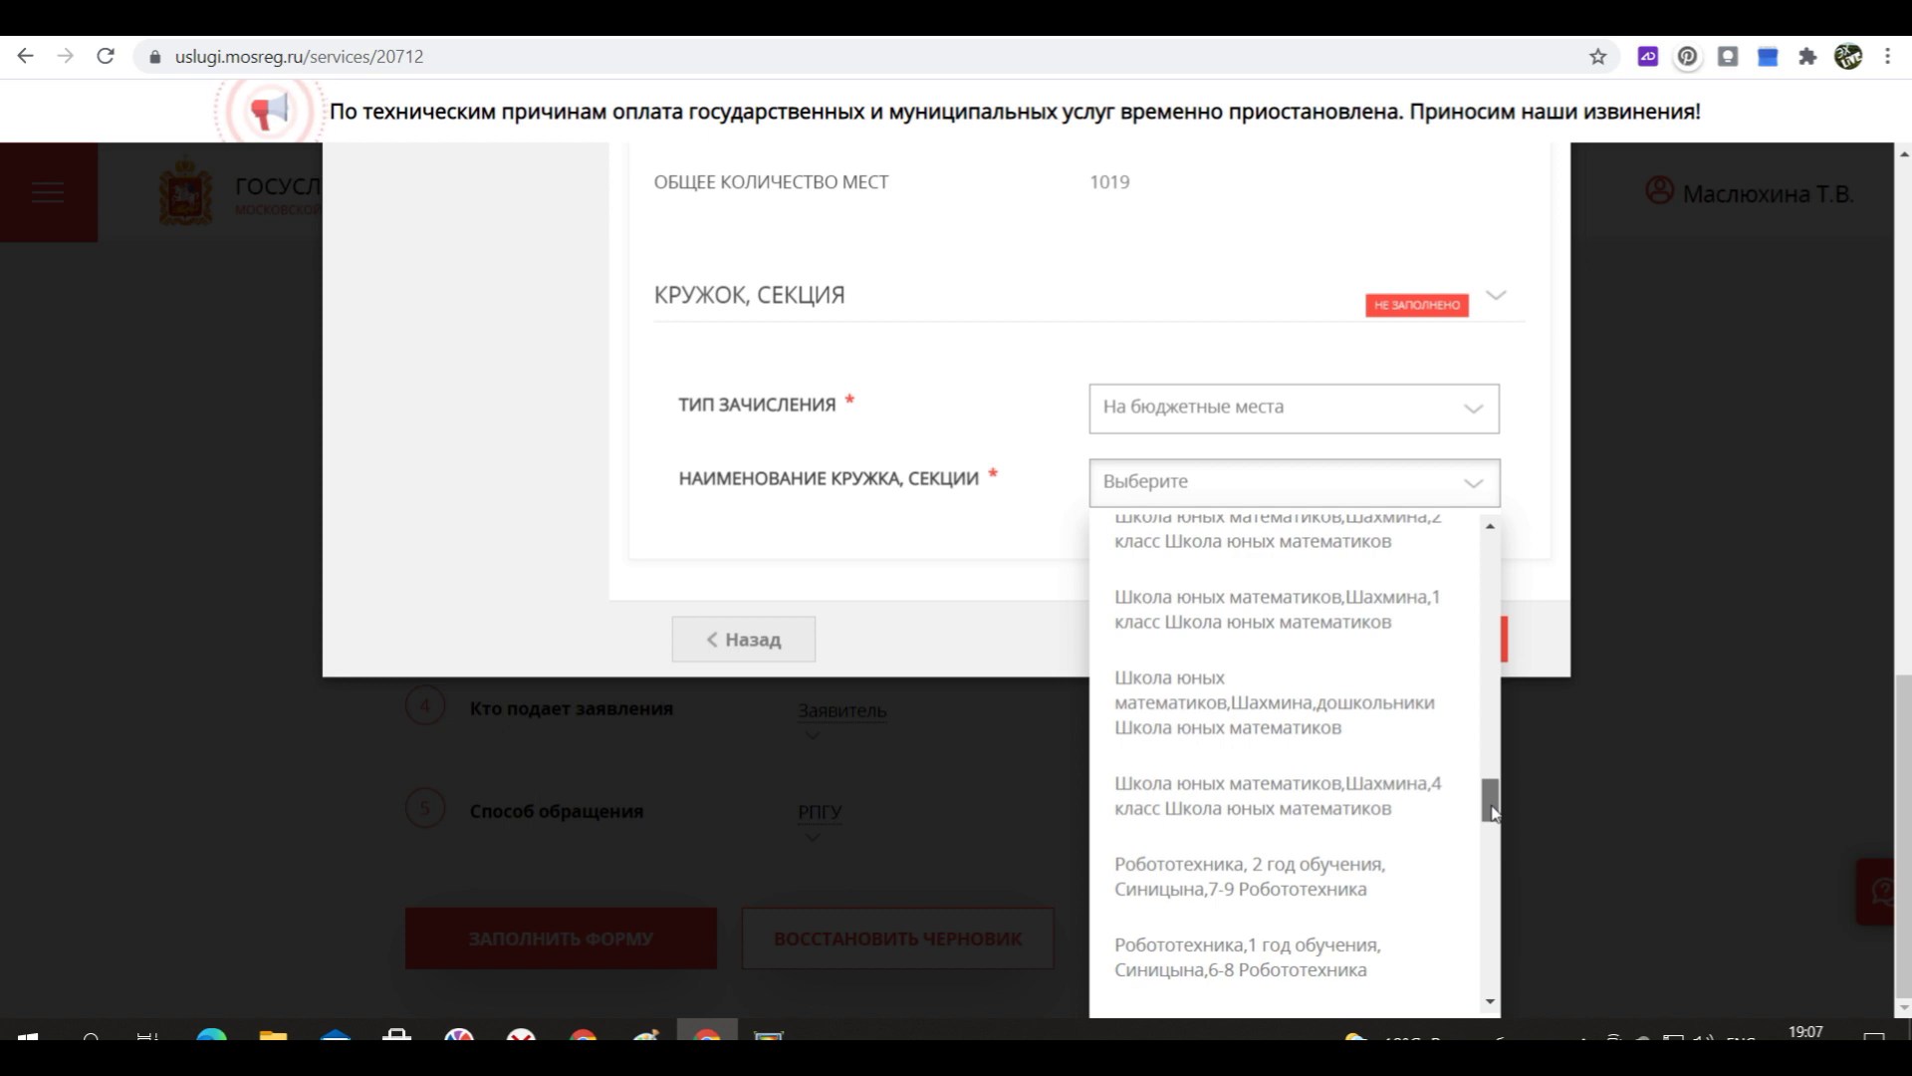
{"action": "left_click_drag", "start_coordinate": [1494, 813], "coordinate": [1476, 829]}
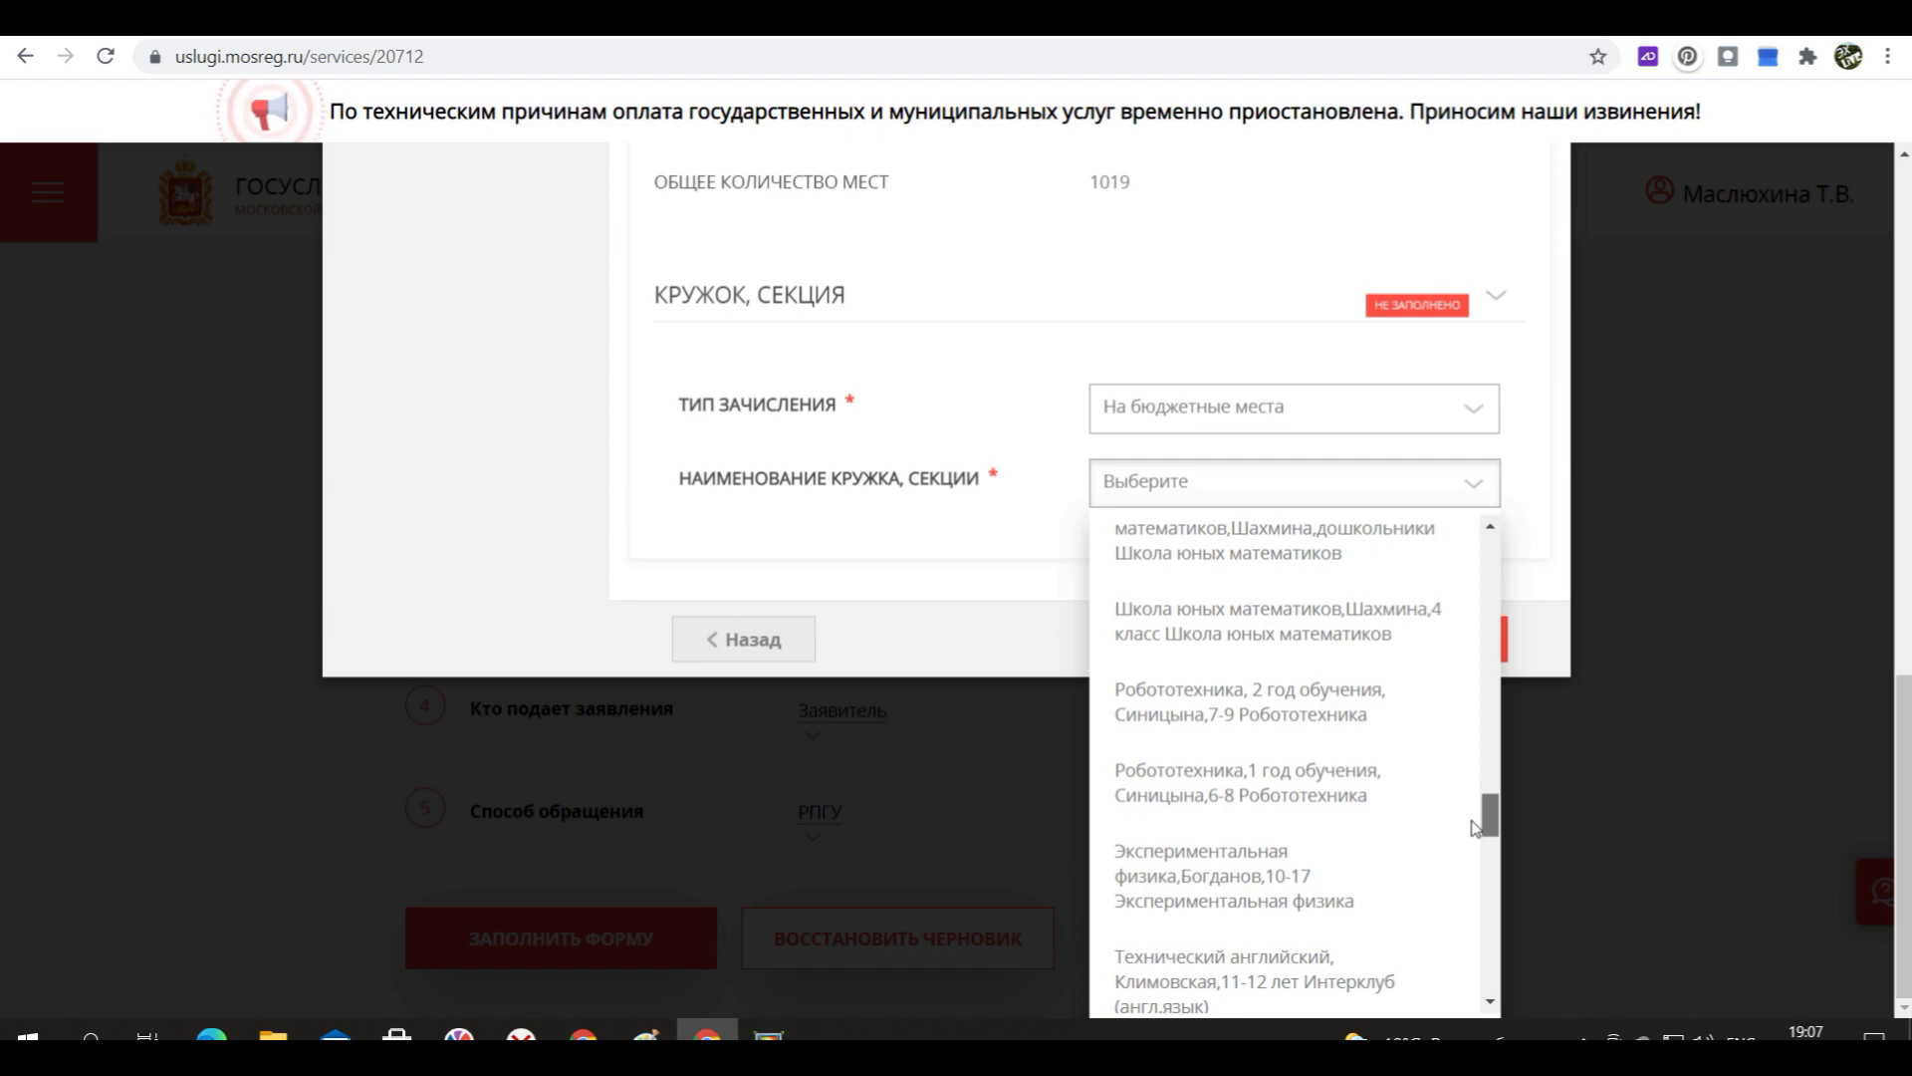
{"action": "left_click_drag", "start_coordinate": [1476, 828], "coordinate": [1464, 864]}
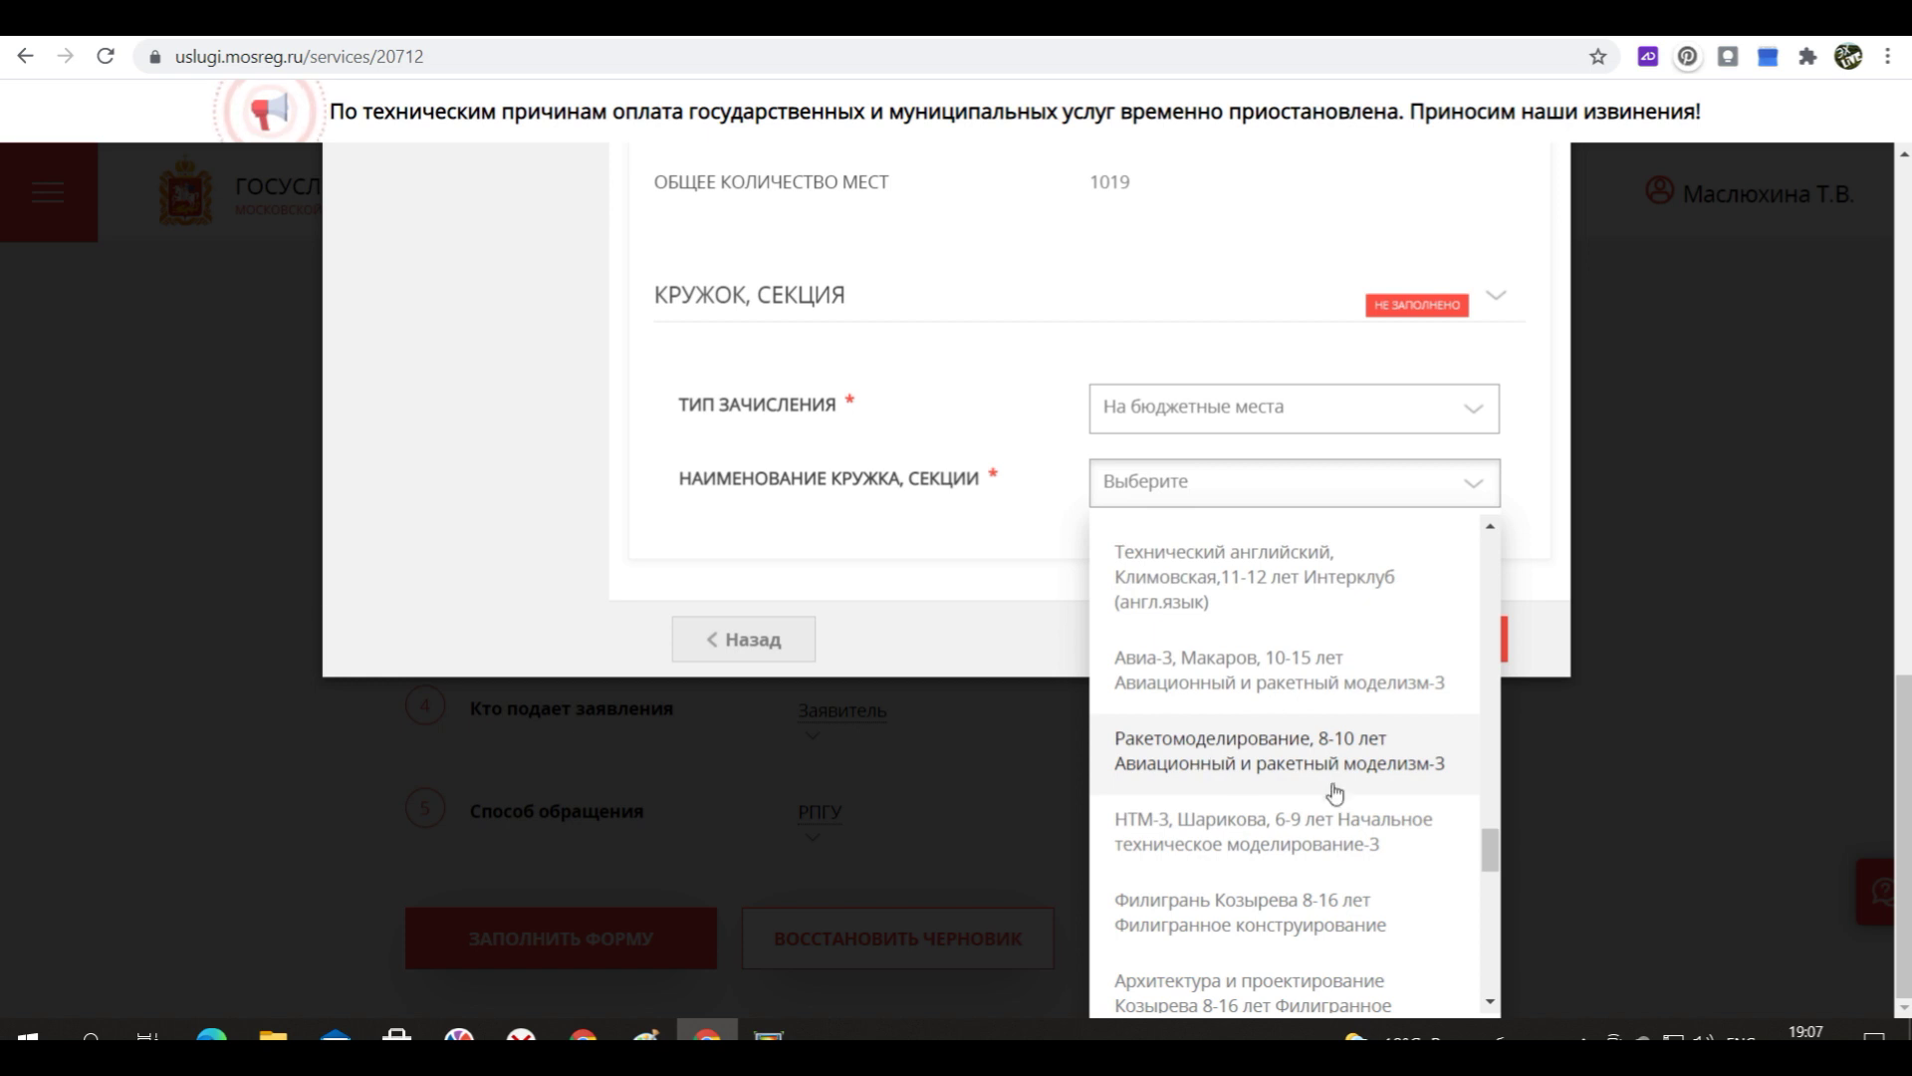
{"action": "left_click_drag", "start_coordinate": [1497, 858], "coordinate": [1490, 895]}
{"action": "mouse_move", "coordinate": [1490, 894]}
{"action": "left_mouse_down"}
{"action": "mouse_move", "coordinate": [1506, 926]}
{"action": "mouse_move", "coordinate": [1490, 923]}
{"action": "left_mouse_up"}
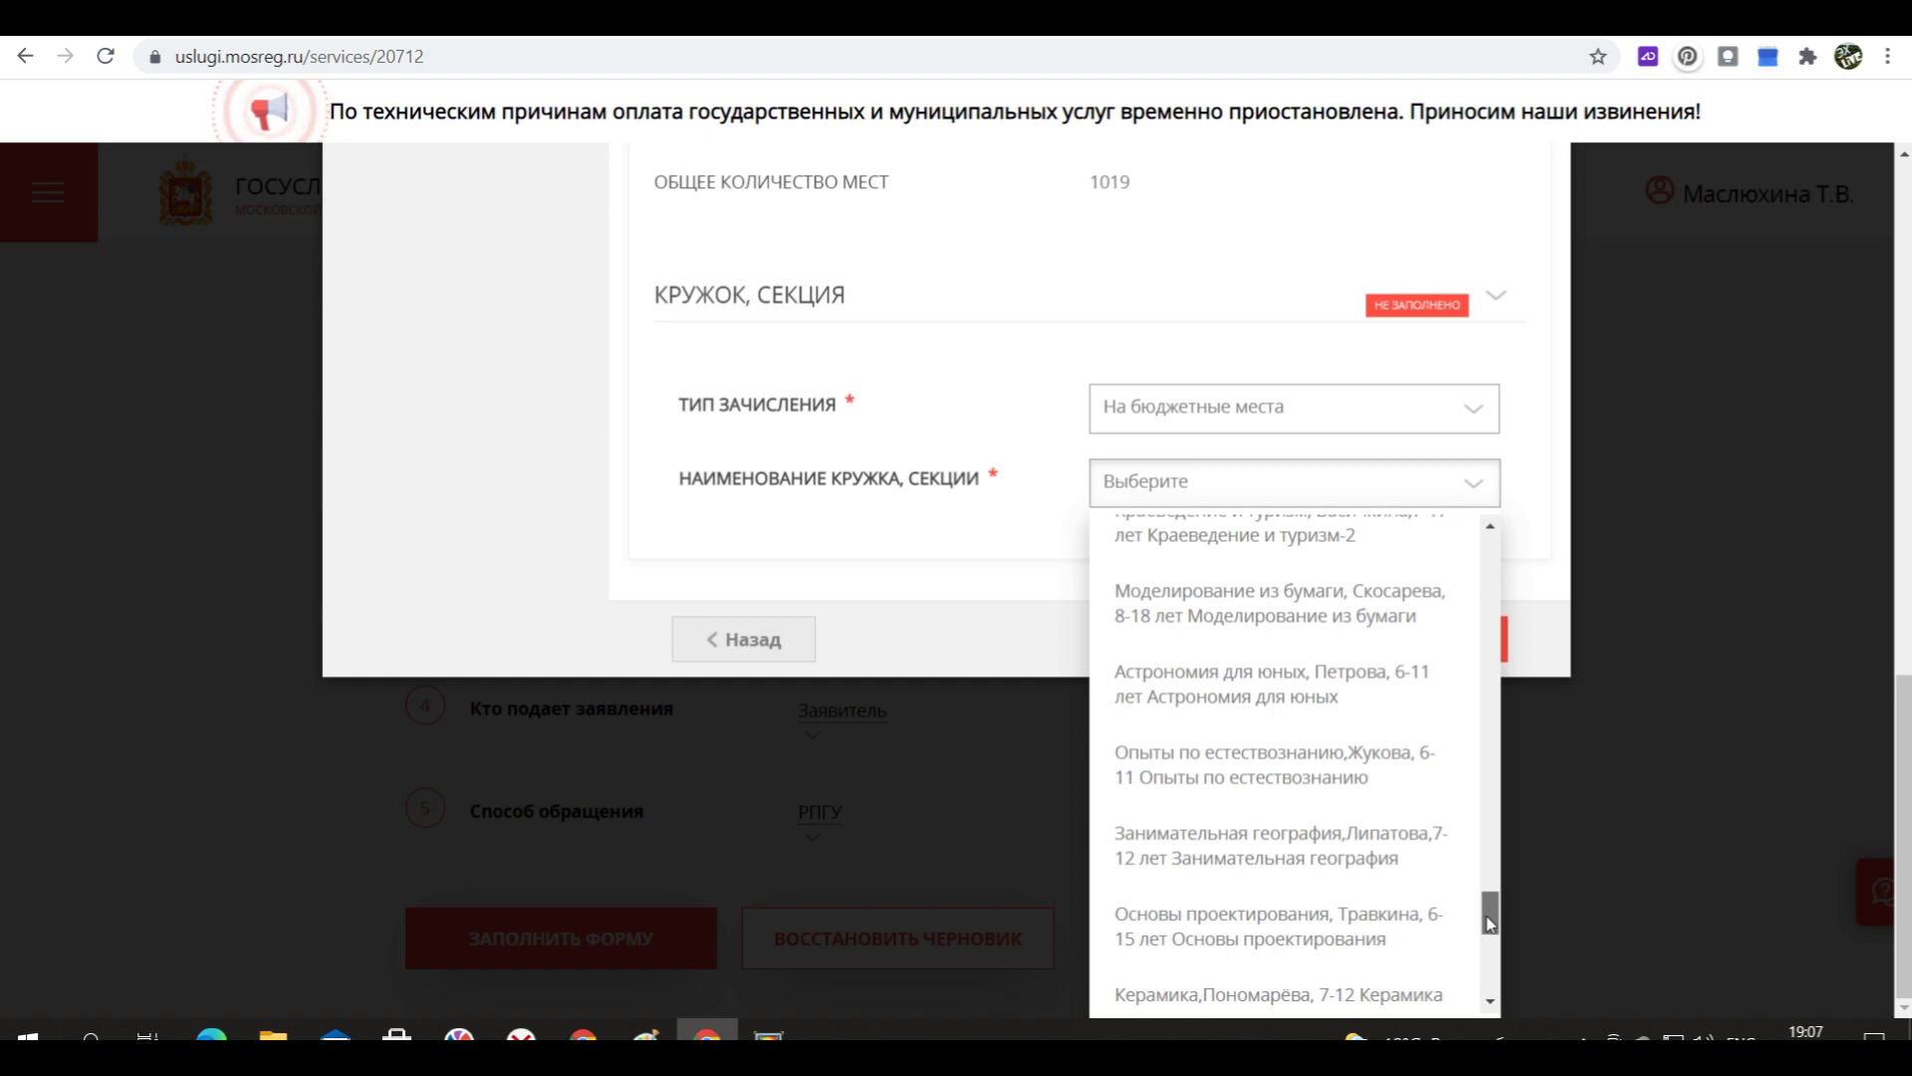
{"action": "left_click_drag", "start_coordinate": [1490, 923], "coordinate": [1472, 998]}
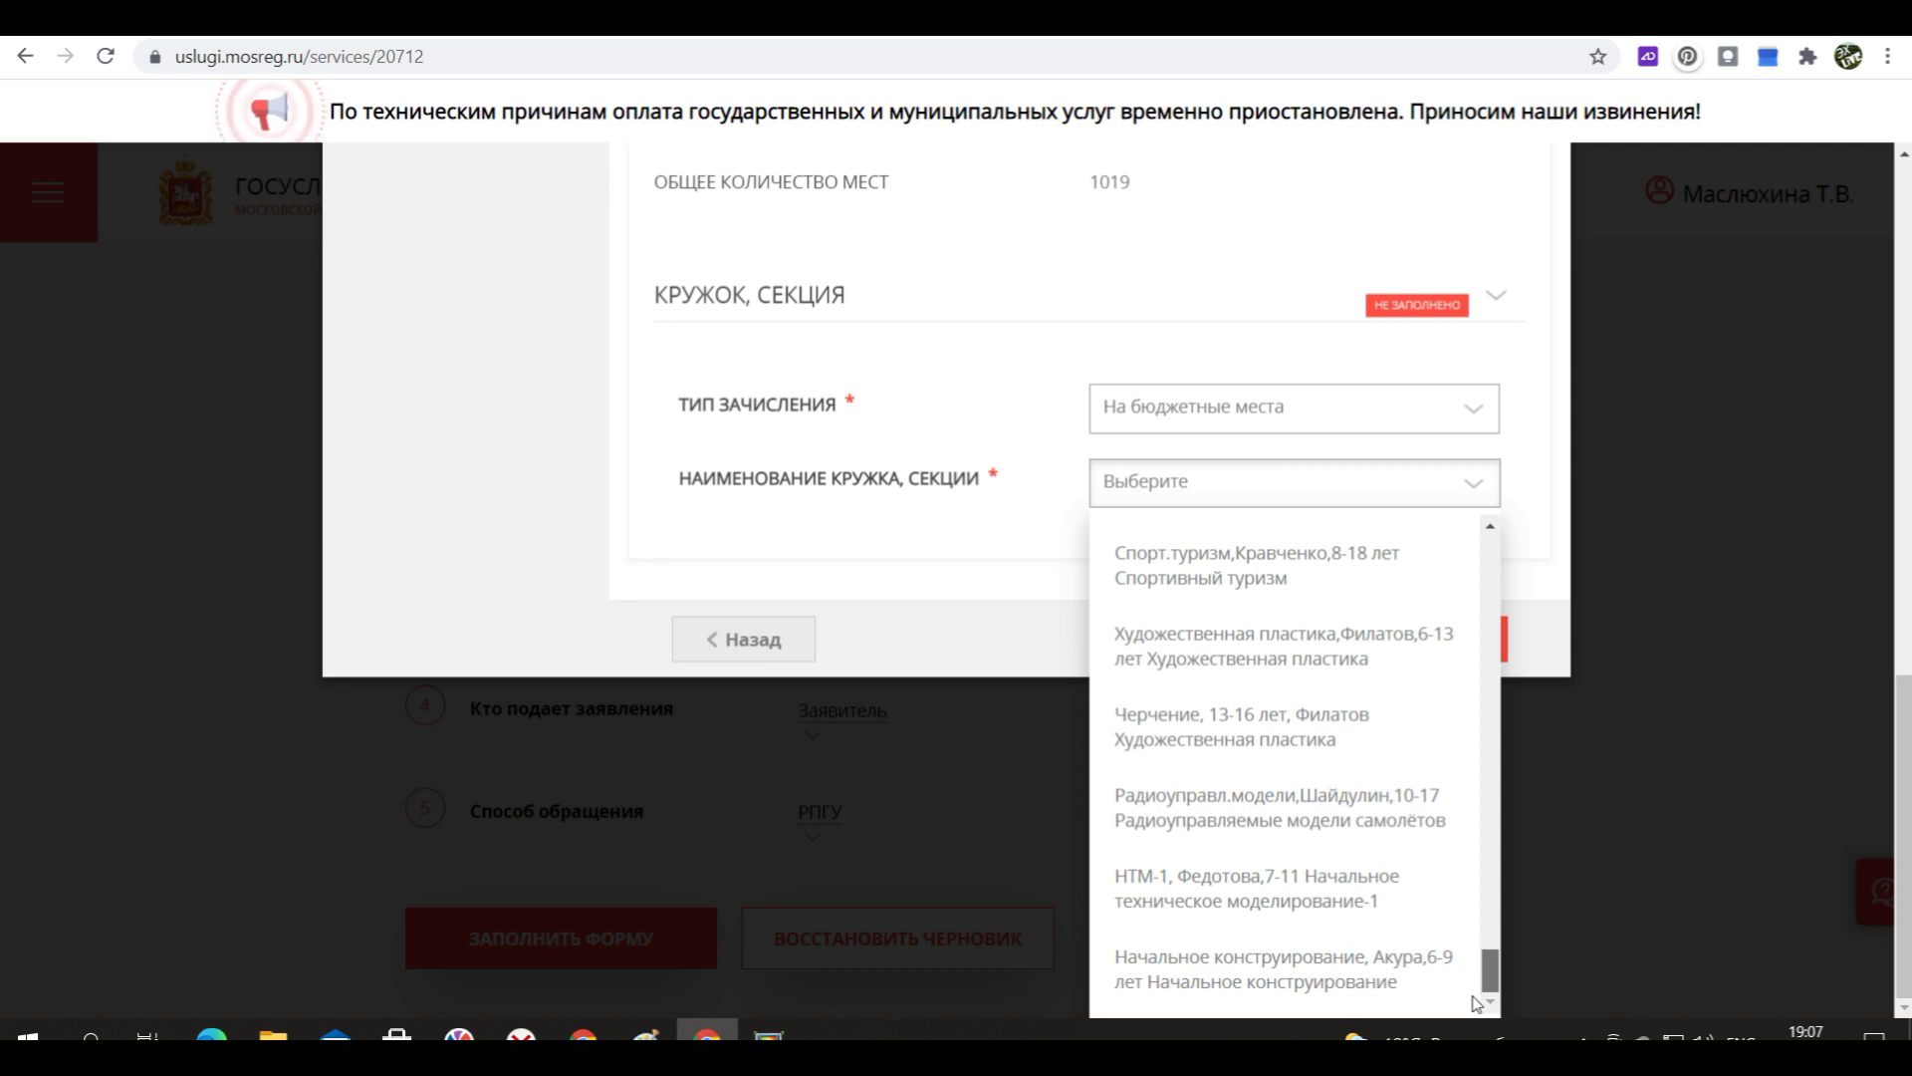
{"action": "scroll", "coordinate": [1476, 986], "scroll_direction": "up", "scroll_amount": 3}
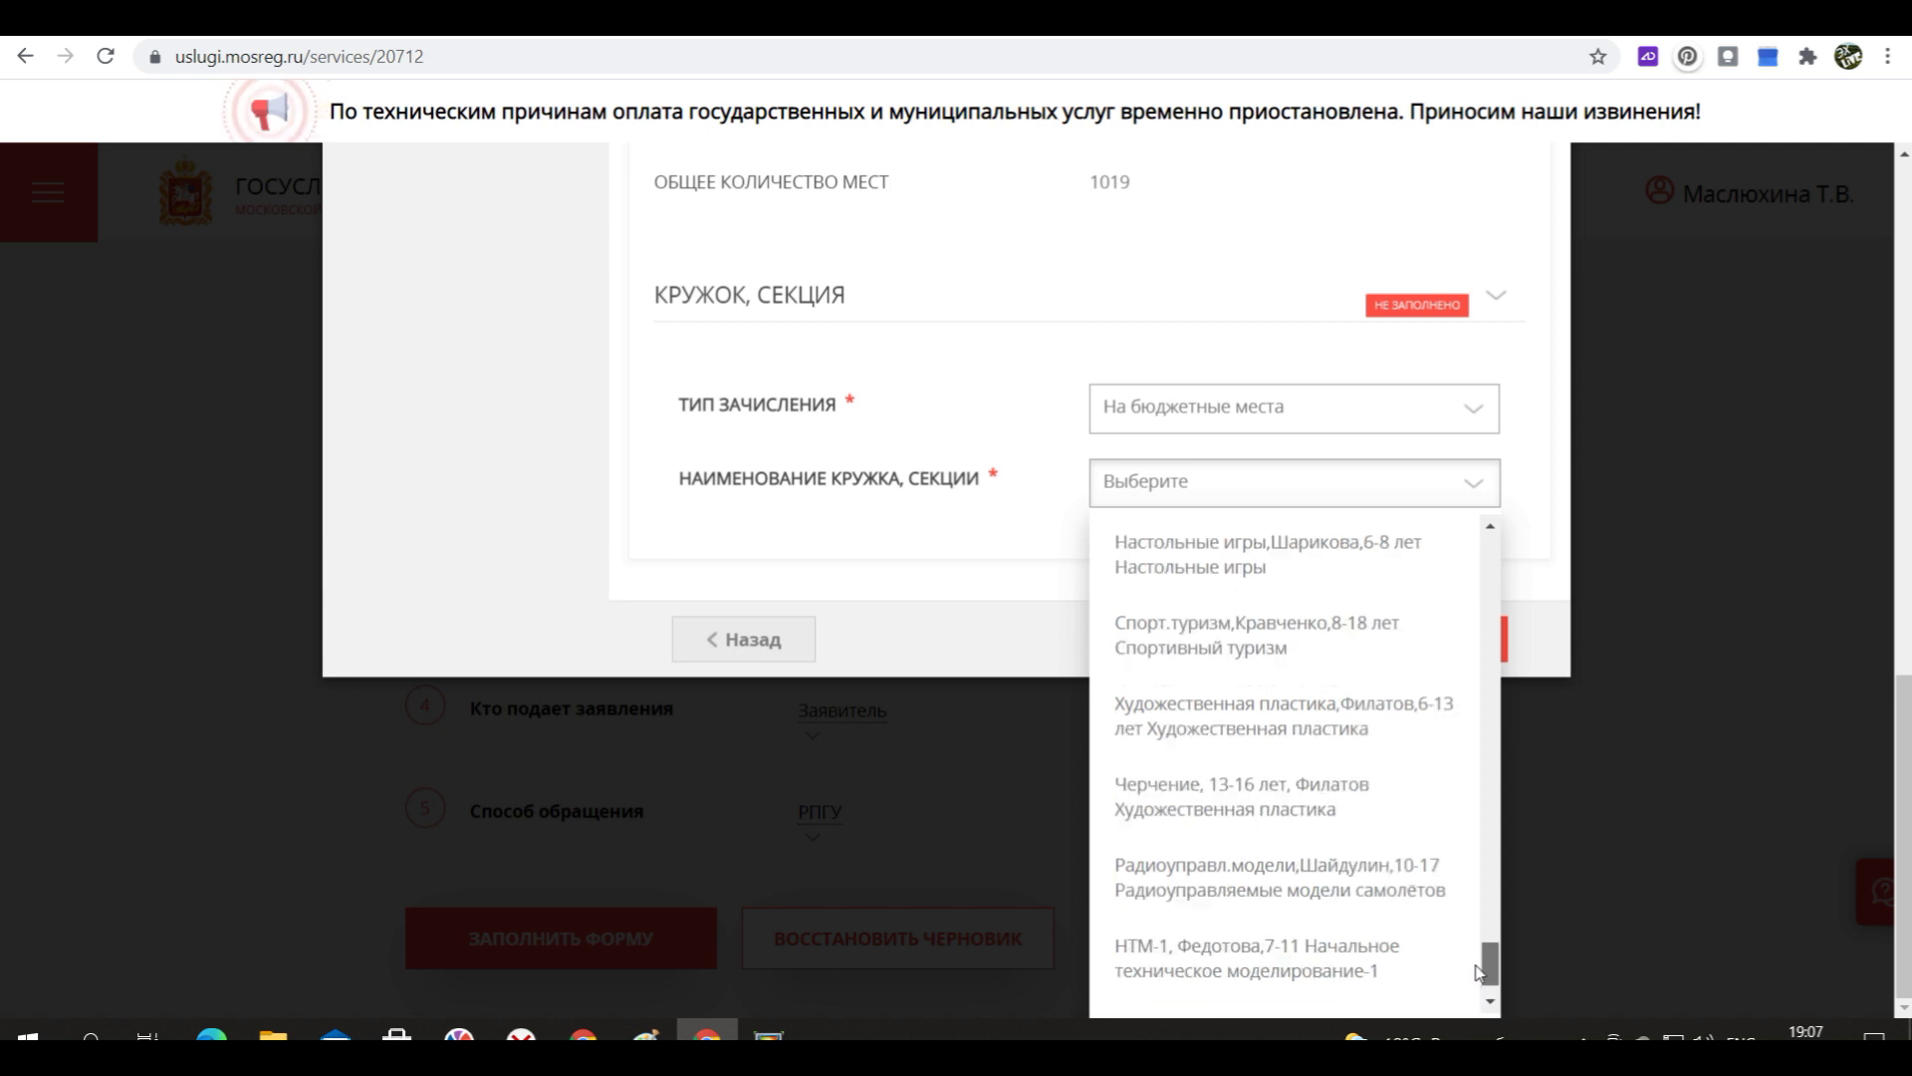
Choose the group «Ракетомоделирование, 8-10 лет» of «Авиационный и ракетный моделизм-3» as the club and review the completed section.
{"action": "left_click_drag", "start_coordinate": [1484, 956], "coordinate": [1486, 864]}
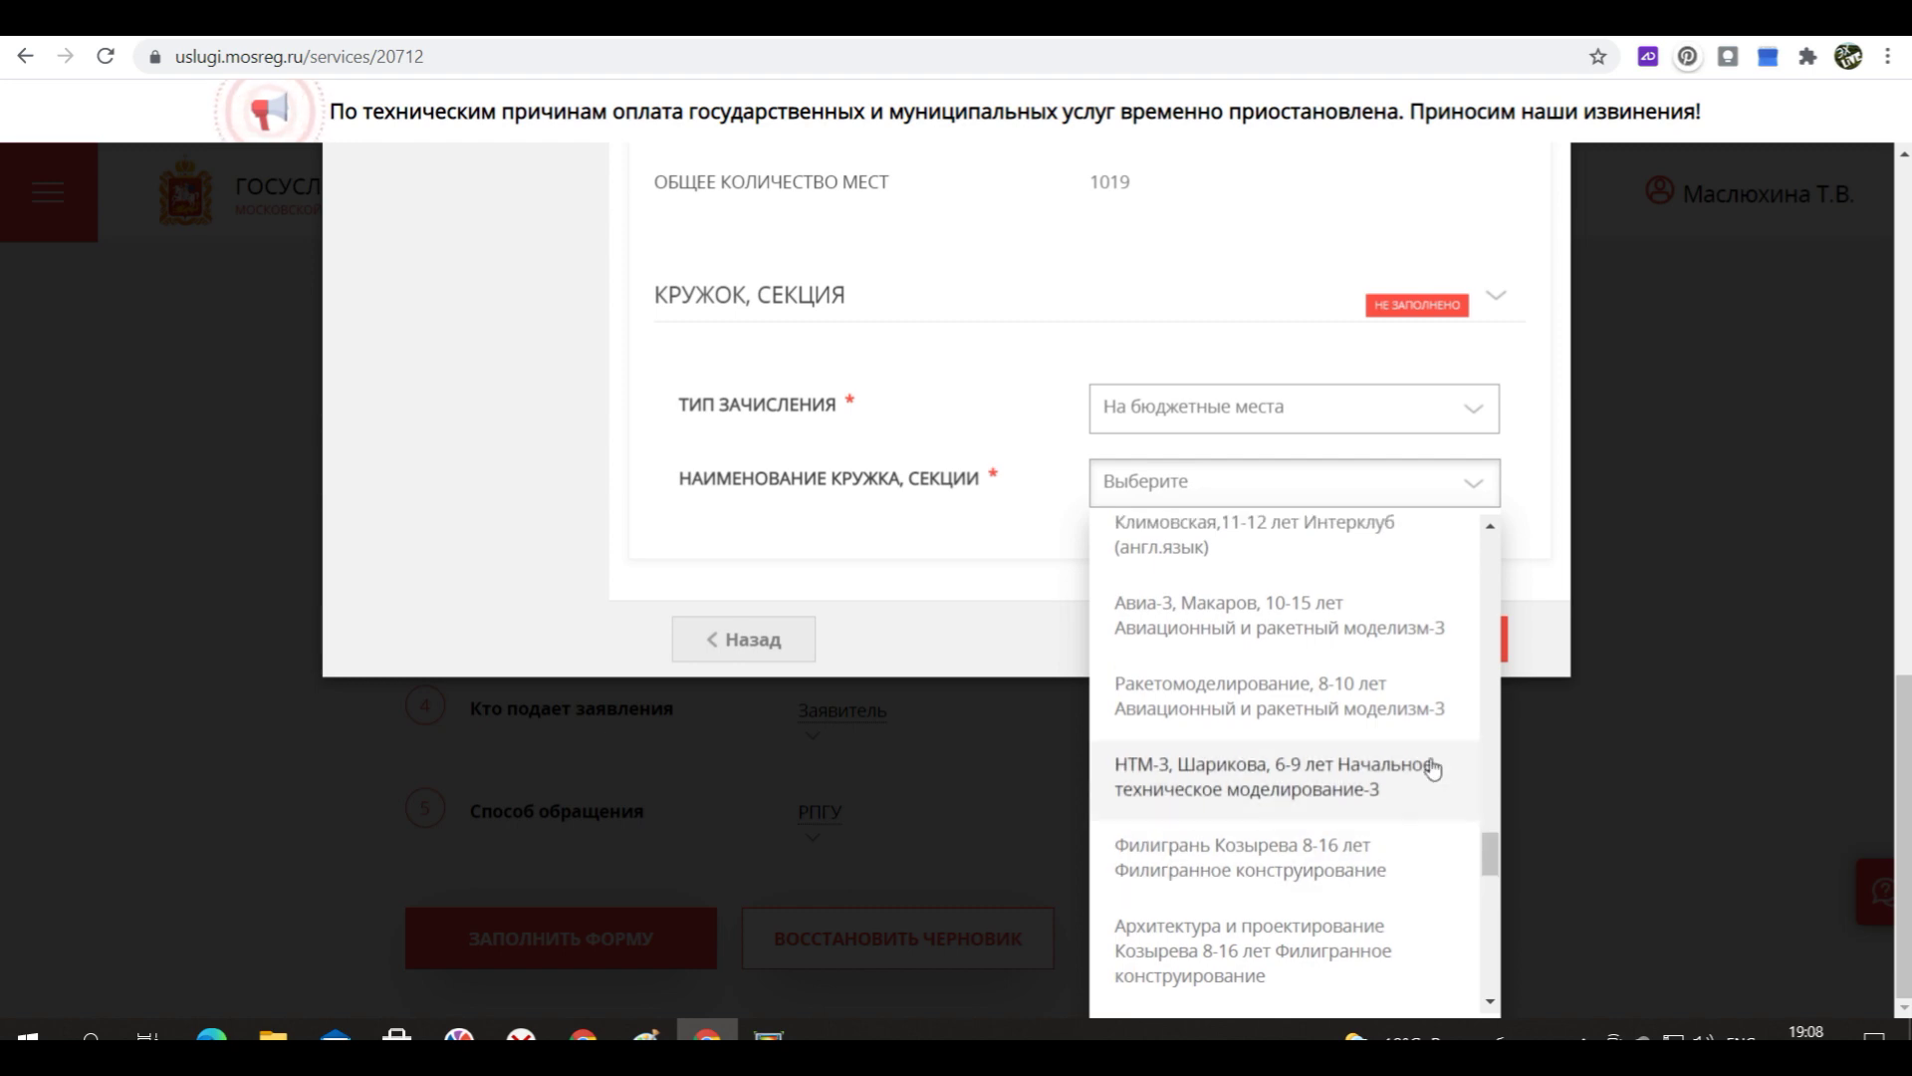
{"action": "left_click", "coordinate": [1270, 722]}
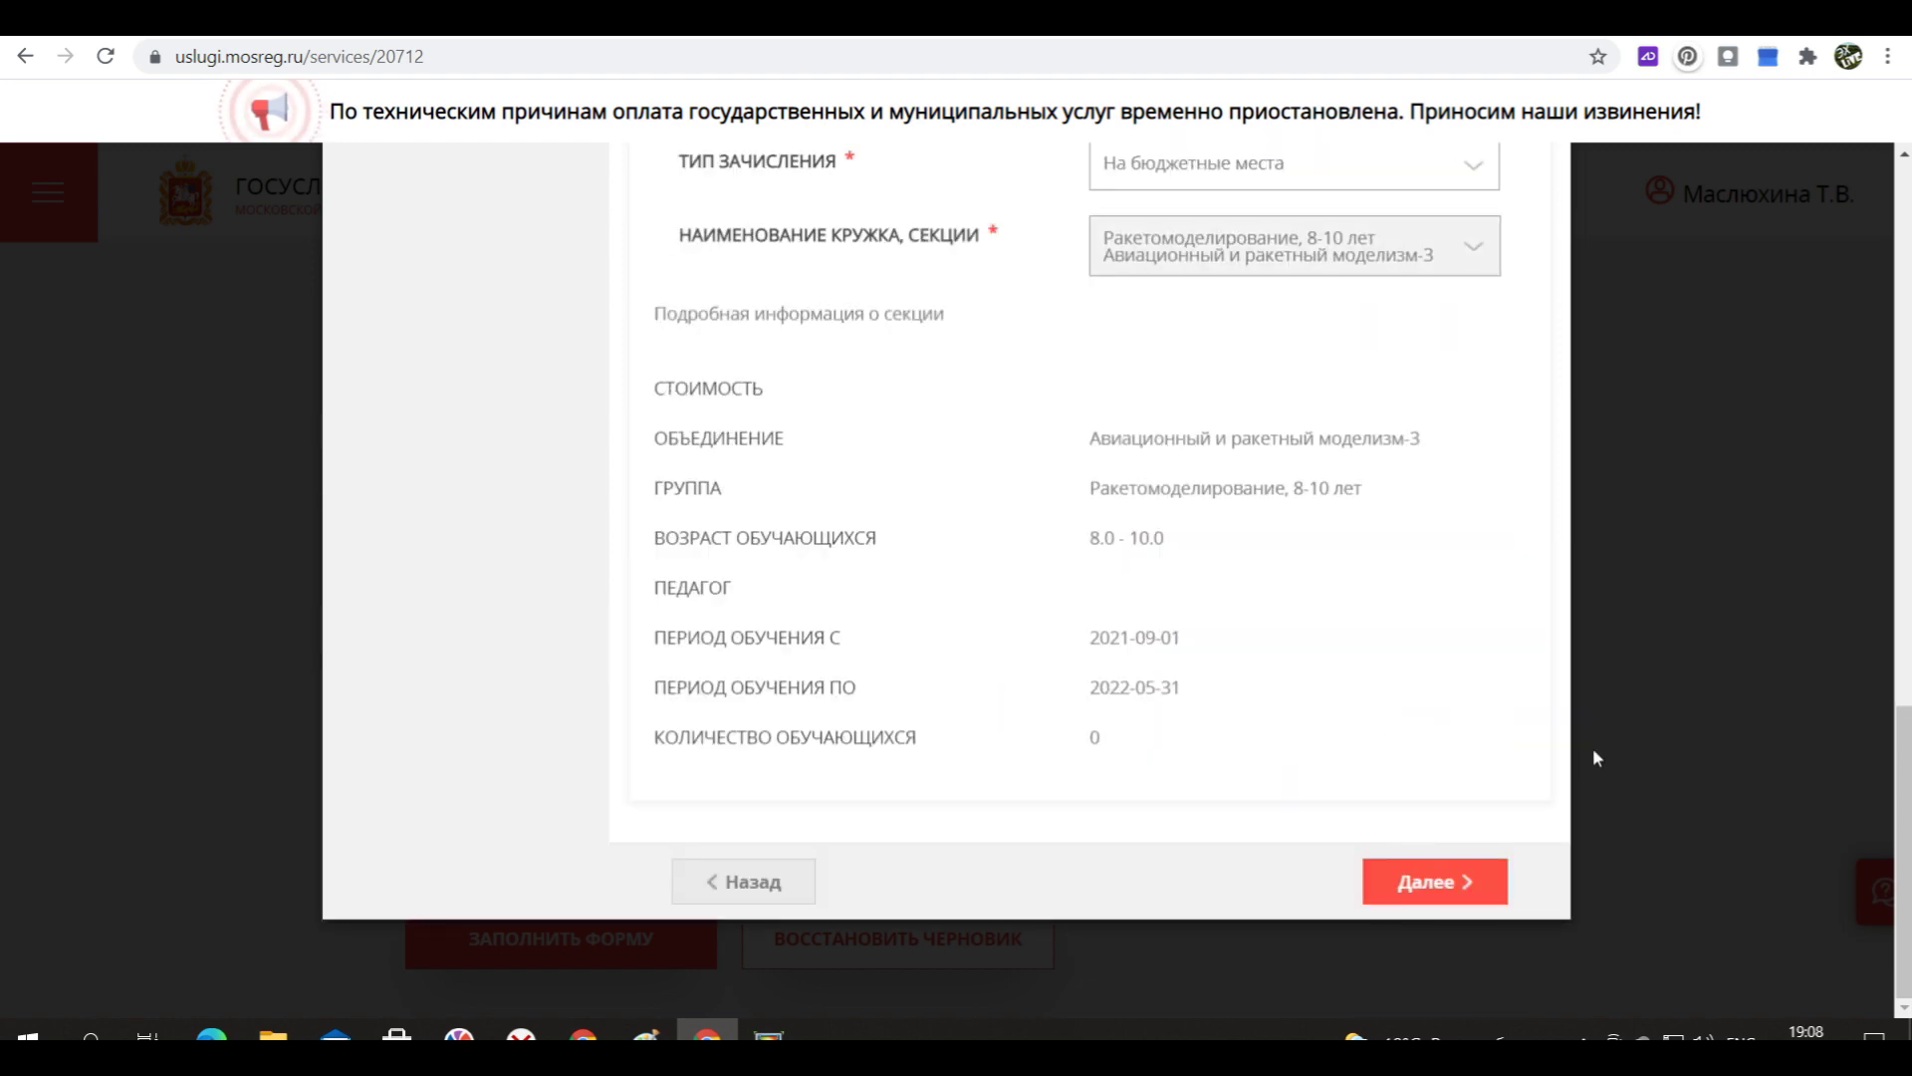
{"action": "left_click_drag", "start_coordinate": [1907, 809], "coordinate": [1906, 595]}
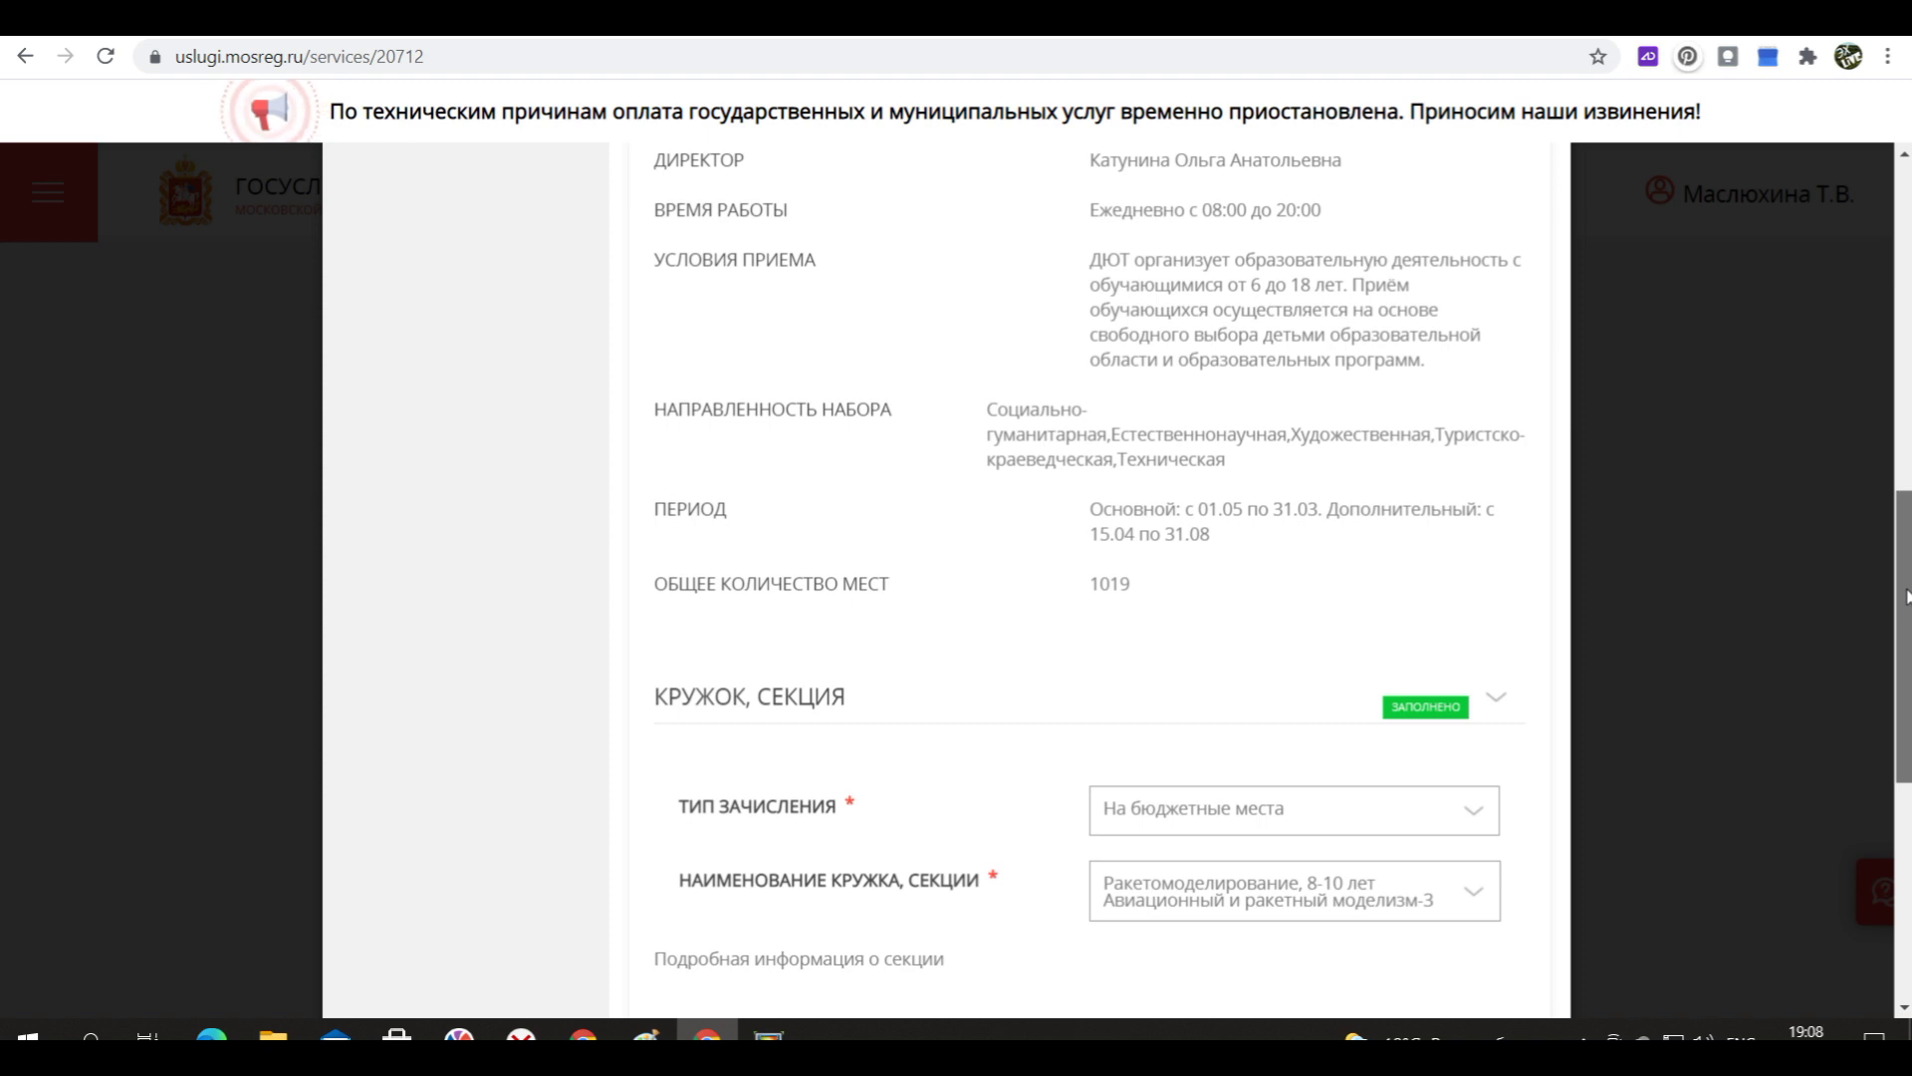
{"action": "left_click_drag", "start_coordinate": [1906, 595], "coordinate": [1906, 594]}
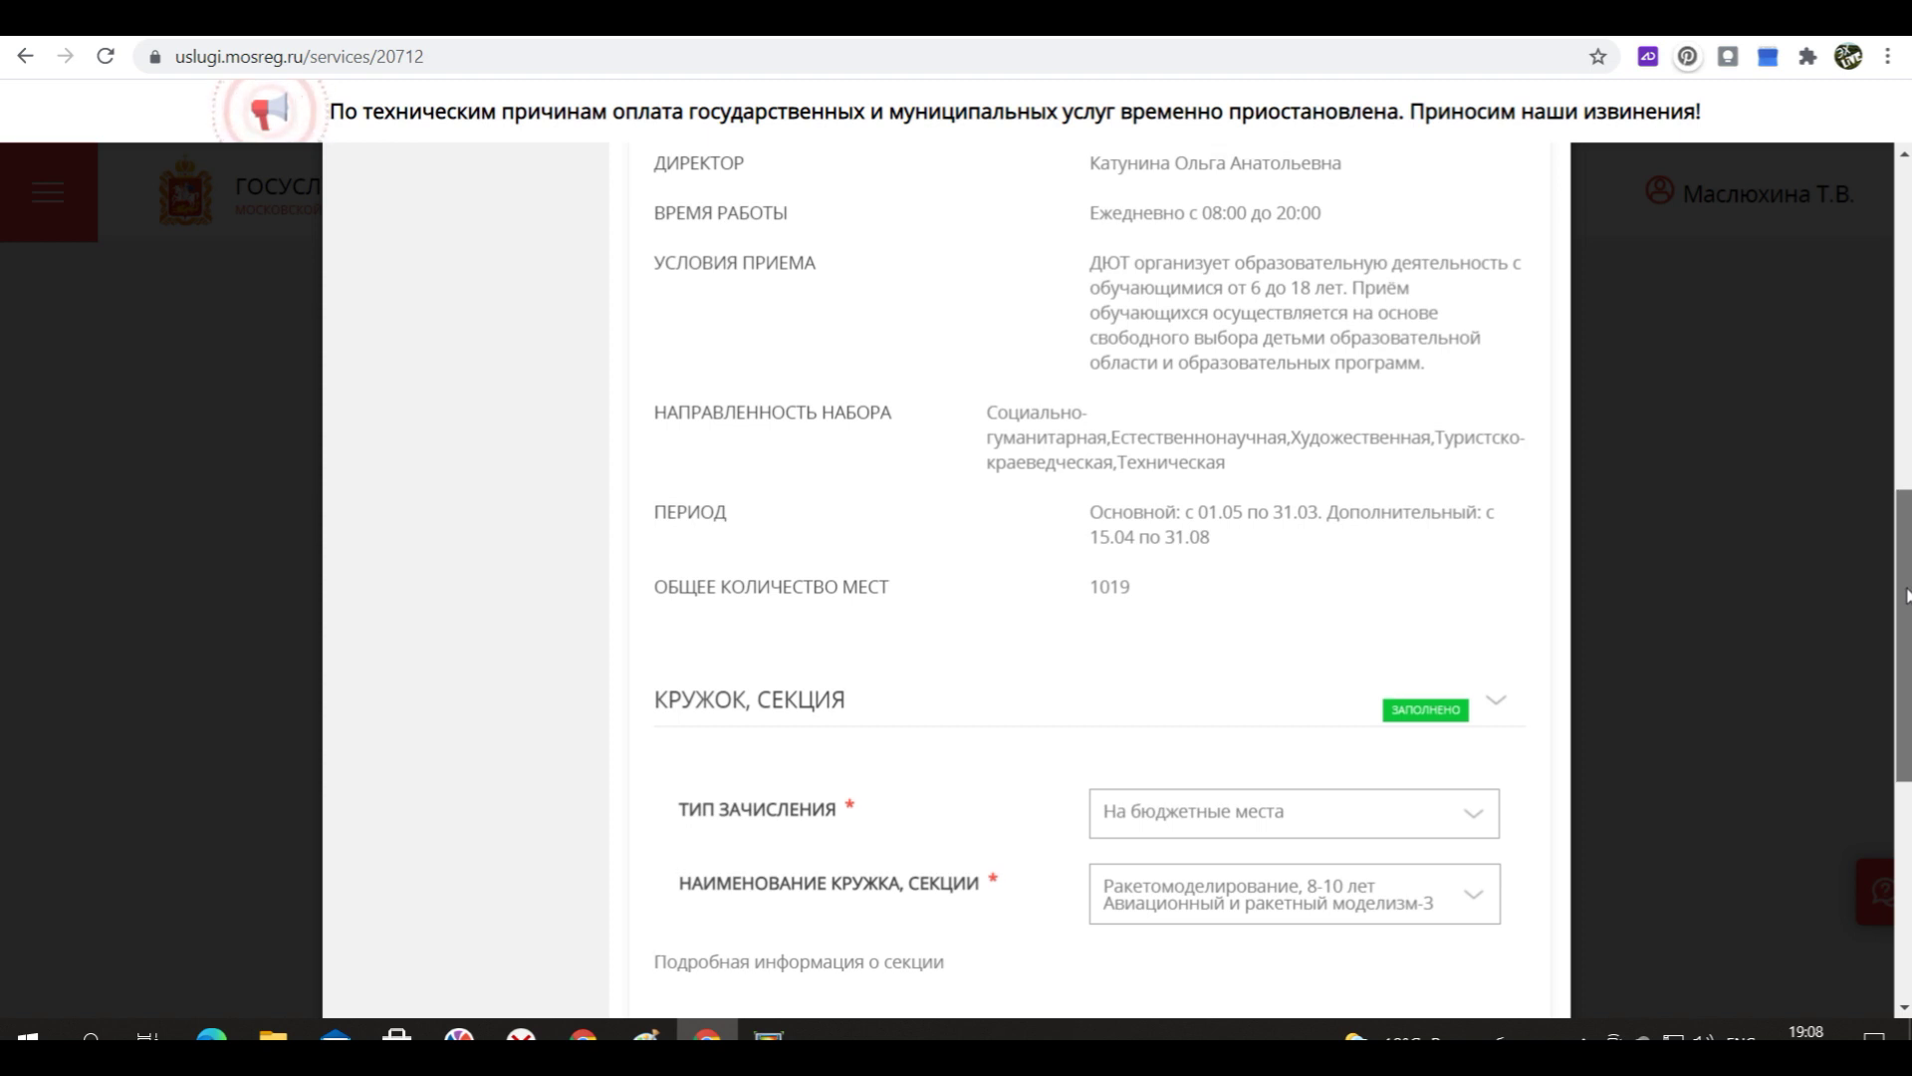
{"action": "left_click_drag", "start_coordinate": [1907, 596], "coordinate": [1879, 735]}
Reopen the club list, look through the entries around «Ракетомоделирование, 8-10 лет», and keep that group selected.
{"action": "left_click", "coordinate": [1472, 484]}
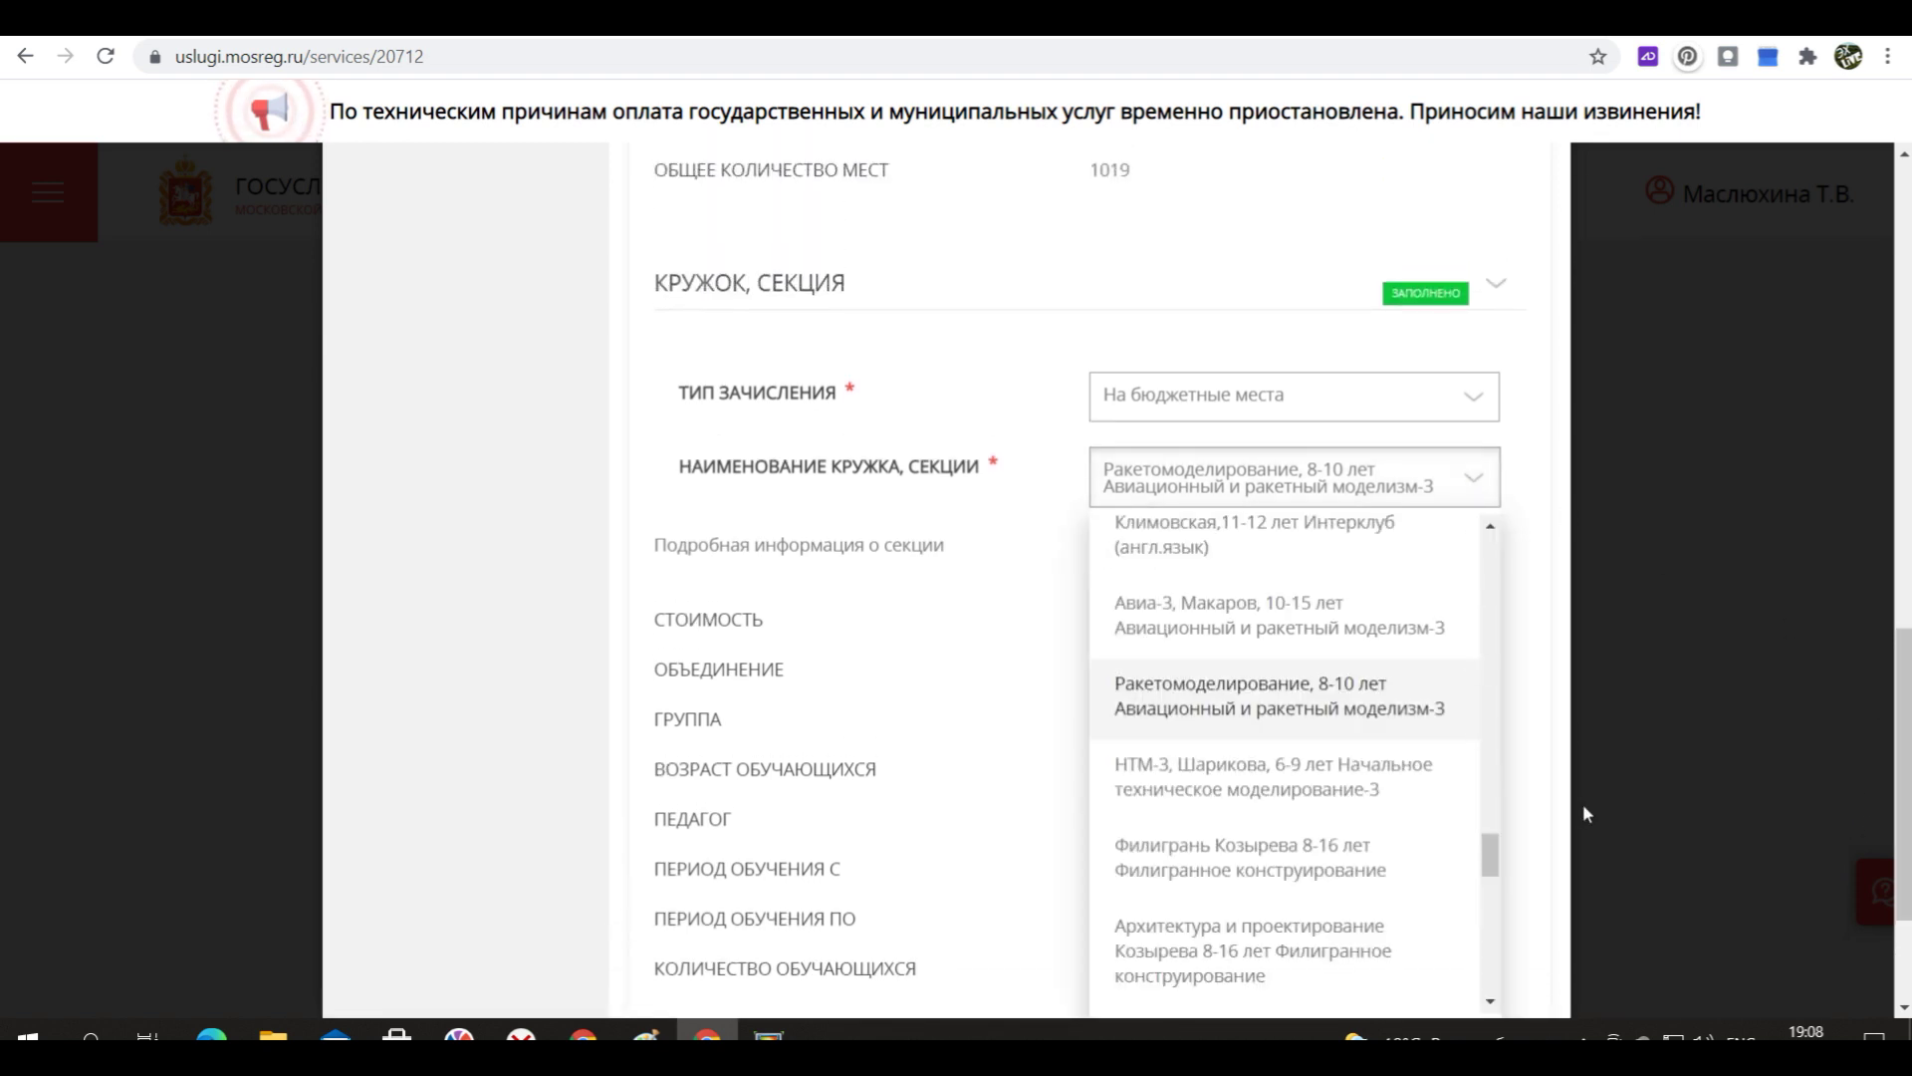
{"action": "scroll", "coordinate": [1495, 866], "scroll_direction": "up", "scroll_amount": 1}
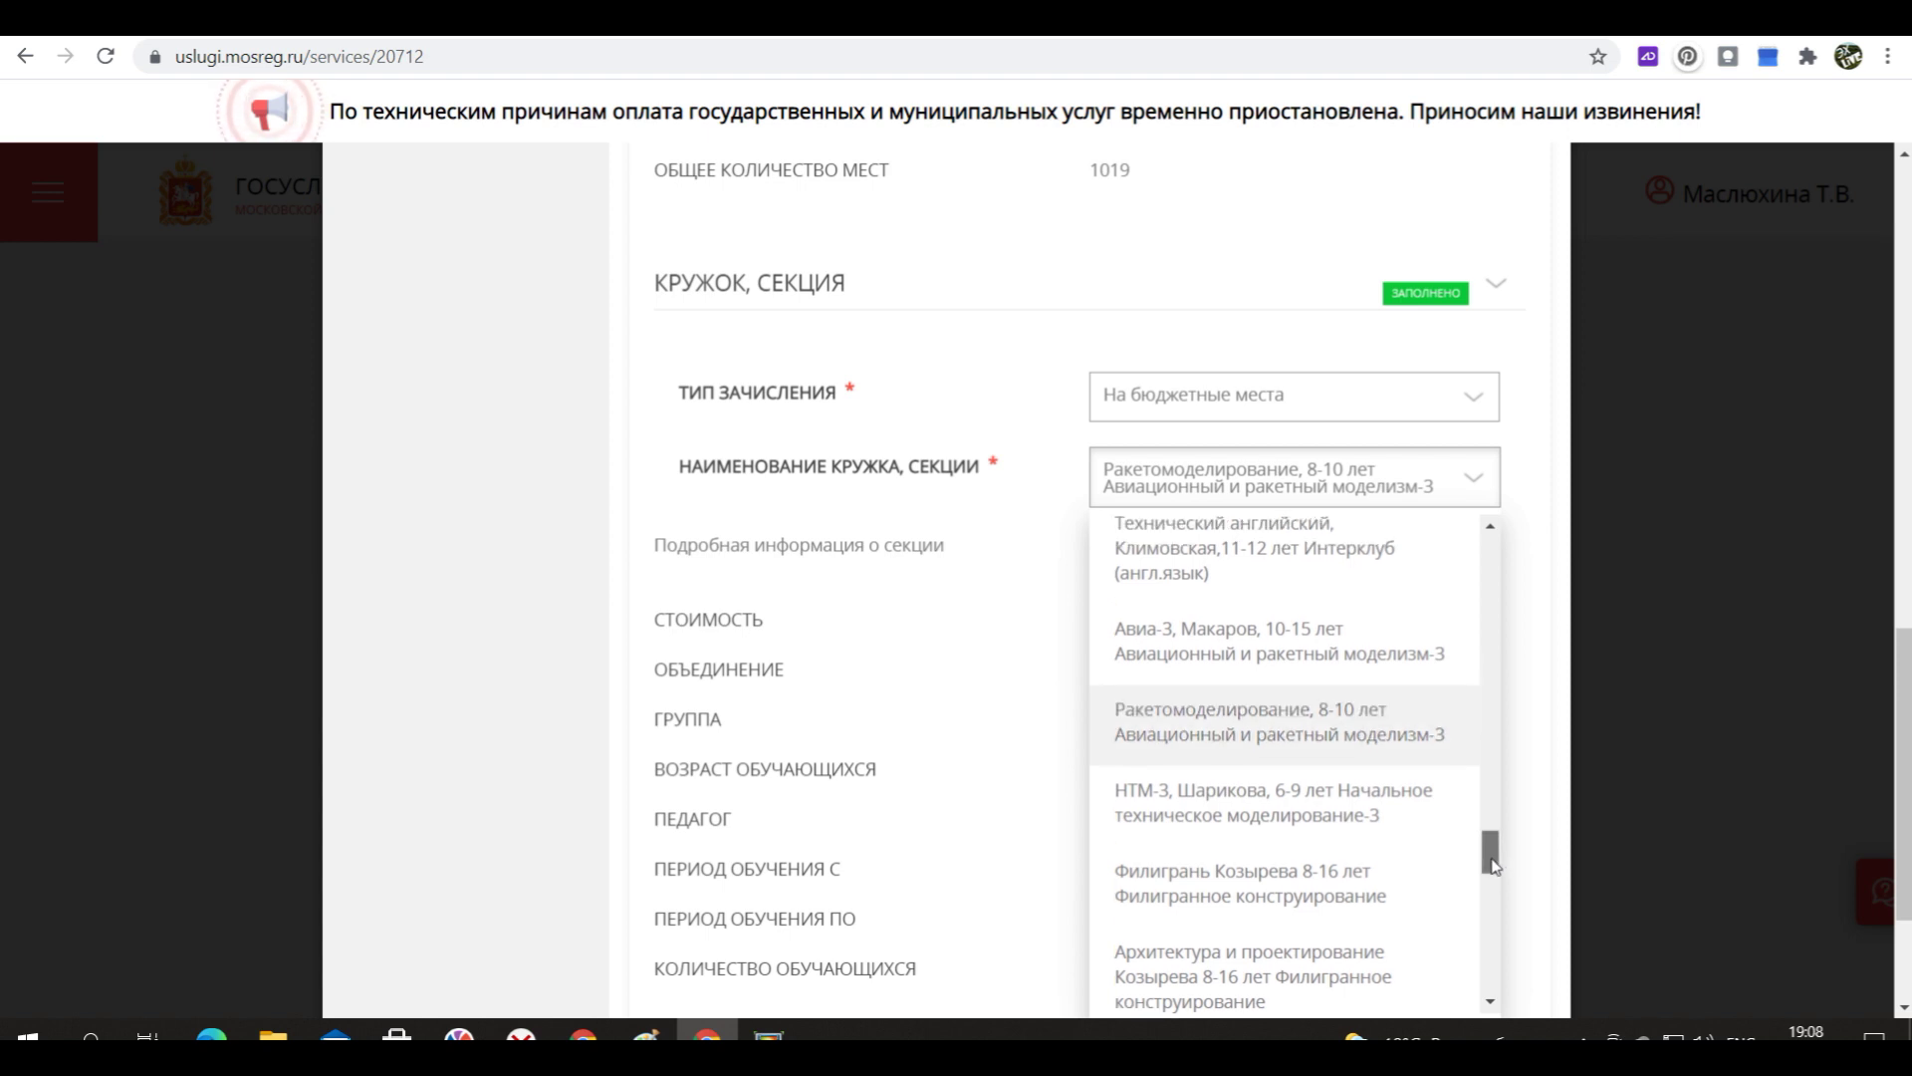
{"action": "scroll", "coordinate": [1495, 866], "scroll_direction": "up", "scroll_amount": 1}
{"action": "left_click_drag", "start_coordinate": [1495, 863], "coordinate": [1502, 849]}
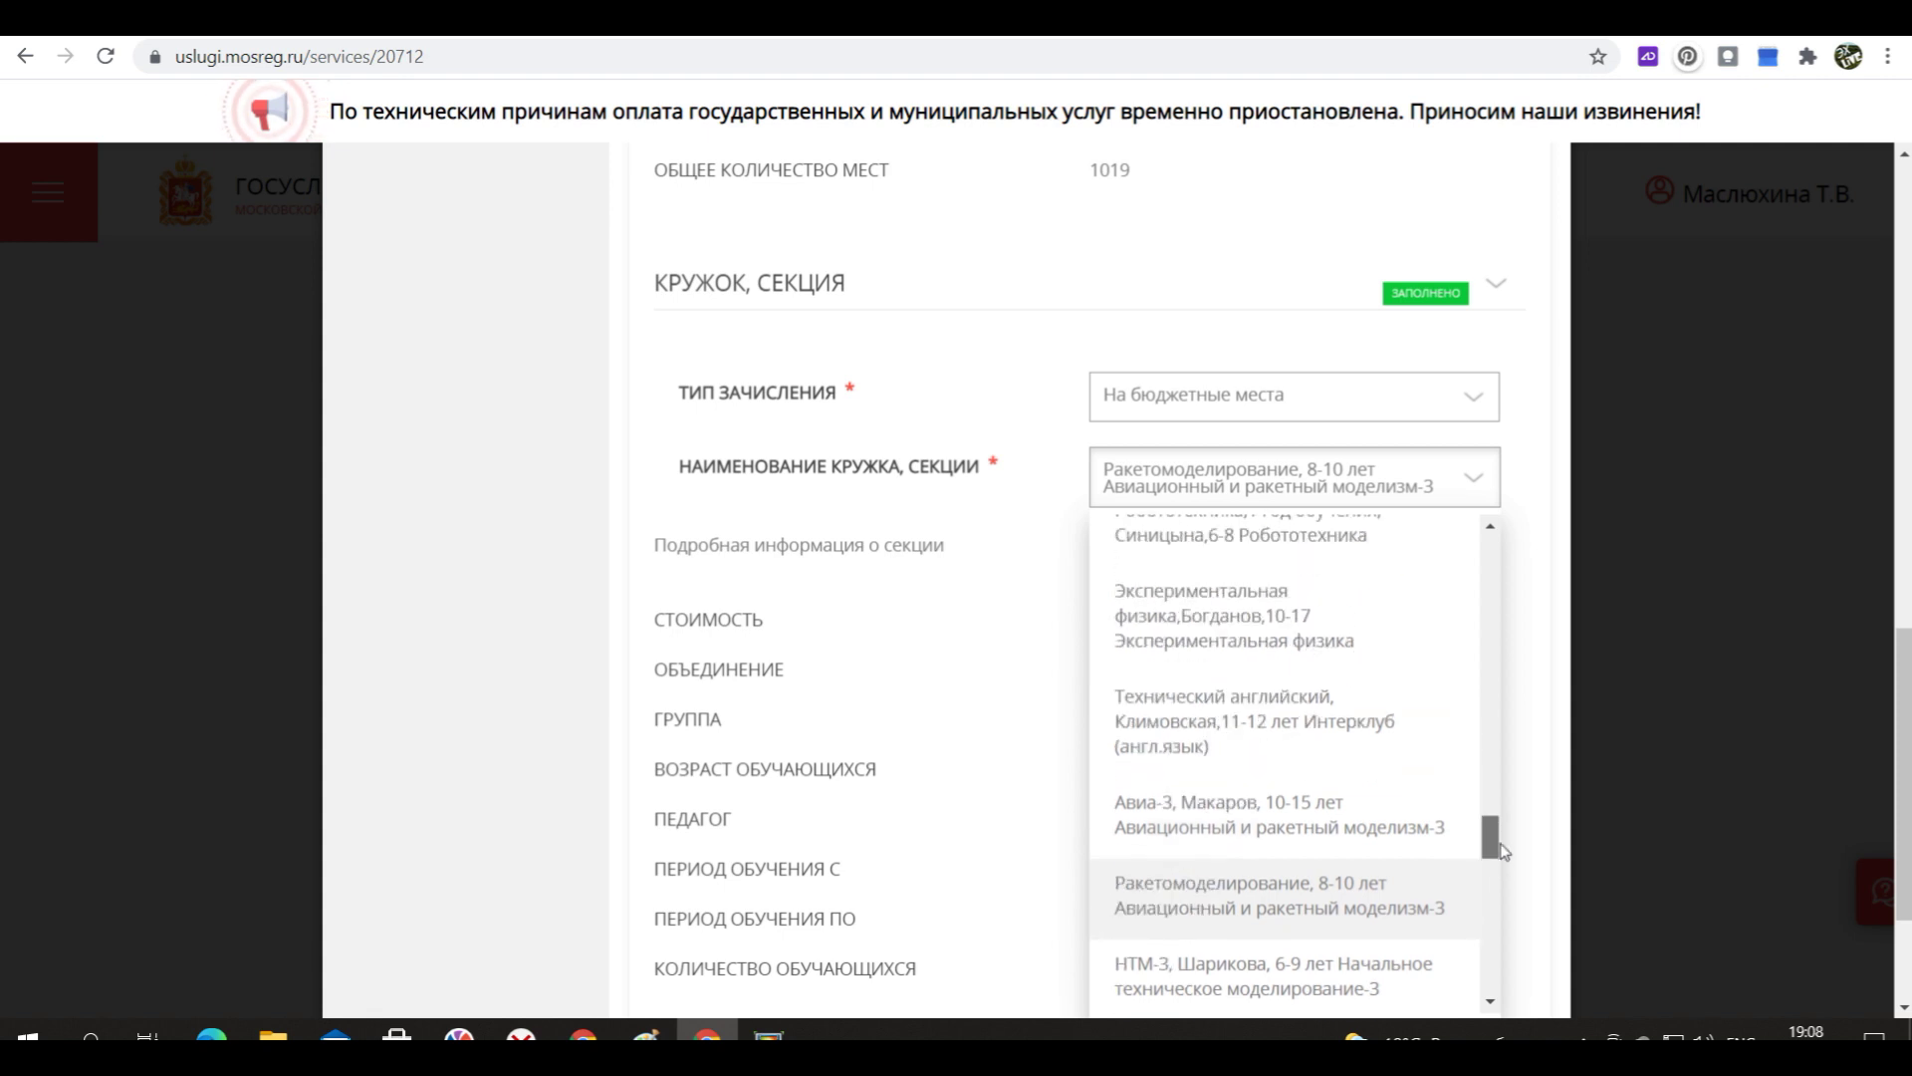
{"action": "scroll", "coordinate": [1504, 849], "scroll_direction": "up", "scroll_amount": 1}
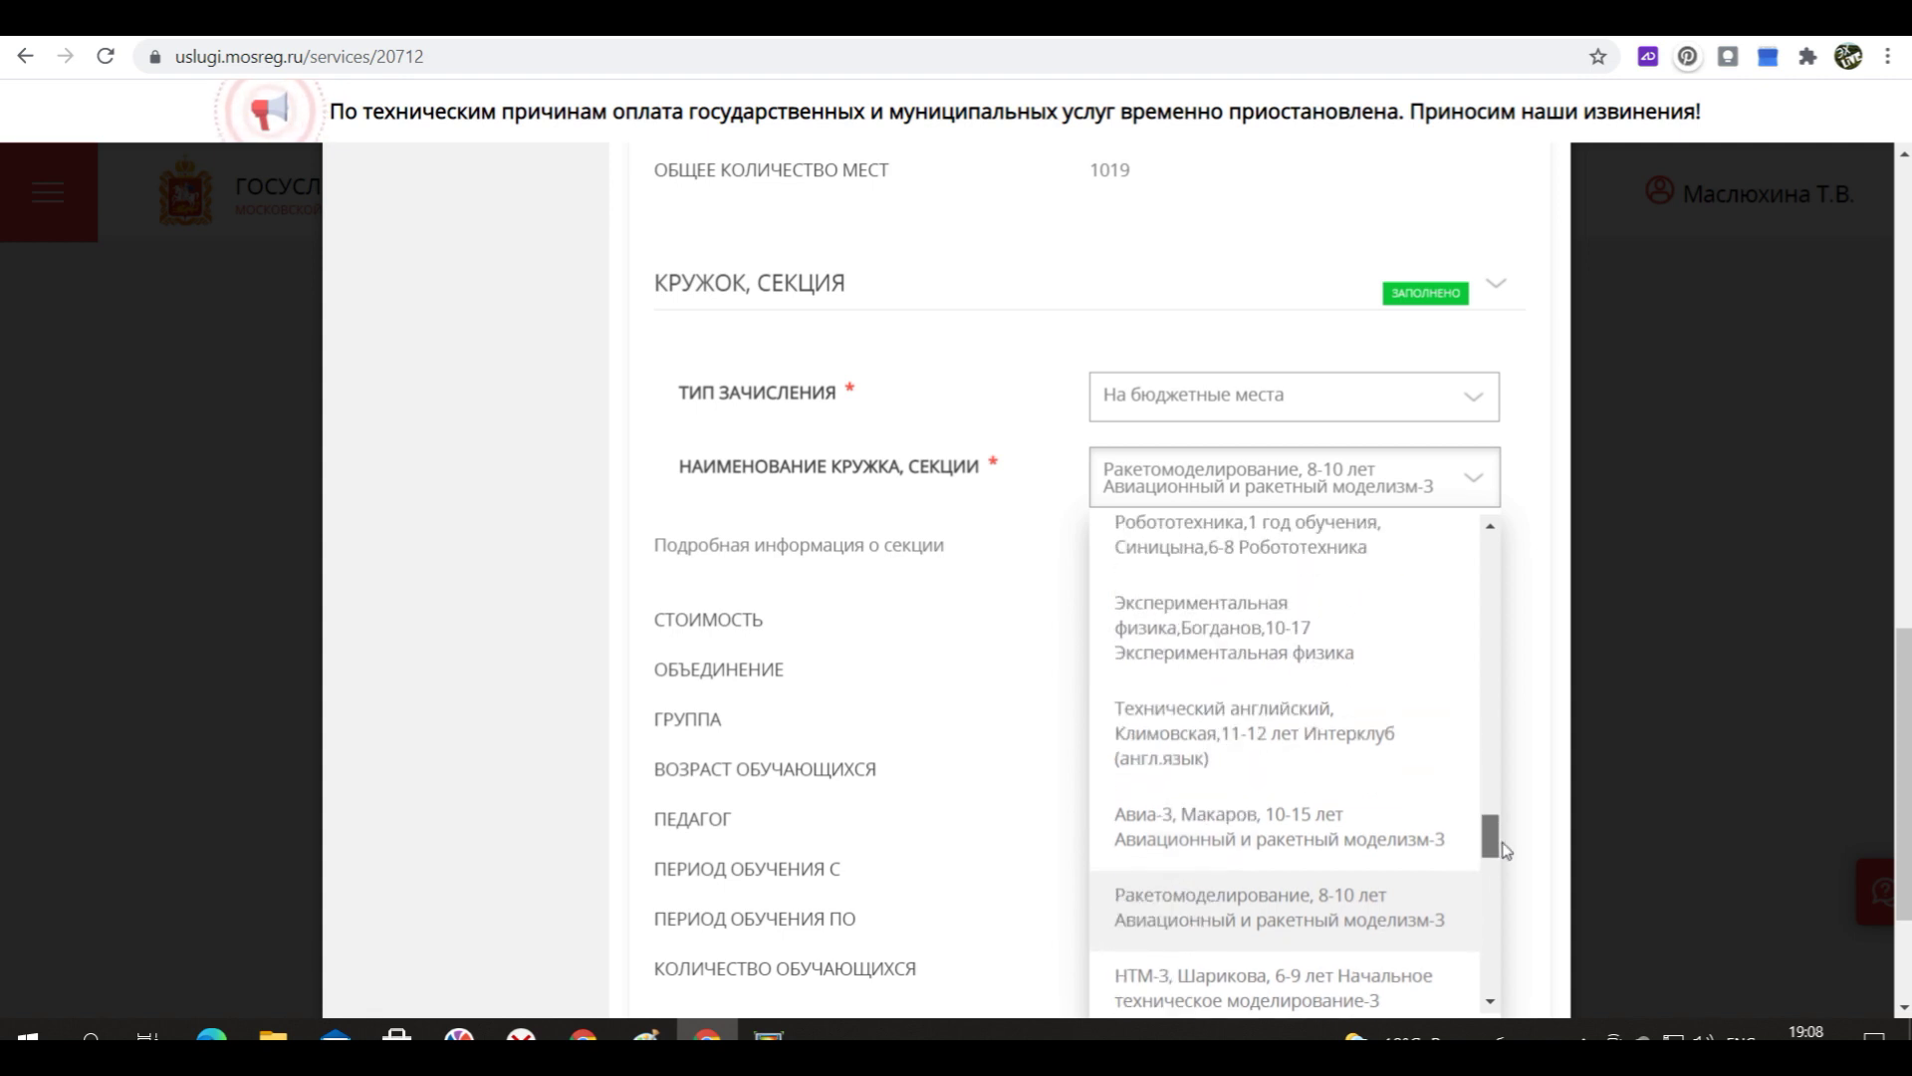
{"action": "scroll", "coordinate": [1506, 849], "scroll_direction": "down", "scroll_amount": 2}
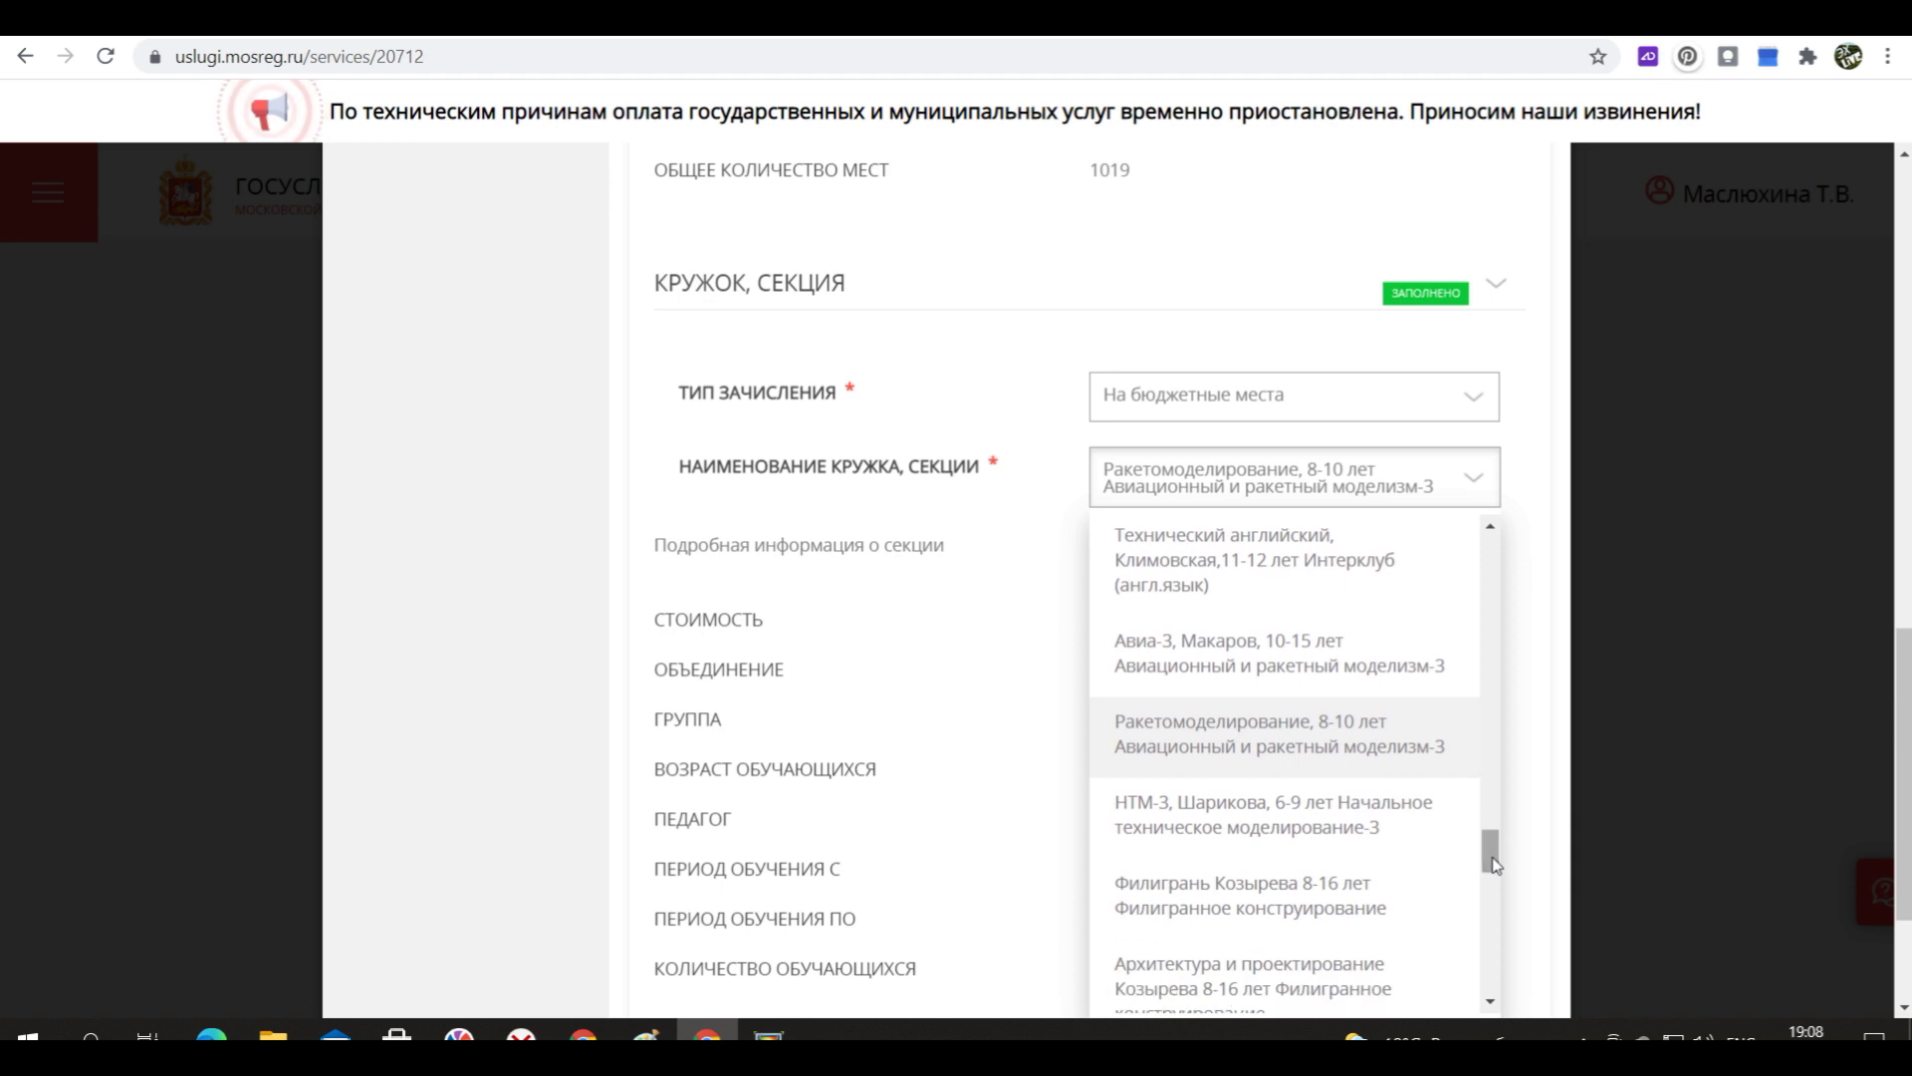
{"action": "left_click", "coordinate": [1375, 742]}
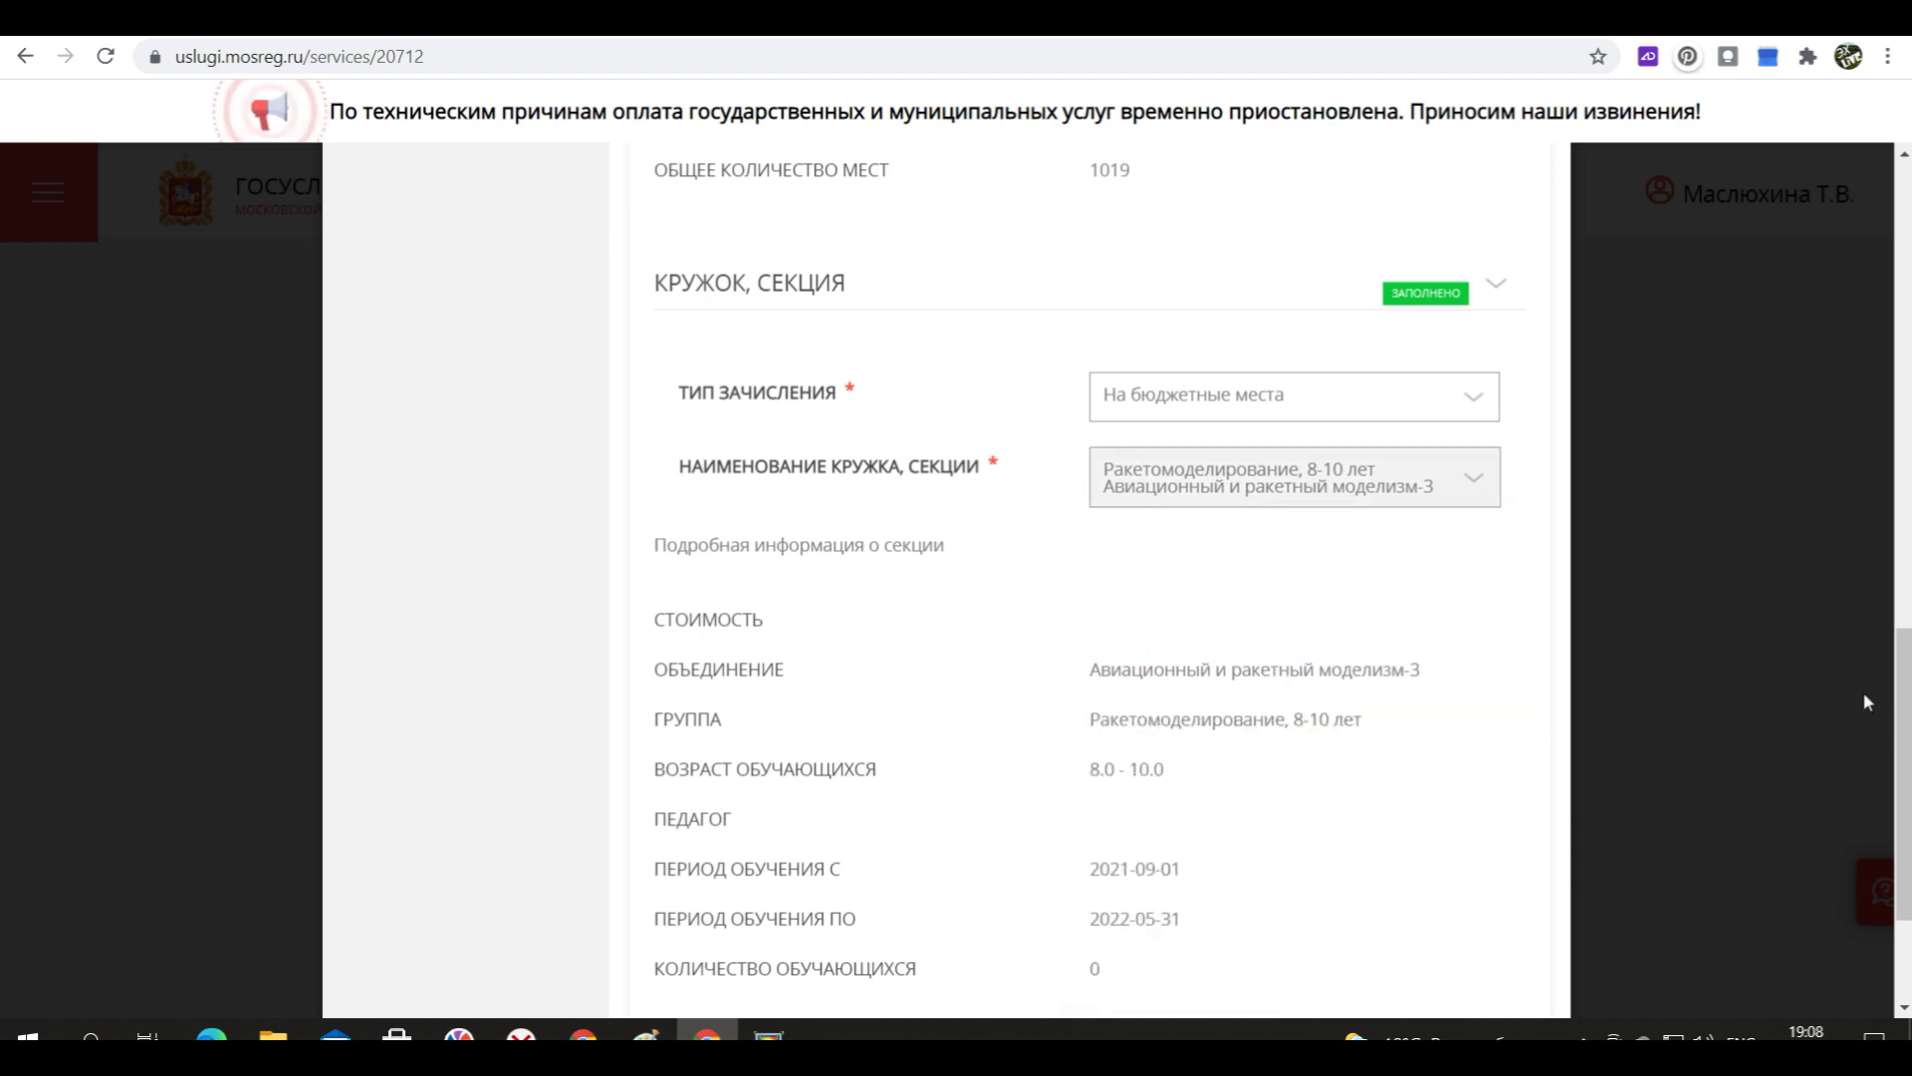
Continue the application from the completed club selection and dismiss the message about the submitted application.
{"action": "scroll", "coordinate": [1885, 833], "scroll_direction": "down", "scroll_amount": 2}
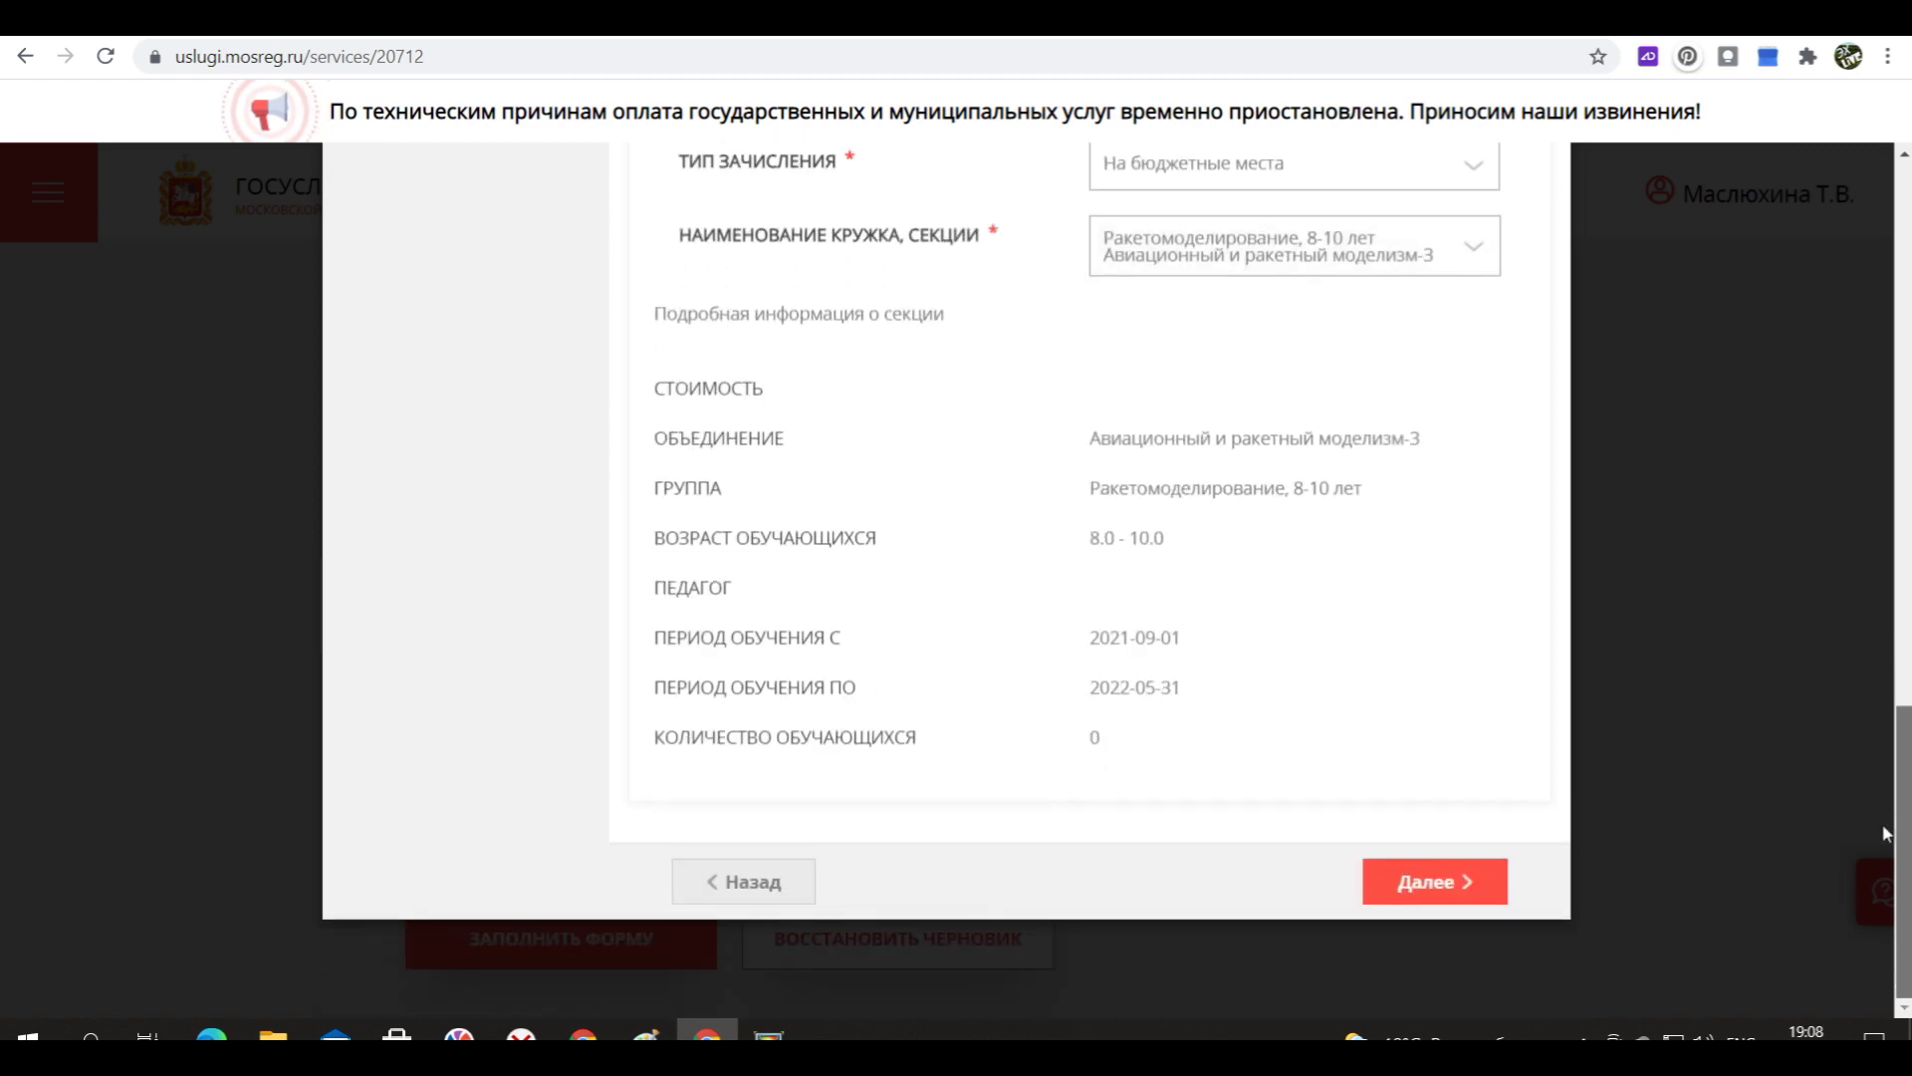
{"action": "left_click", "coordinate": [1424, 889]}
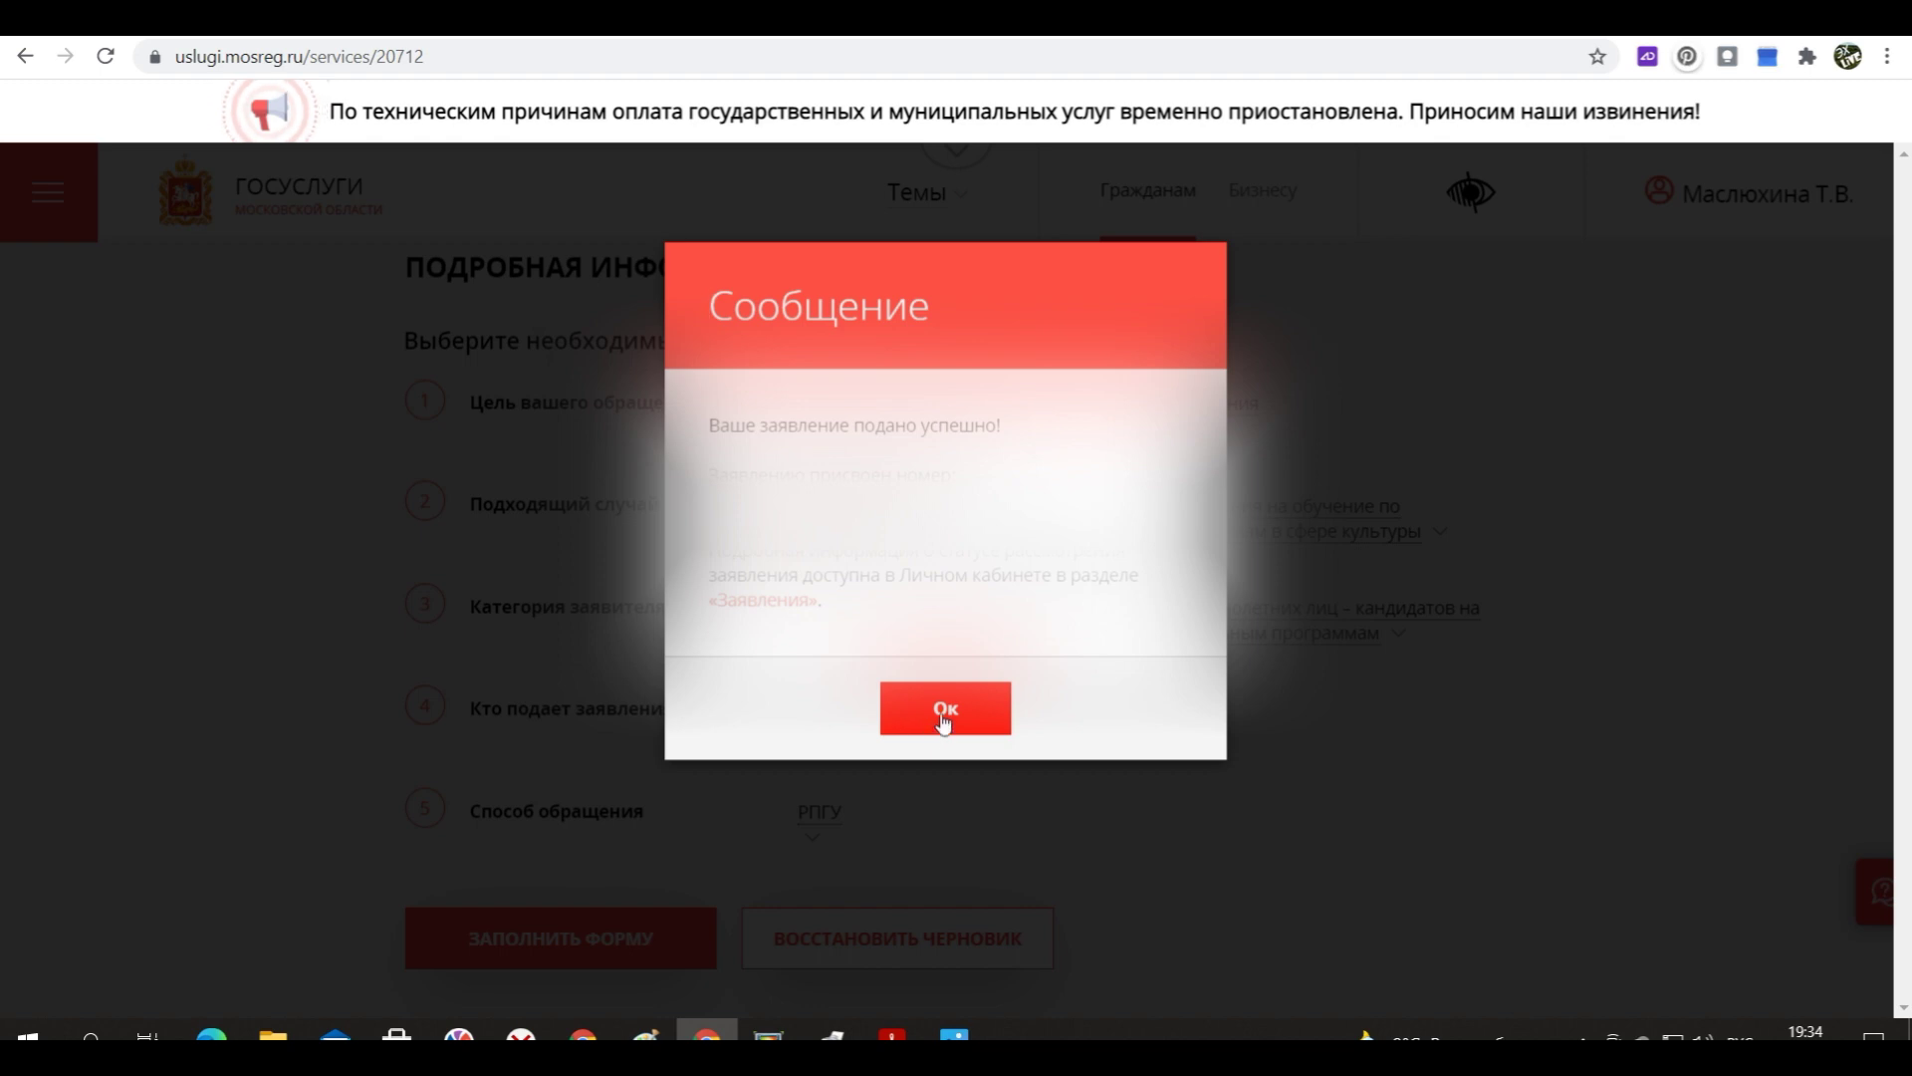
{"action": "left_click", "coordinate": [930, 727]}
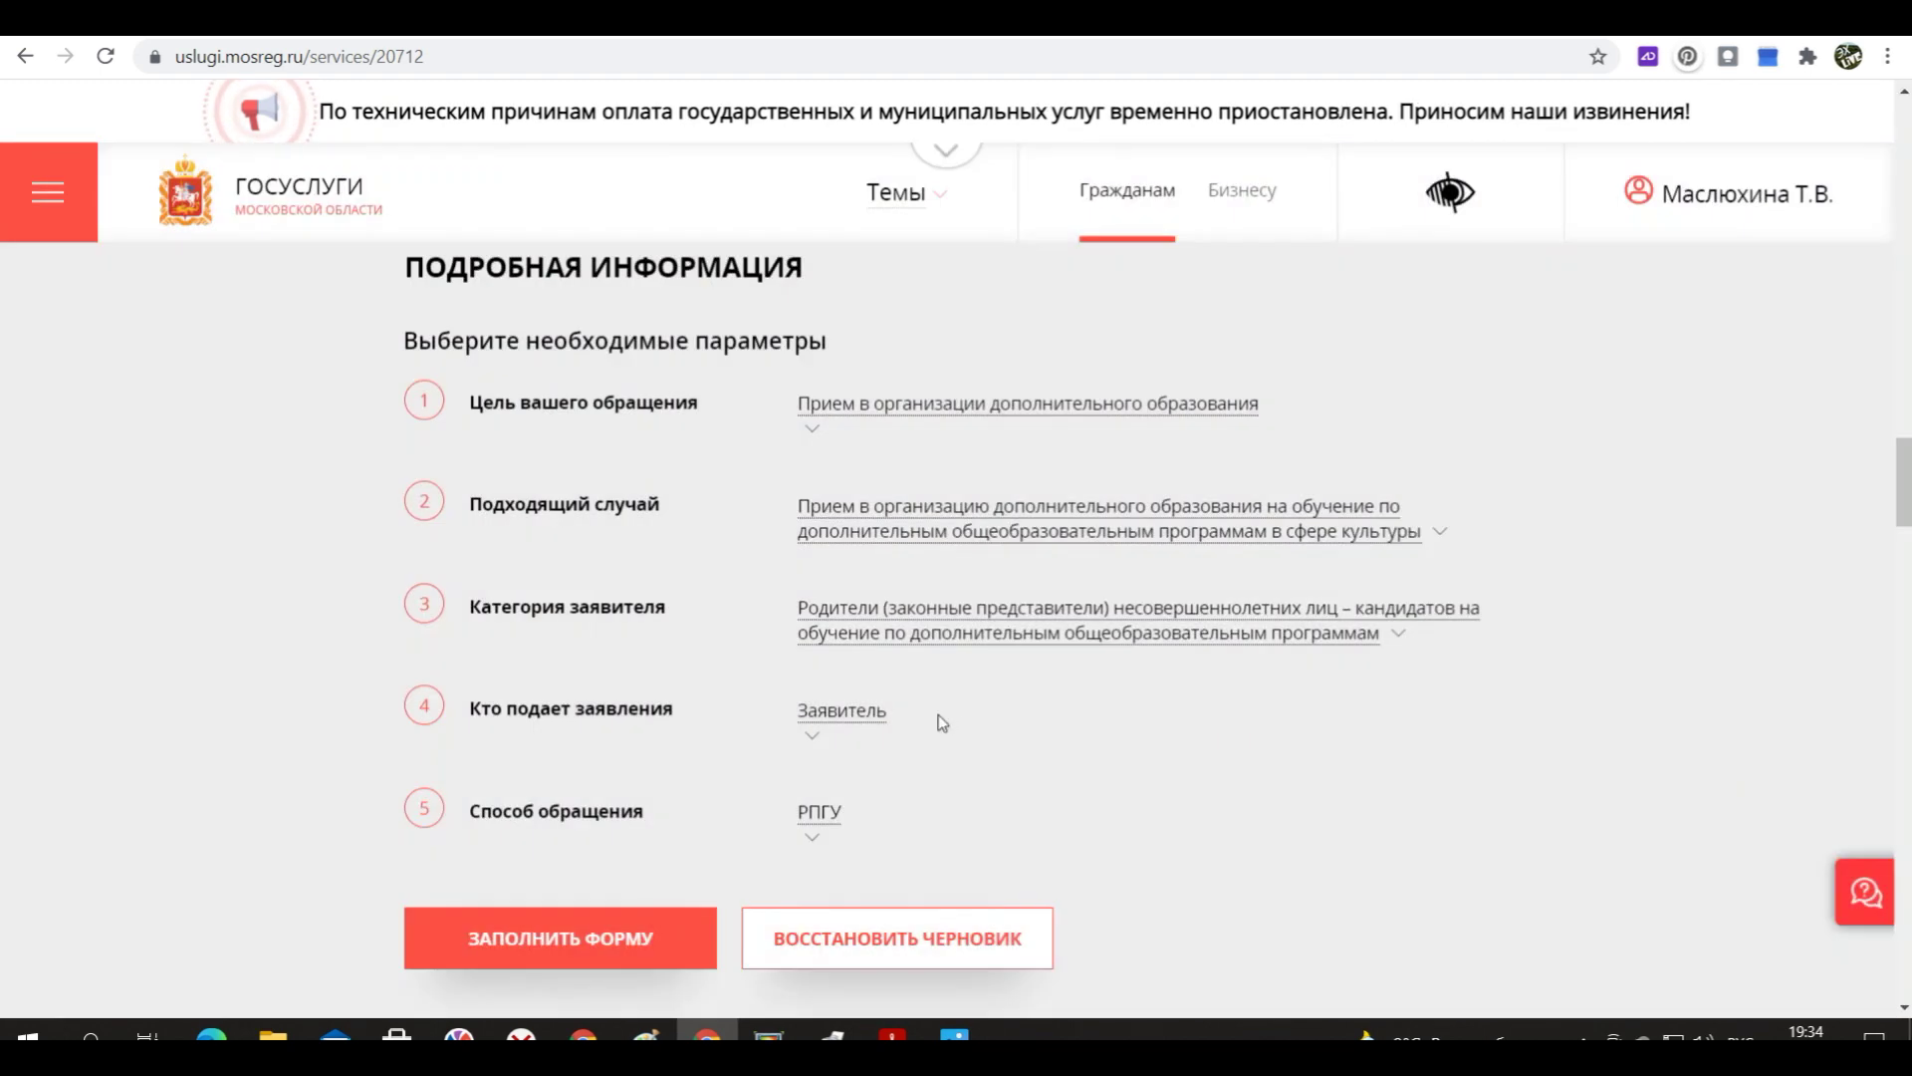